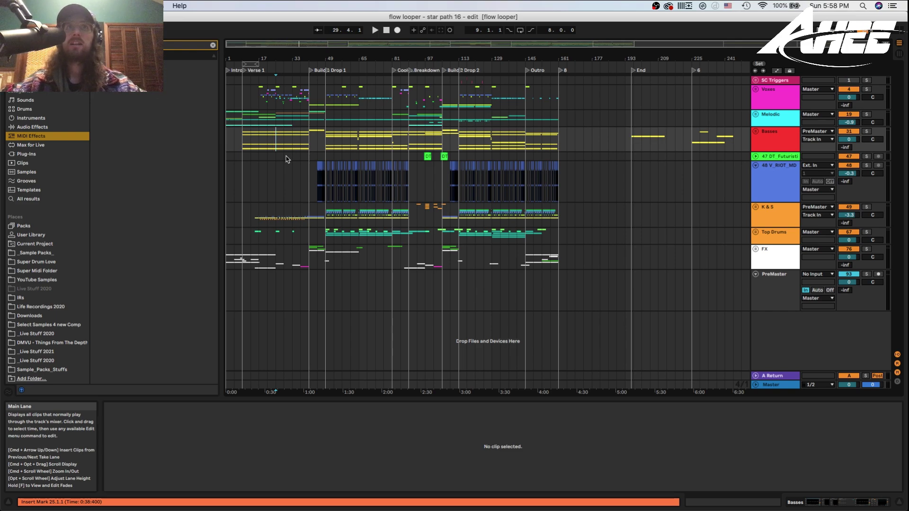
Play the arrangement from the start of Verse 1 at bar 9
left_click_drag(245, 58, 244, 90)
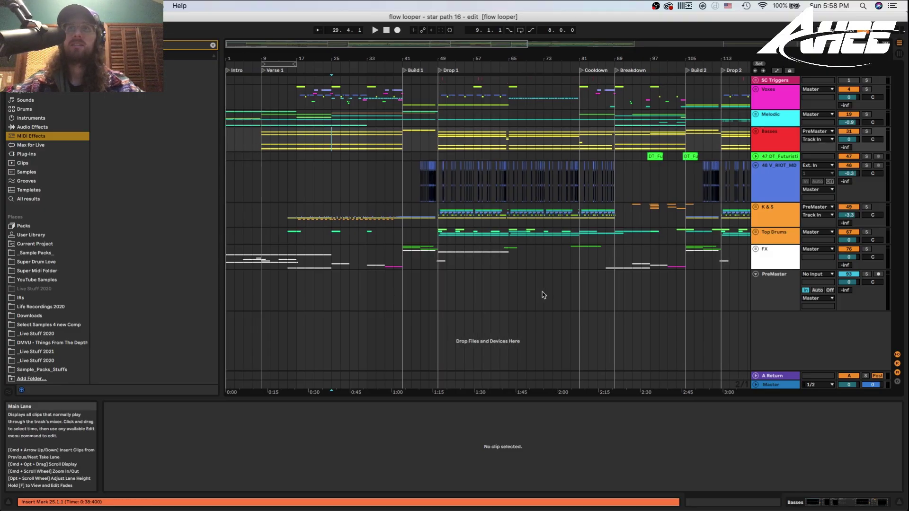
left_click(773, 385)
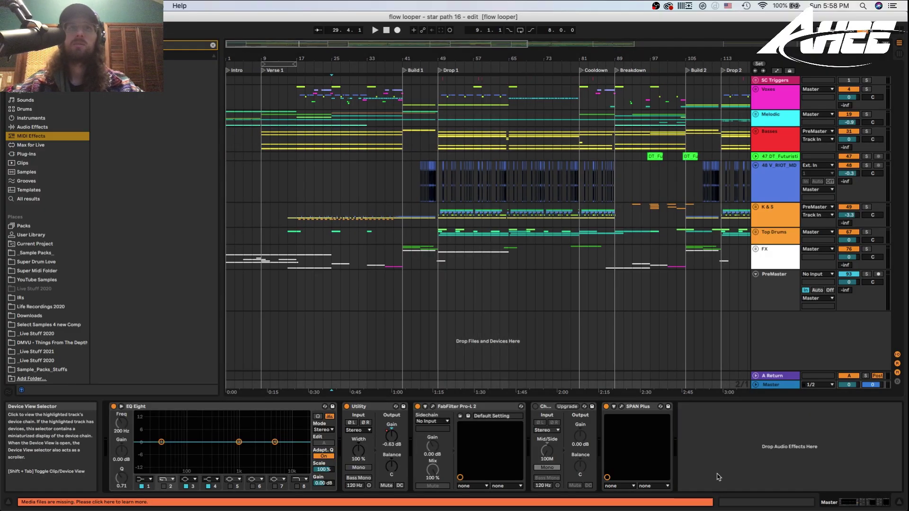
left_click(262, 182)
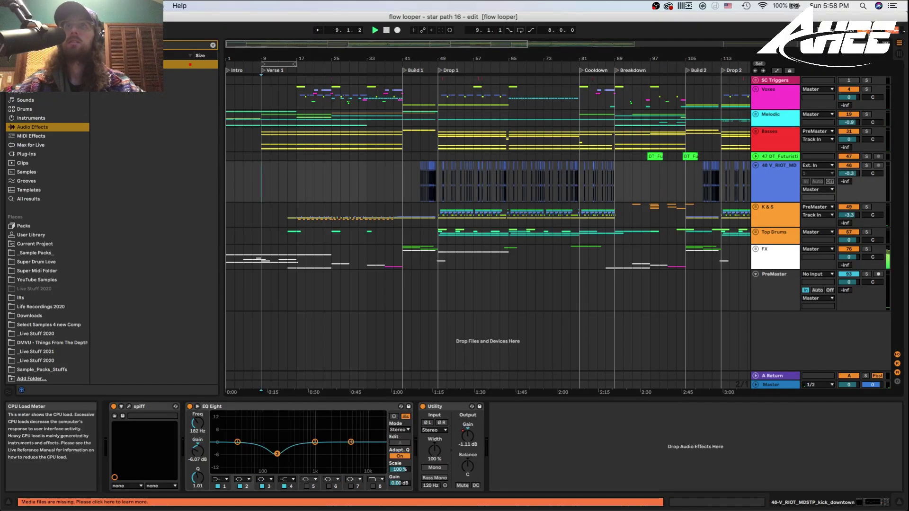
key("space")
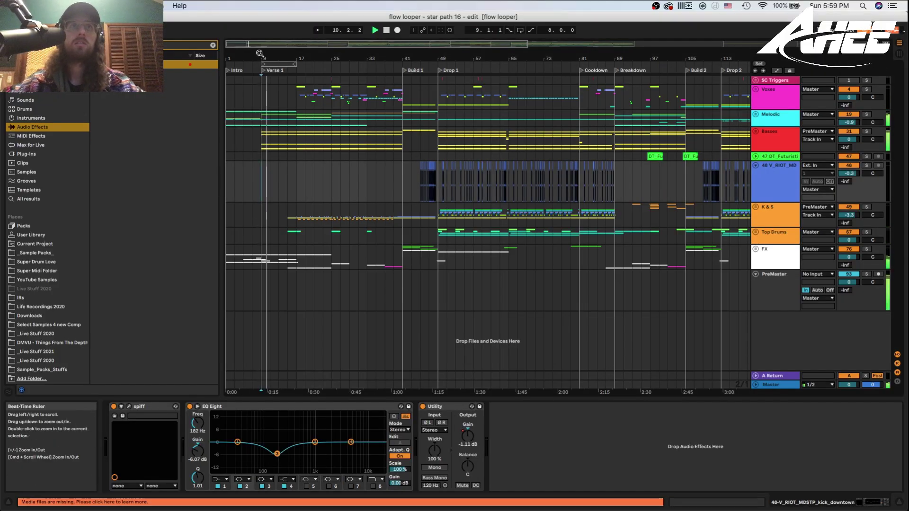
Unfold the Basses group and open the first Verse 1 MIDI clip of the 37 Serum track in an enlarged note editor
left_click_drag(261, 57, 260, 71)
left_click(755, 132)
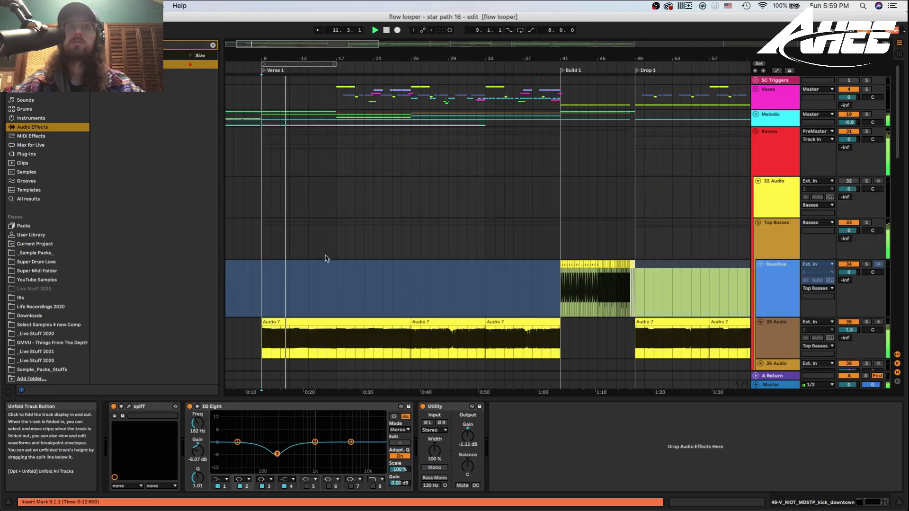
scroll(326, 257, "down", 5)
scroll(337, 246, "down", 3)
left_click_drag(278, 57, 349, 81)
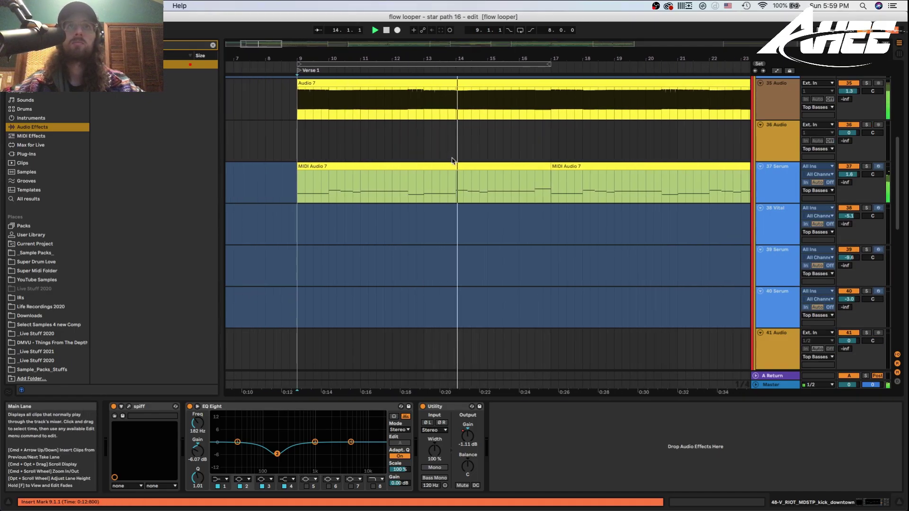
double_click(450, 164)
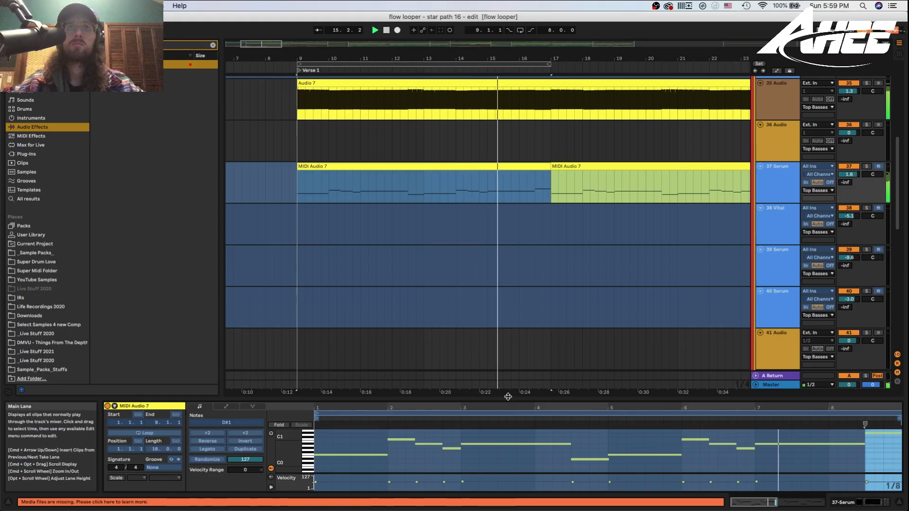
left_click_drag(507, 398, 507, 303)
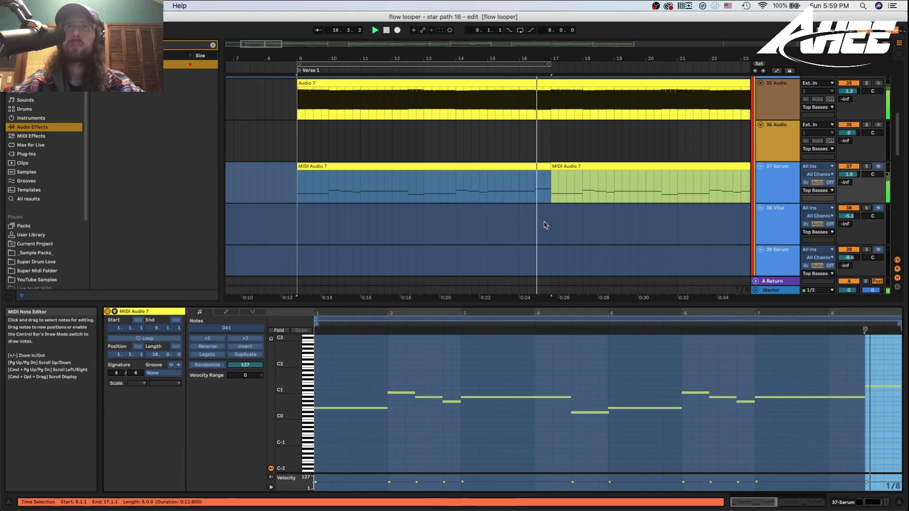
Stop playback and open the first Verse 1 MIDI clip of the Verse Sub track
scroll(370, 189, "down", 3)
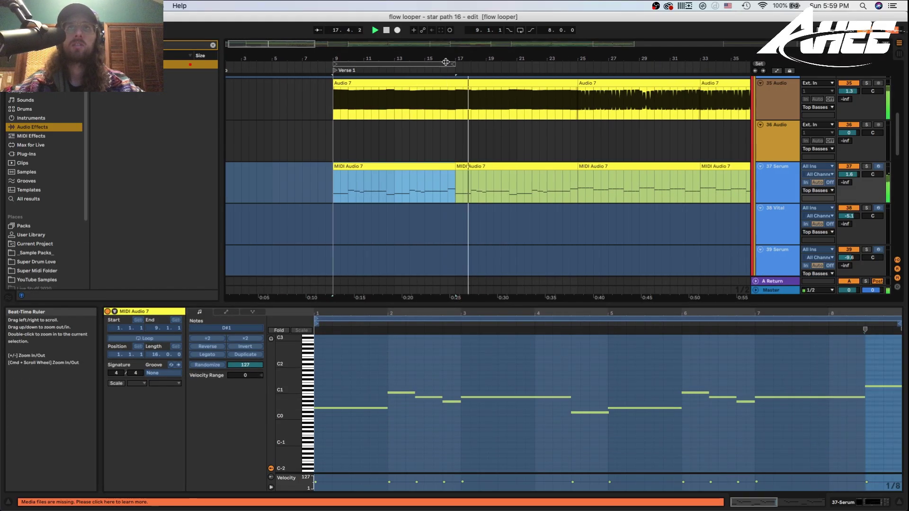
scroll(440, 173, "down", 6)
scroll(440, 173, "down", 8)
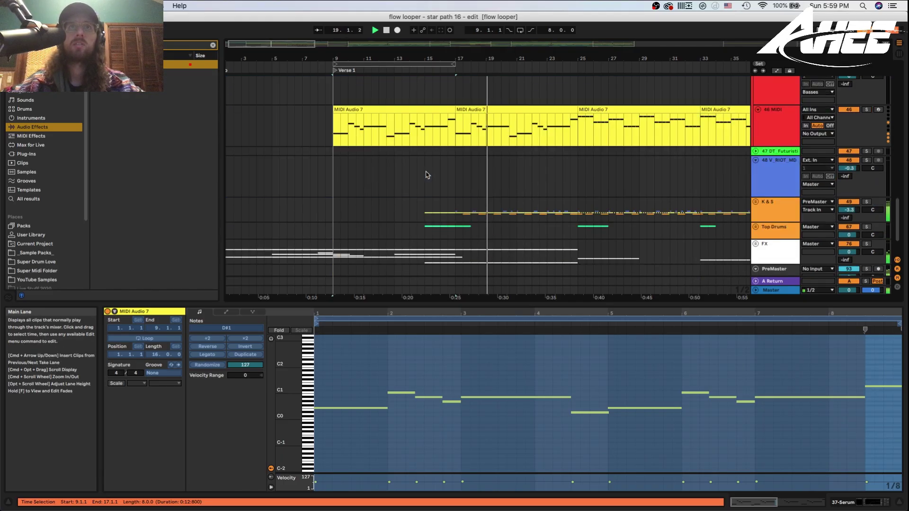
scroll(393, 180, "up", 5)
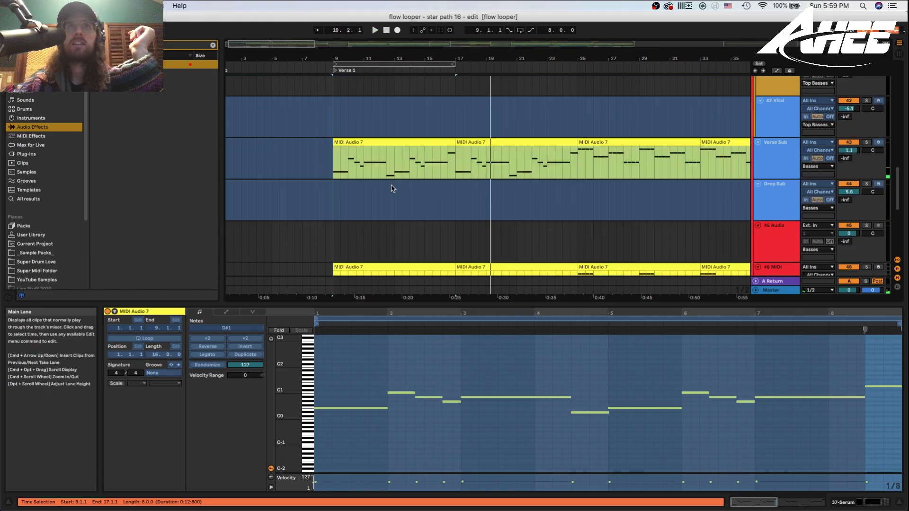
left_click(357, 142)
left_click(356, 142)
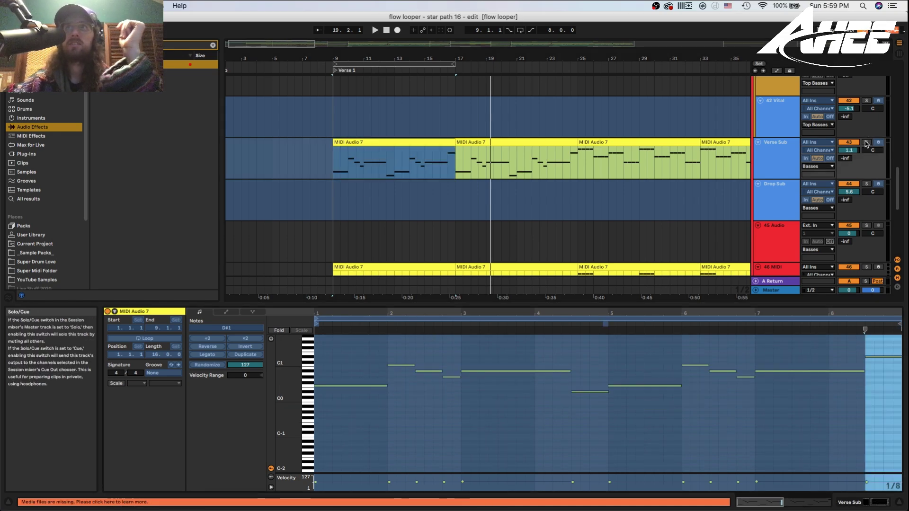
Audition the 37 Serum and Verse Sub tracks in solo from bar 9, and examine the sub's notes up close
scroll(865, 144, "up", 5)
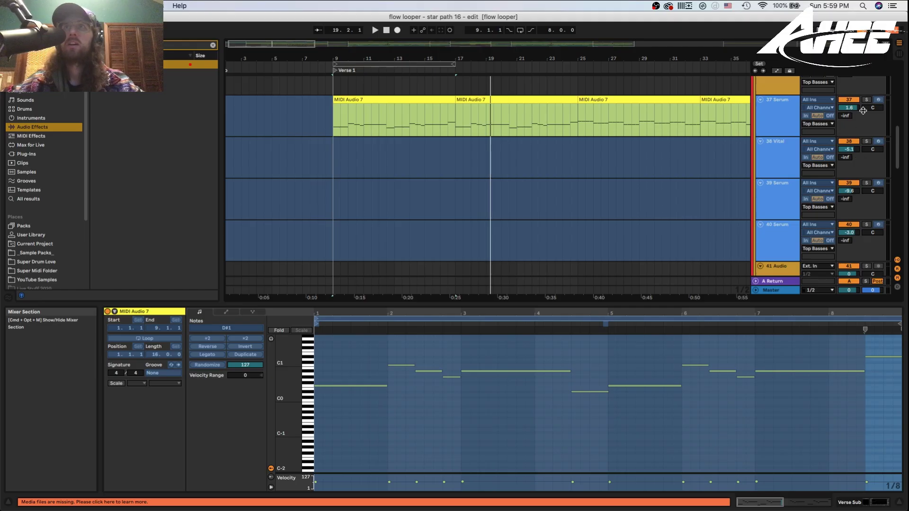
key("space")
scroll(869, 142, "down", 5)
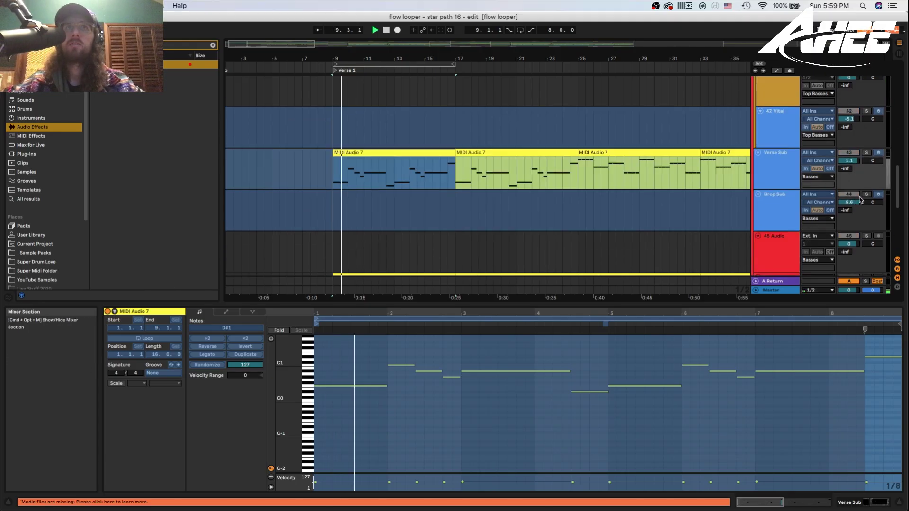
left_click(867, 153)
scroll(868, 146, "up", 5)
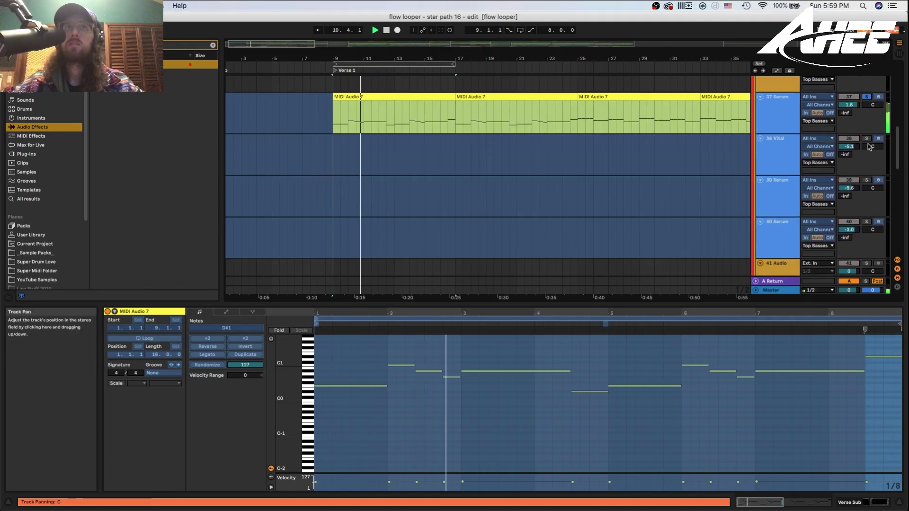
scroll(865, 145, "down", 4)
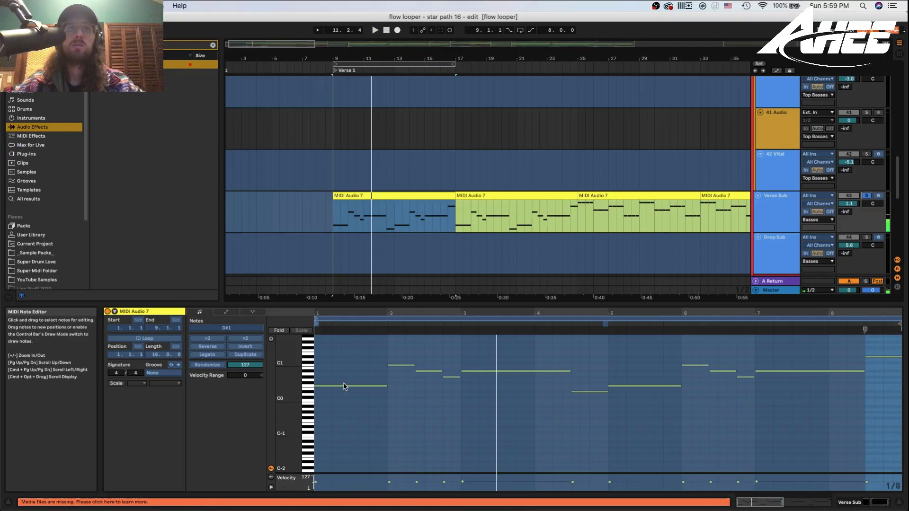
left_click_drag(290, 390, 323, 390)
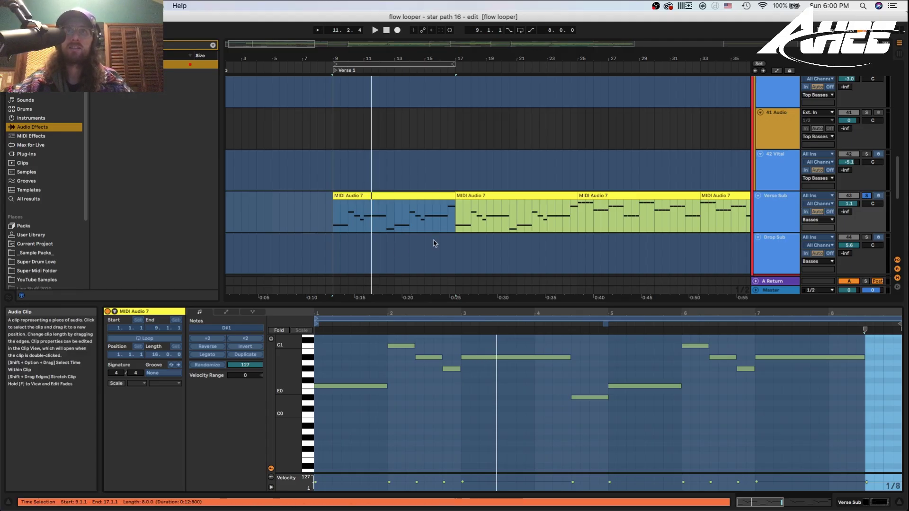
Unfold the Melodic group and audition the 22 VOX_AVH track in solo from bar 9
scroll(433, 243, "down", 10)
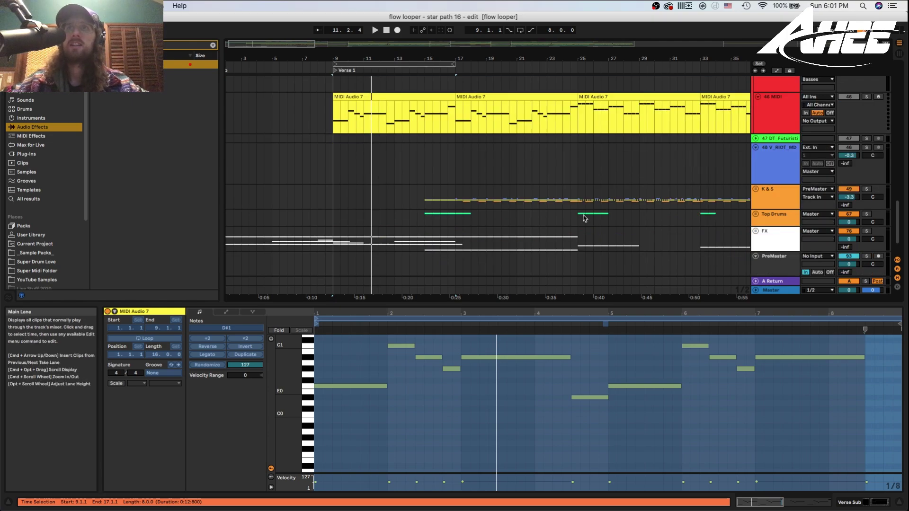
scroll(740, 187, "up", 10)
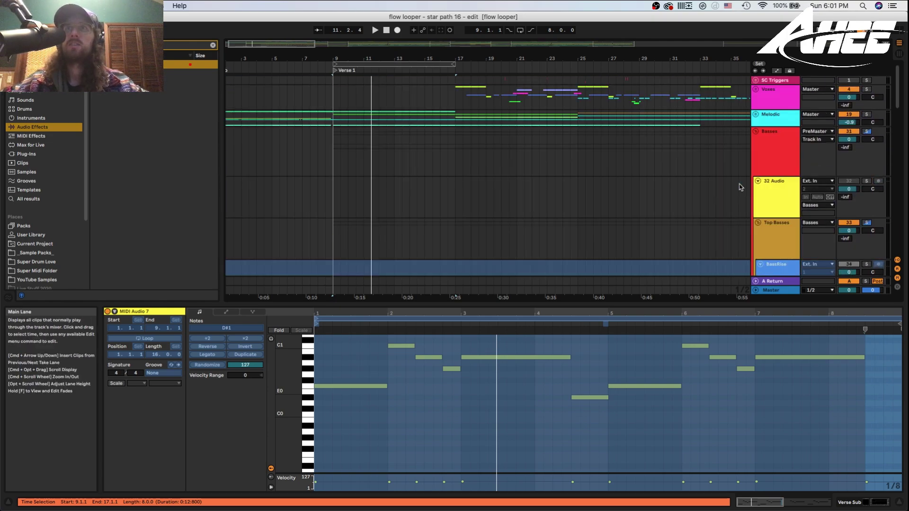
left_click(755, 114)
scroll(513, 166, "down", 4)
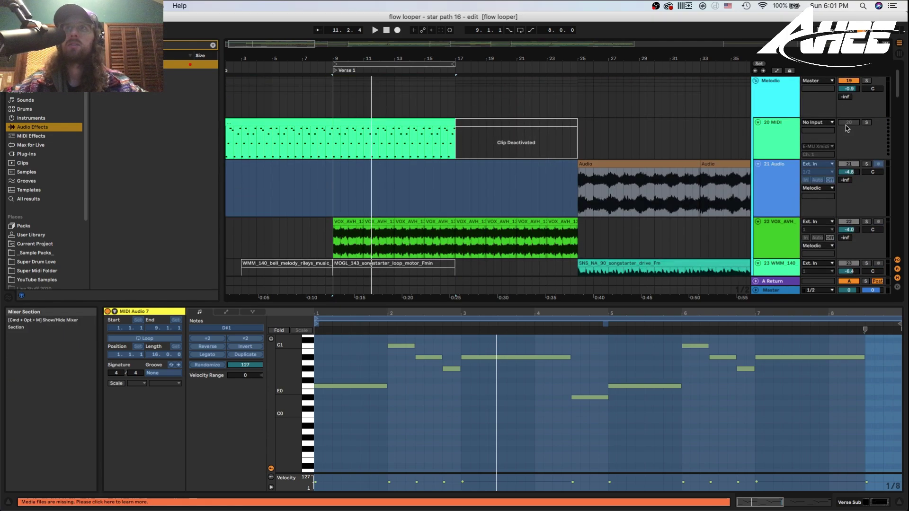
scroll(866, 142, "down", 5)
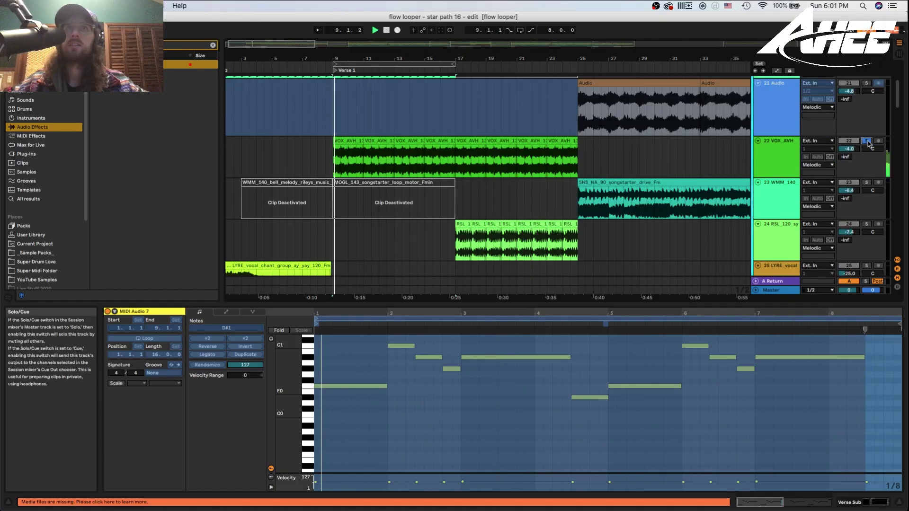
Audition the 26 Audio and 30 cw2_pad tracks of the Melodic group in solo
scroll(866, 142, "down", 8)
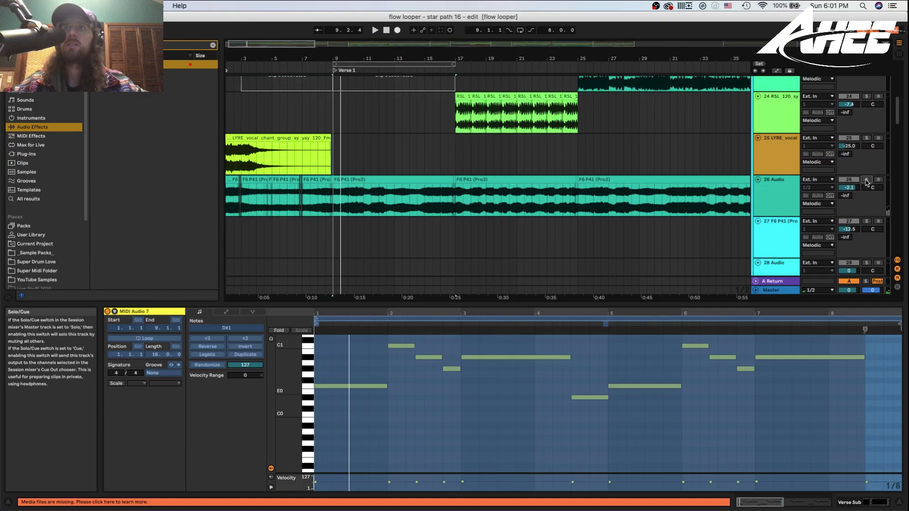
scroll(862, 170, "down", 9)
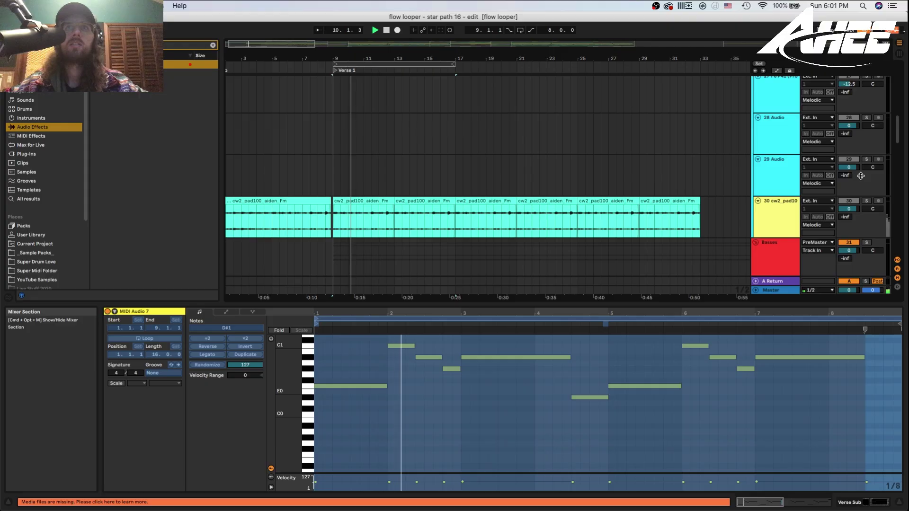
scroll(861, 175, "down", 3)
left_click(867, 152)
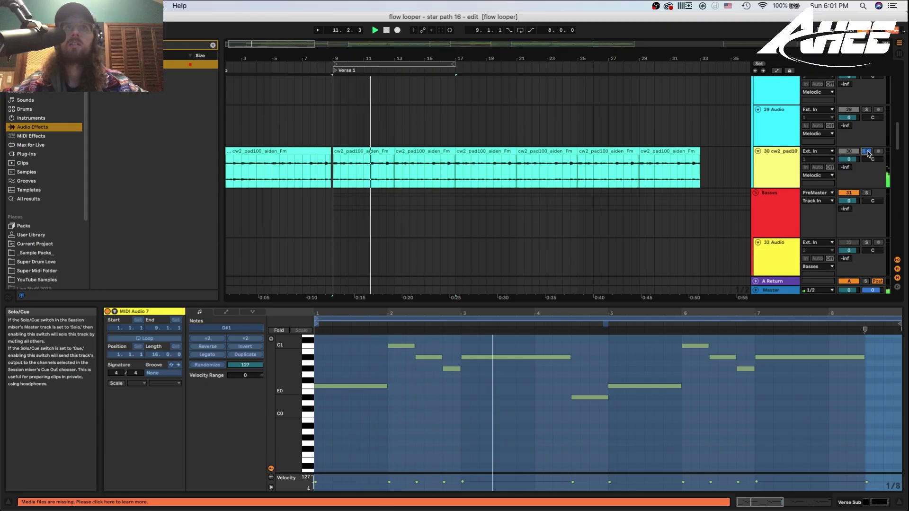
Stop playback and open the Verse 1 arpeggio clip on the 20 MIDI track, with its first bars enlarged
scroll(867, 154, "up", 15)
scroll(869, 158, "up", 3)
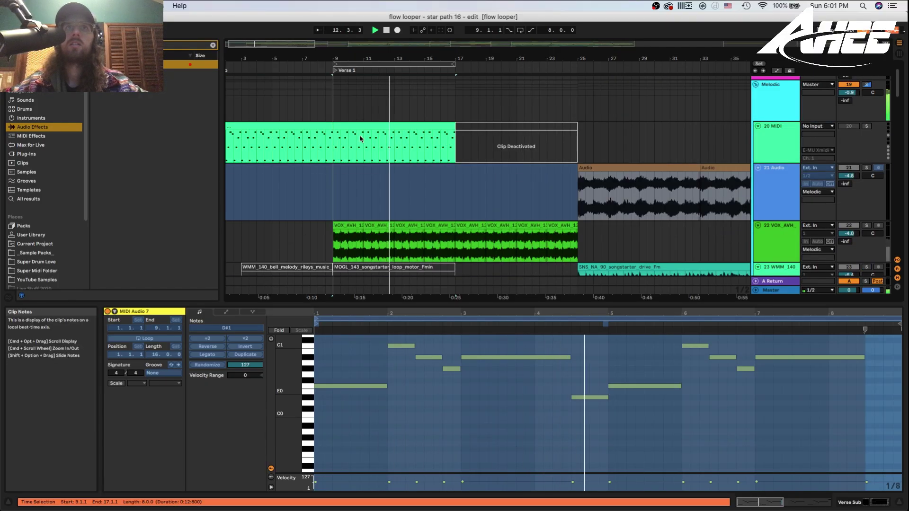
key("space")
left_click_drag(334, 54, 333, 107)
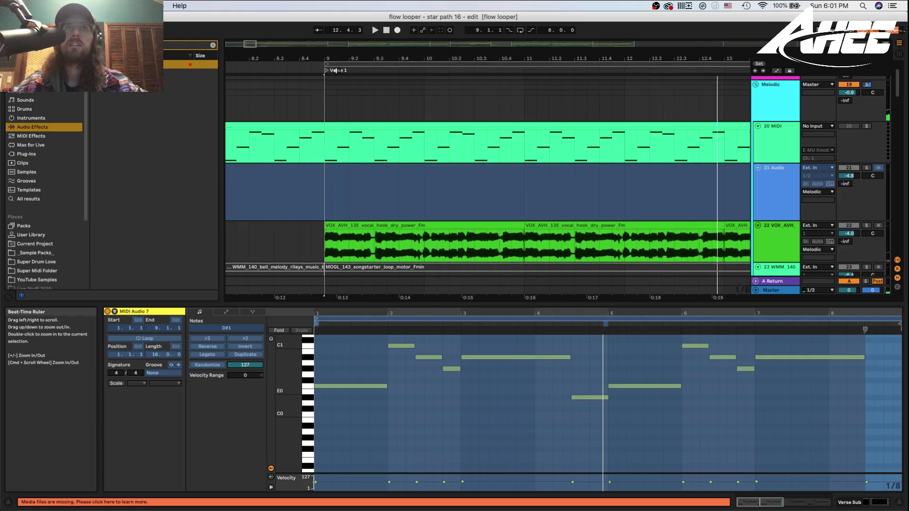
left_click(351, 127)
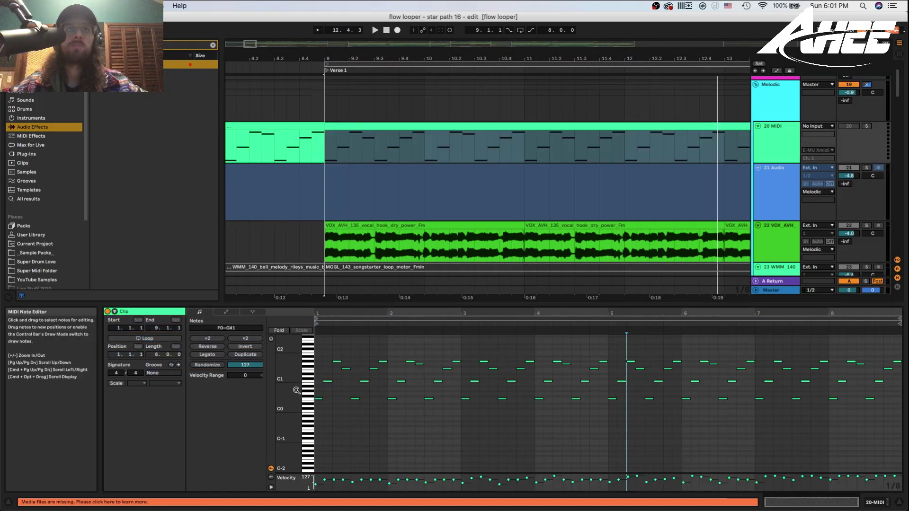
left_click_drag(286, 357, 309, 354)
left_click_drag(328, 314, 370, 425)
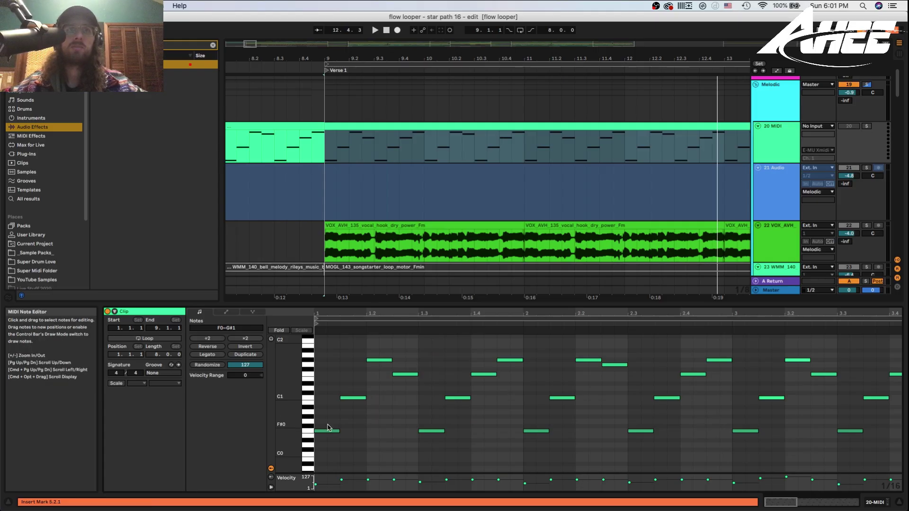
left_click(379, 362)
left_click(418, 385)
left_click(410, 376)
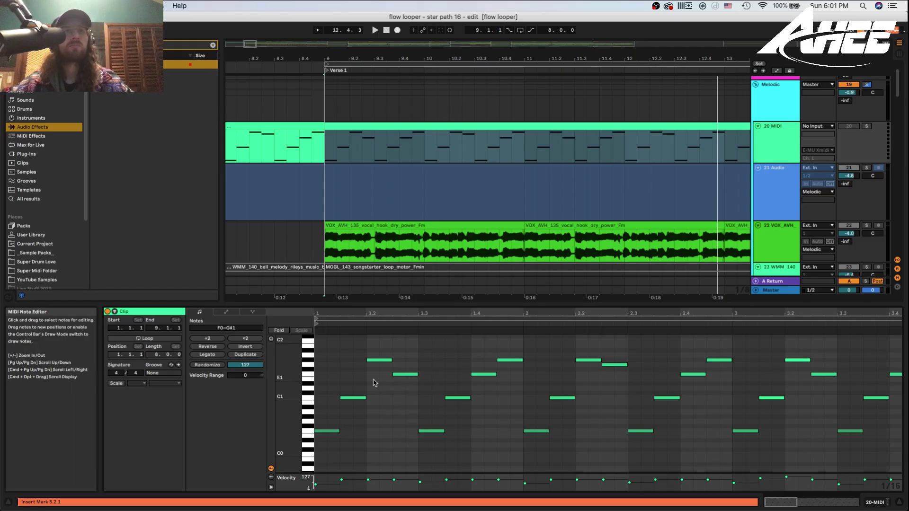
left_click_drag(349, 352, 399, 420)
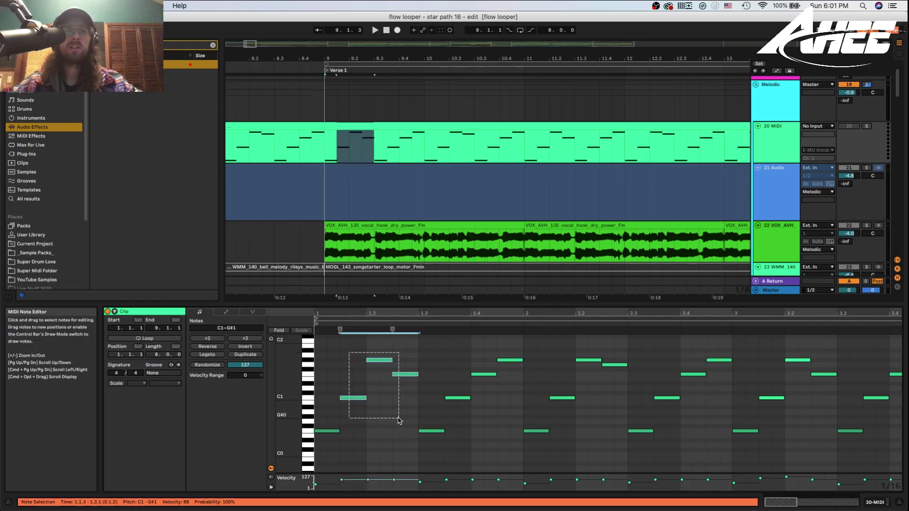
key("shift+Down")
key("shift+Up")
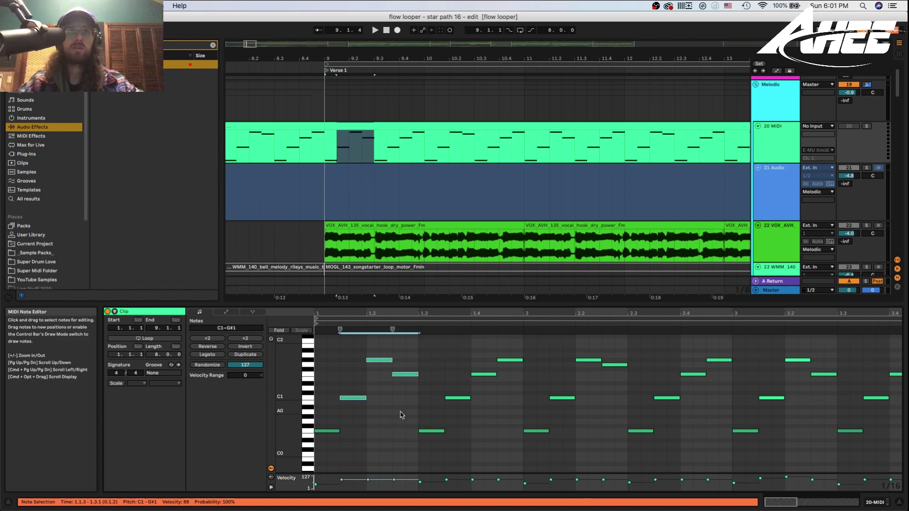
Lower the clip's first G#1 note an octave to G#0, and move the following F1 note to the clip start
left_click(373, 360)
left_click(400, 374)
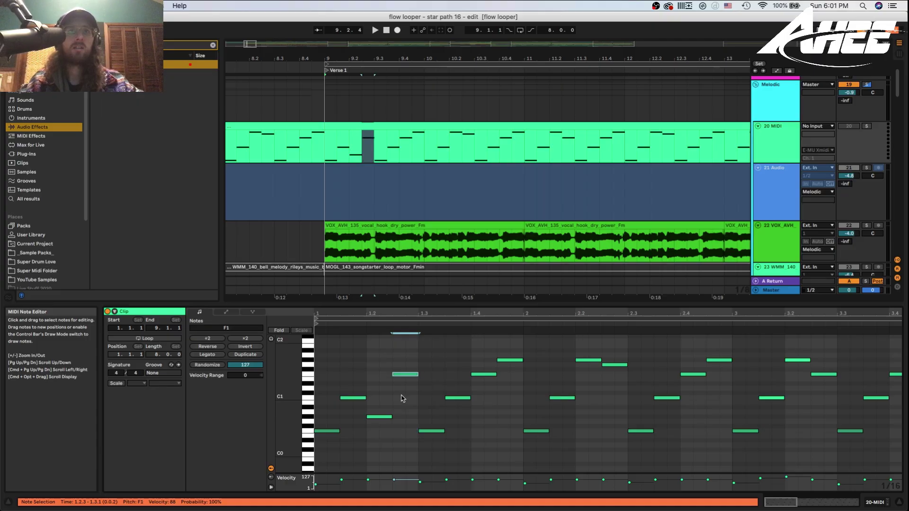
key("Left")
key("Left")
key("Left")
key("Left")
key("Left")
key("Left")
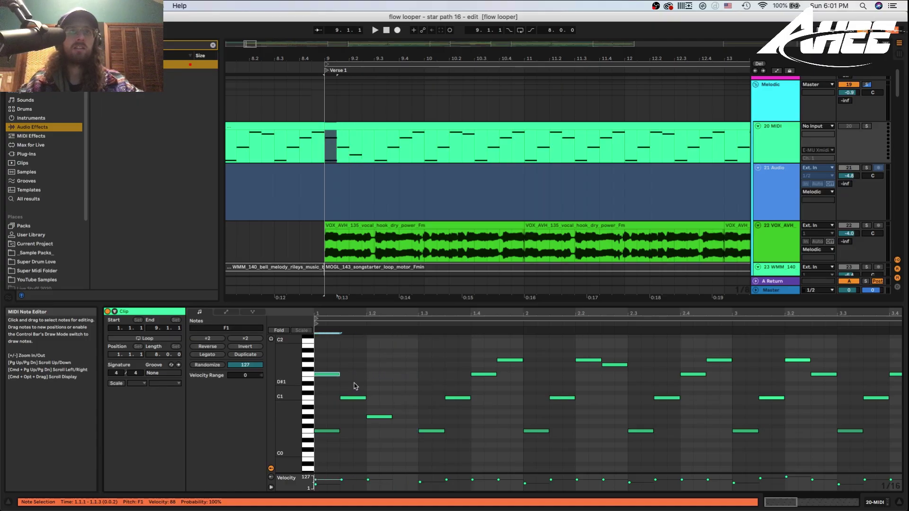
Move the first C1 and G#0 notes to the clip start, stacking them with F0 and F1 as a chord
left_click(352, 398)
key("Left")
key("Left")
left_click(377, 417)
key("Left")
key("Left")
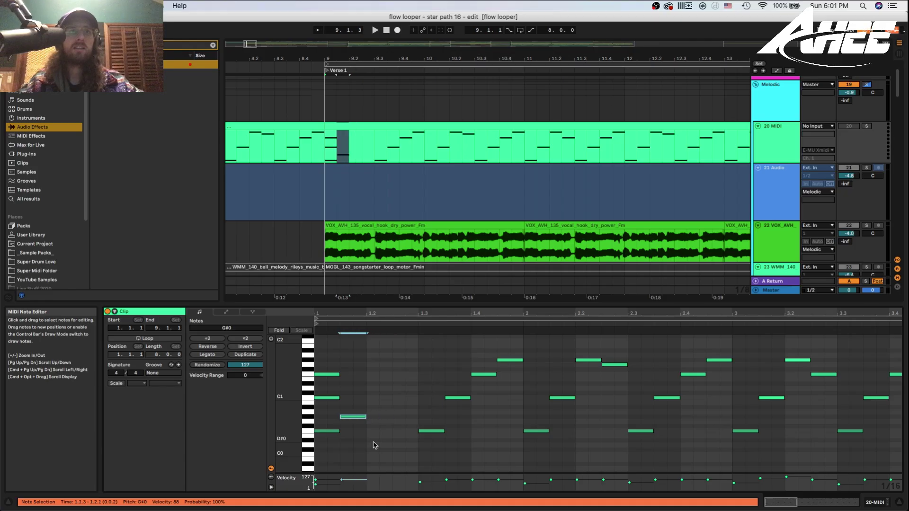
key("Left")
key("Left")
Toggle the stacked chord's C1 and F1 notes inactive and back, and raise its G#0 note an octave to G#1
left_click_drag(335, 367, 332, 402)
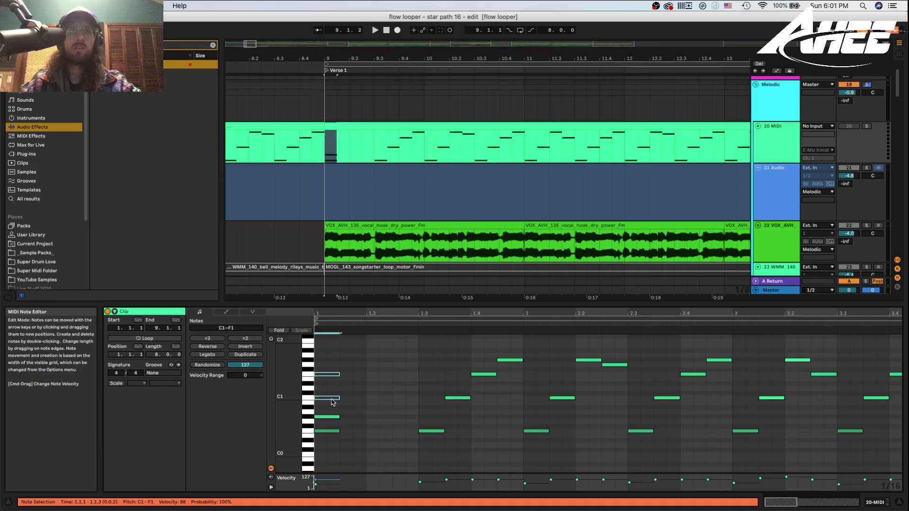
left_click_drag(327, 360, 332, 409)
double_click(326, 394)
key("Delete")
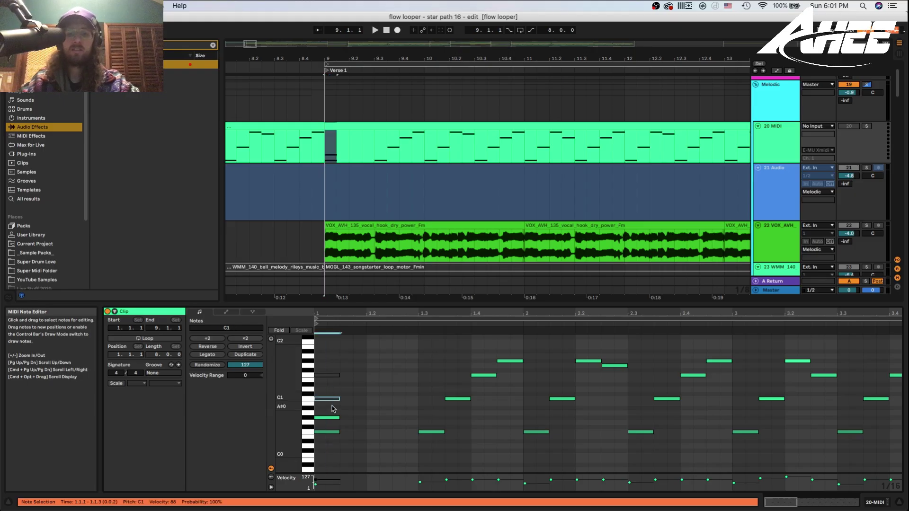
key("0")
mouse_move(329, 440)
left_mouse_down()
mouse_move(331, 393)
mouse_move(334, 423)
left_mouse_up()
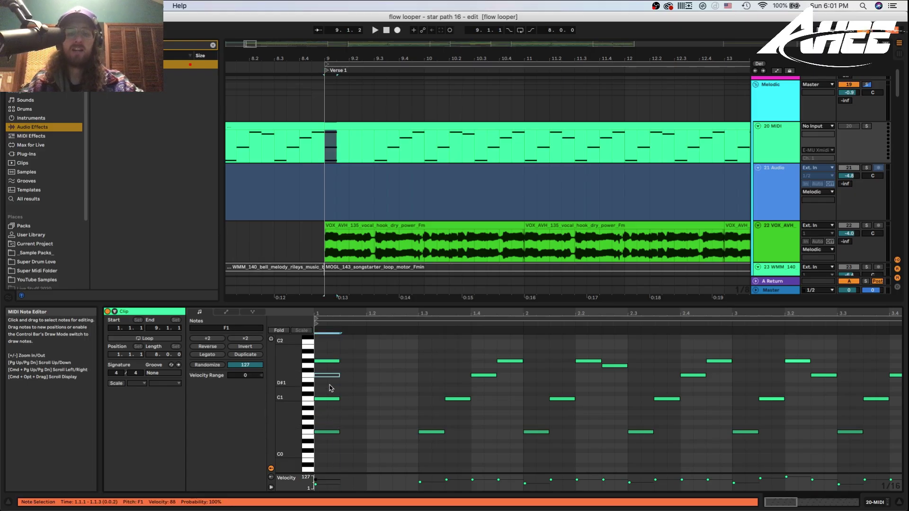
Spread the chord back into an arpeggio after F0, with C1 at 1.1.3, G#1 at 1.2.1 and F1 at 1.2.3
left_click_drag(338, 355, 330, 415)
key("Right")
key("Right")
left_click(356, 397, "shift")
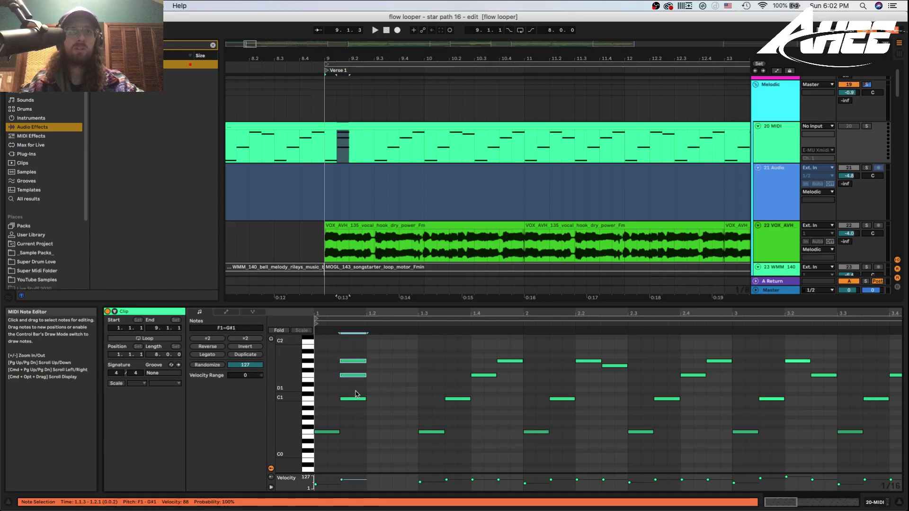
key("Right")
key("Right")
left_click(374, 374)
key("Right")
key("Right")
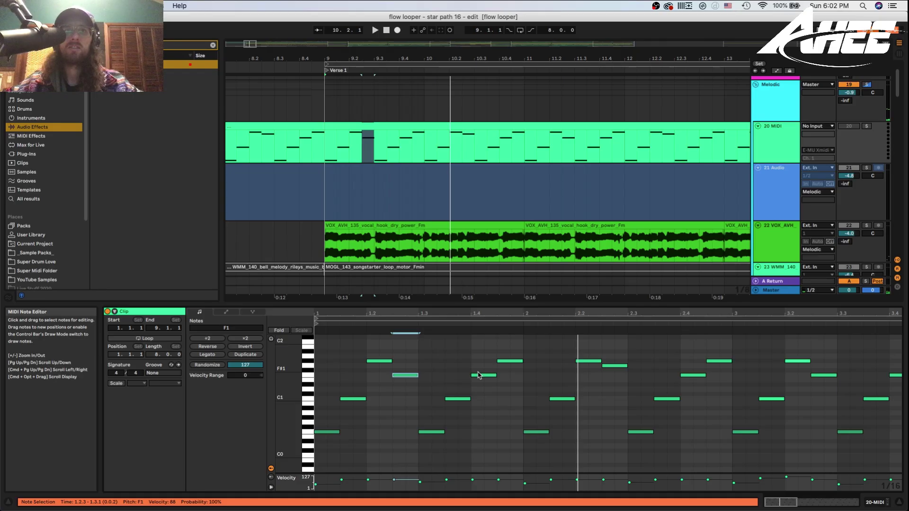
Try the reverse order of the arpeggio's upper notes, with F1 at 1.2.1 and G#1 at 1.2.3
left_click(383, 361)
key("Down")
key("Down")
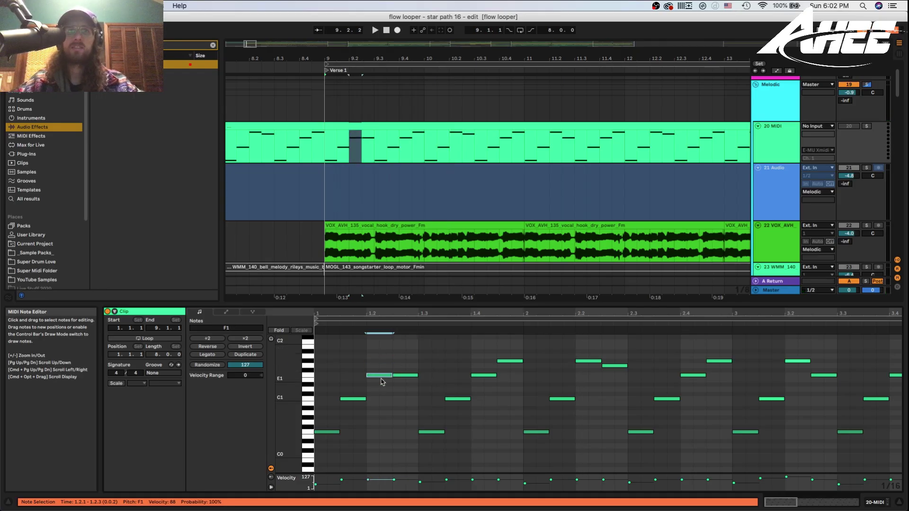
left_click(403, 375)
key("Up")
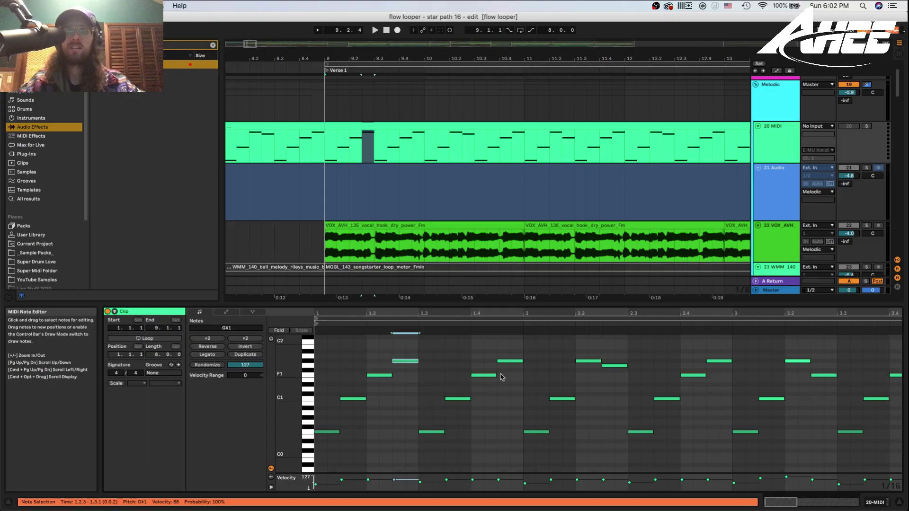
Return the note at 1.2.1 to G#1 and the note at 1.2.3 to F1, and play the arpeggio back
left_click(379, 375)
key("Up")
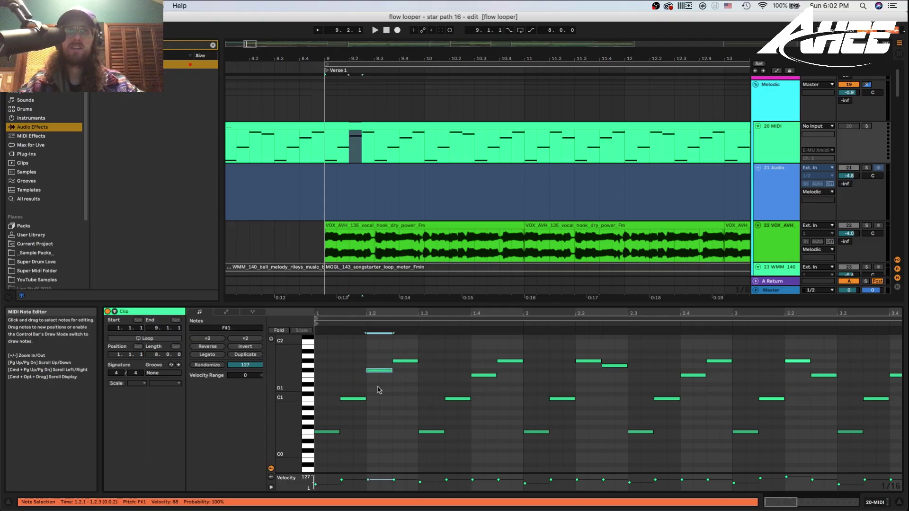
left_click_drag(406, 345, 406, 381)
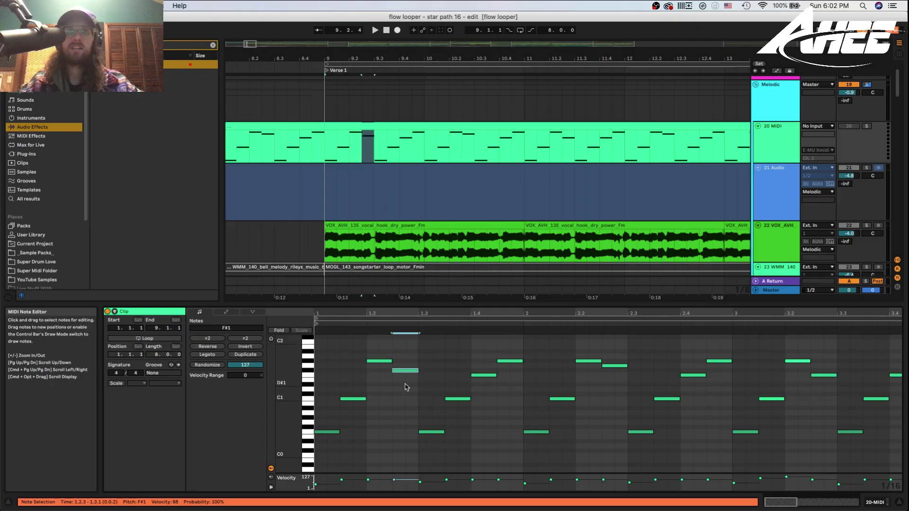
key("Down")
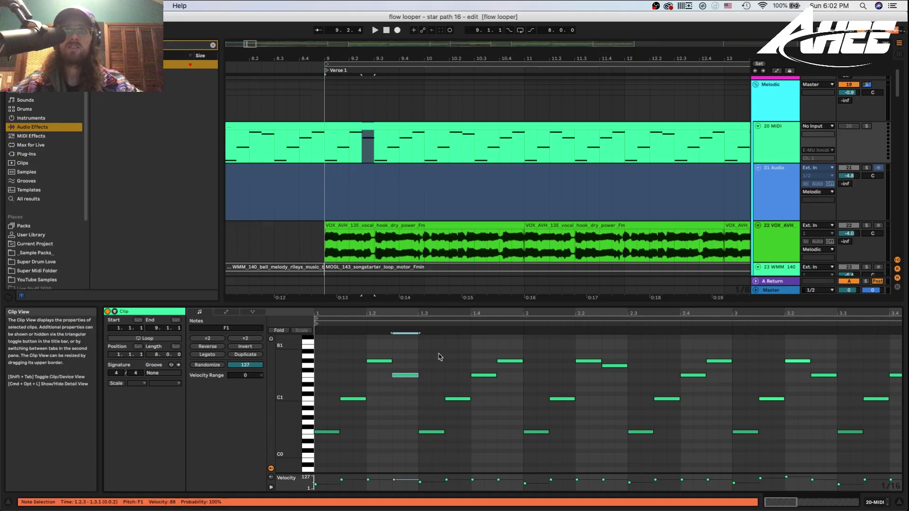
key("space")
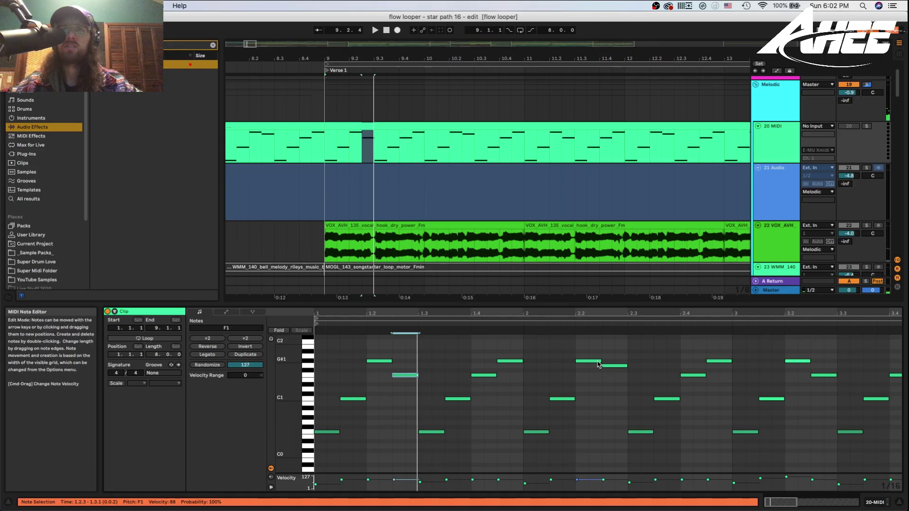
key("space")
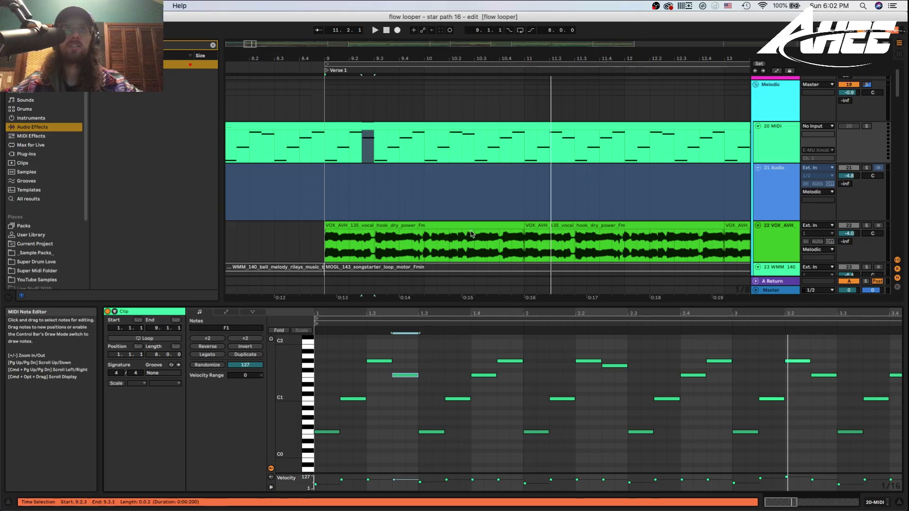
Open the MIDI Audio 7 clip on the Verse Sub track and audition that track in solo
scroll(421, 188, "down", 15)
scroll(422, 189, "down", 6)
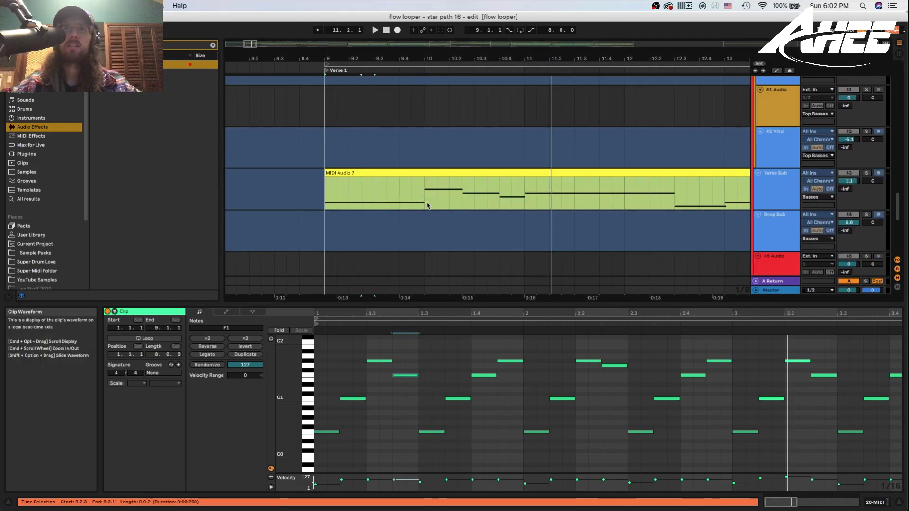
left_click(430, 175)
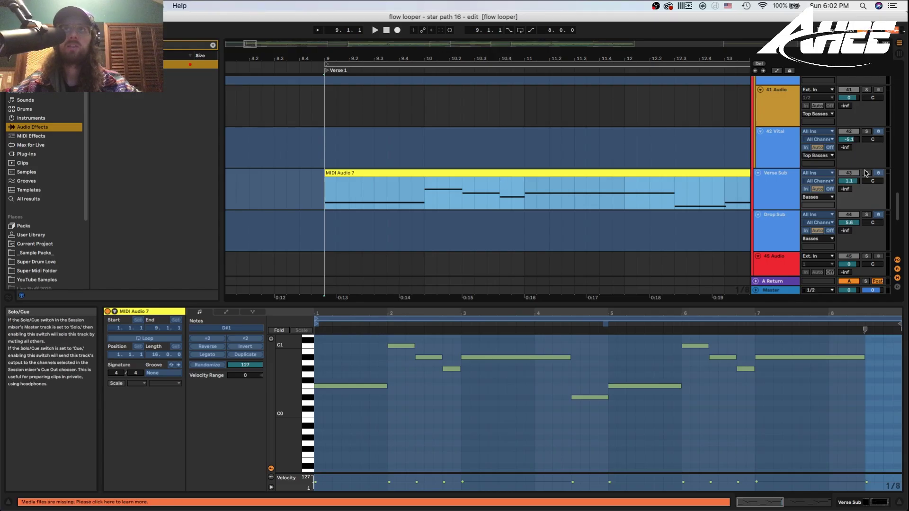
scroll(856, 166, "up", 5)
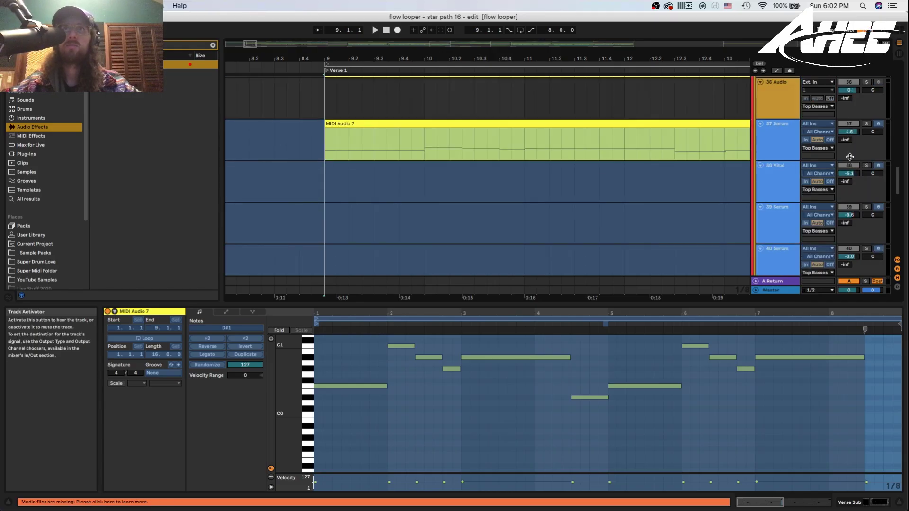
scroll(542, 153, "down", 6)
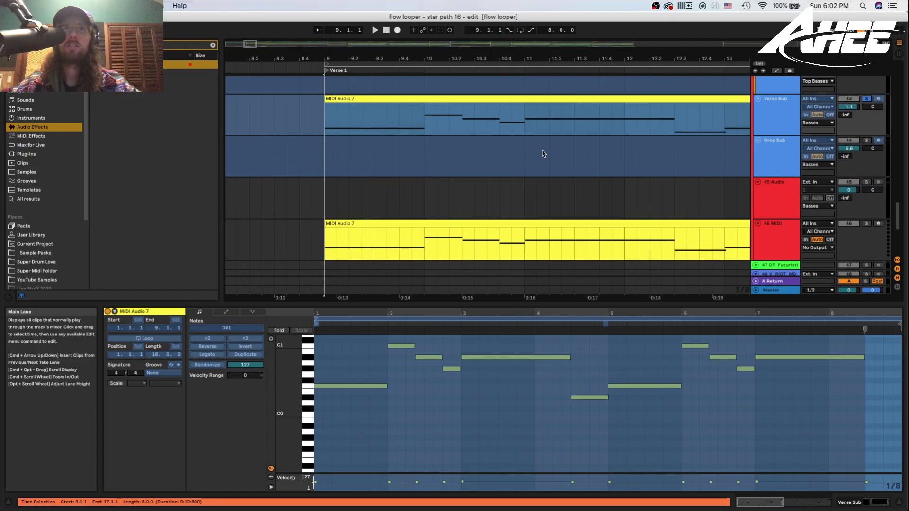
key("space")
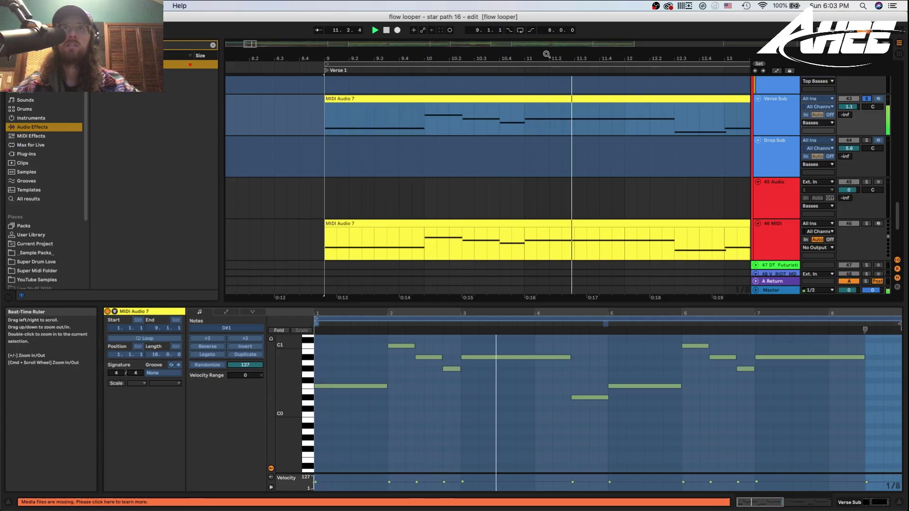
key("space")
Add the 37 Serum track of the Top Basses group to the solo and audition it briefly
scroll(610, 187, "up", 10)
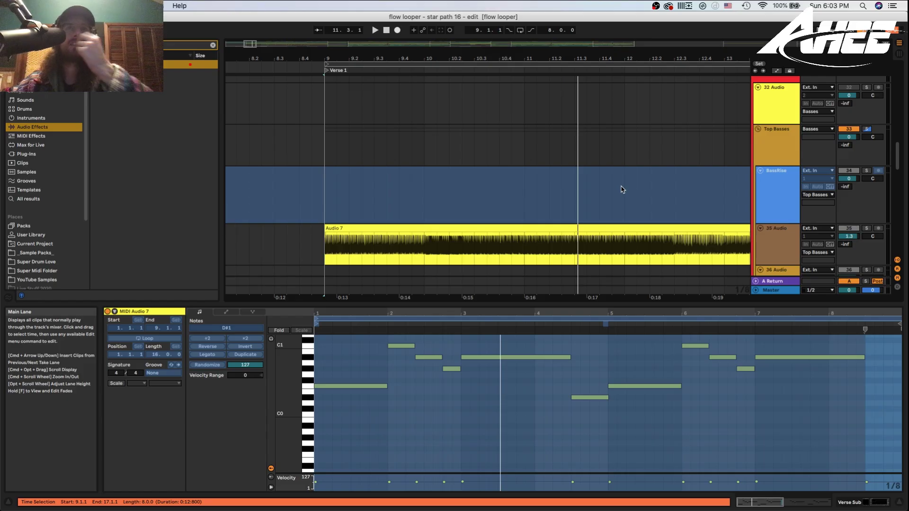
scroll(620, 189, "down", 10)
scroll(581, 187, "up", 2)
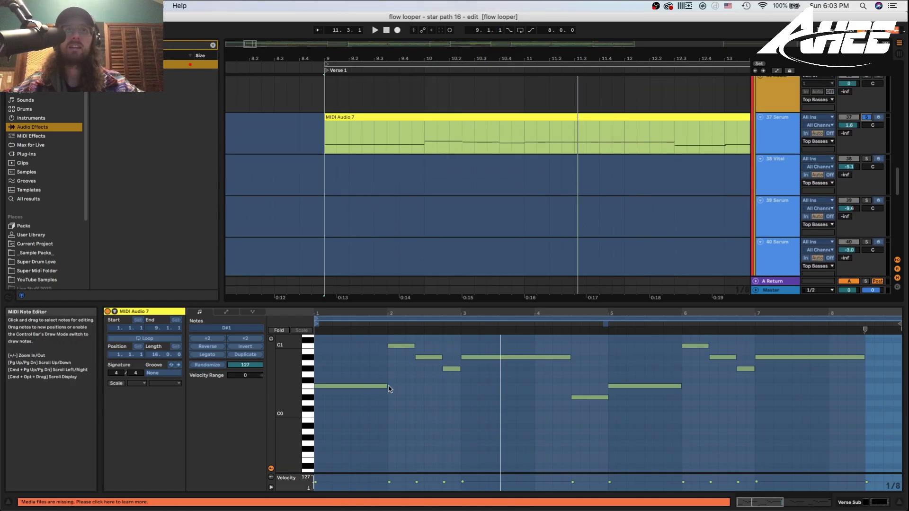
key("space")
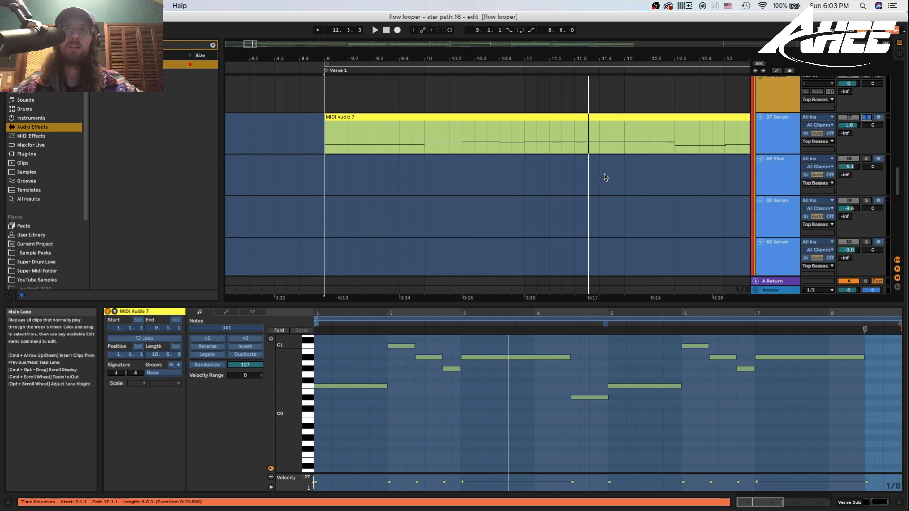
Show the 20 MIDI arpeggio clip's notes again and solo the 26 Audio track in the Melodic group
scroll(598, 180, "up", 5)
scroll(597, 185, "up", 10)
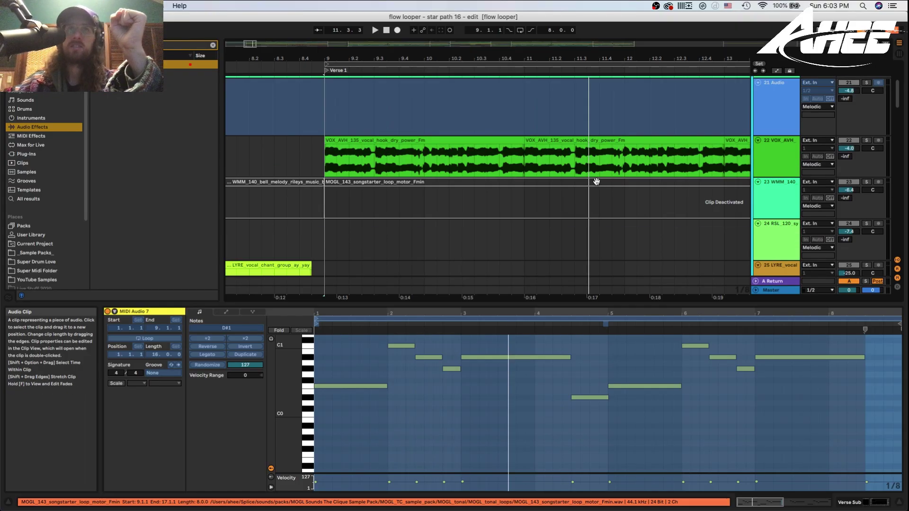
scroll(596, 181, "up", 3)
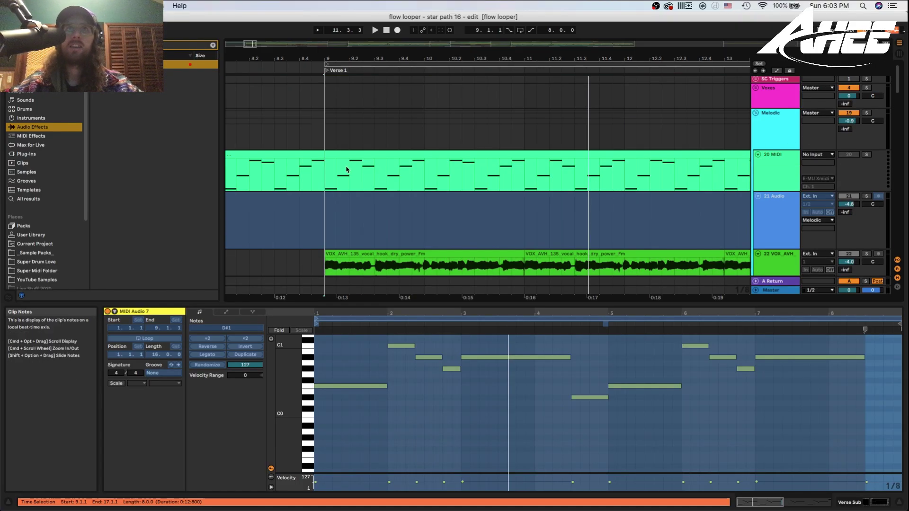
left_click(347, 169)
scroll(700, 190, "down", 5)
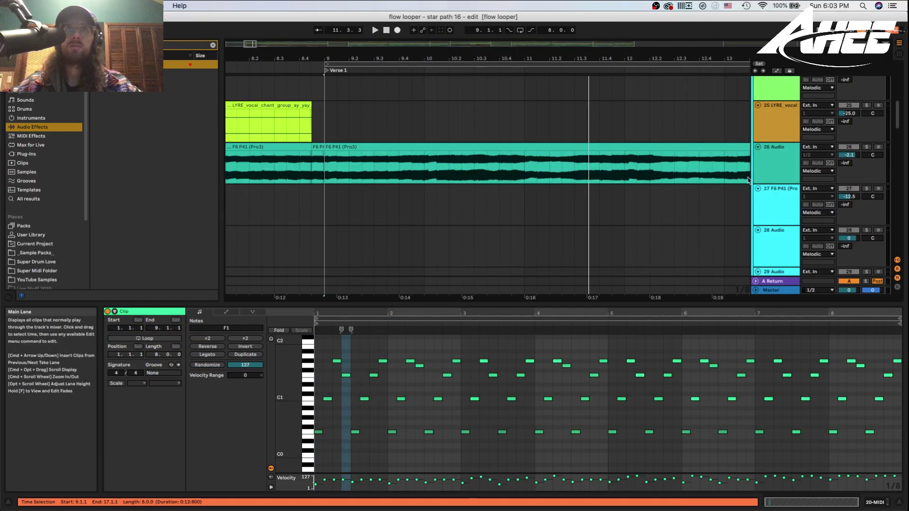
left_click(866, 146)
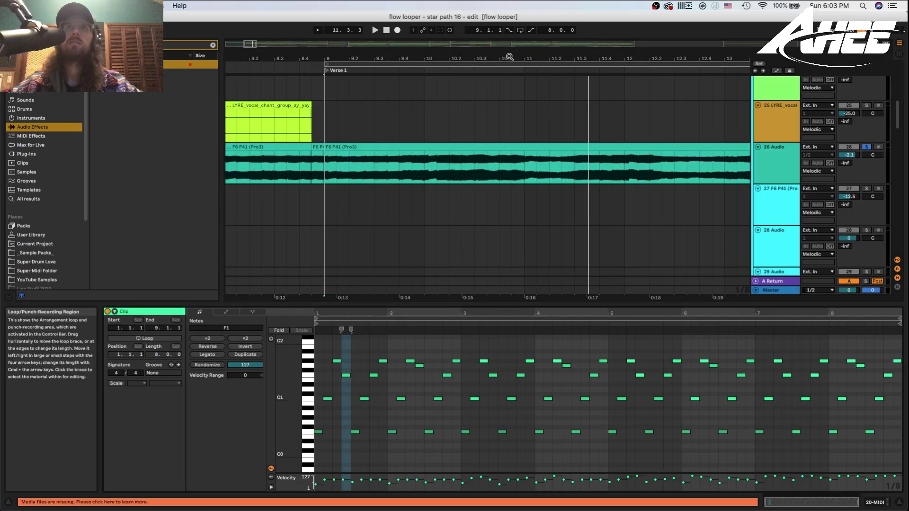
Play the soloed tracks from bar 13 with the whole of Verse 1 in view, and stop before bar 17
left_click_drag(509, 58, 509, 29)
scroll(577, 213, "up", 10)
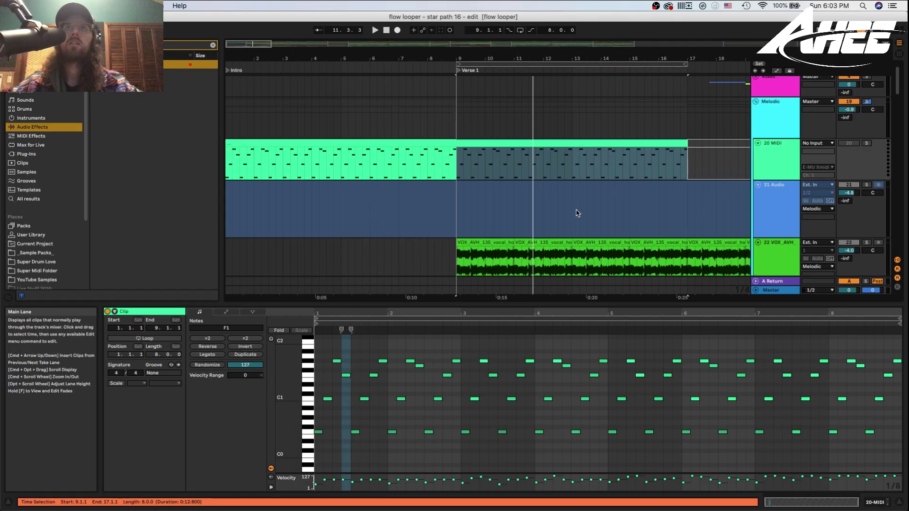
left_click(572, 173)
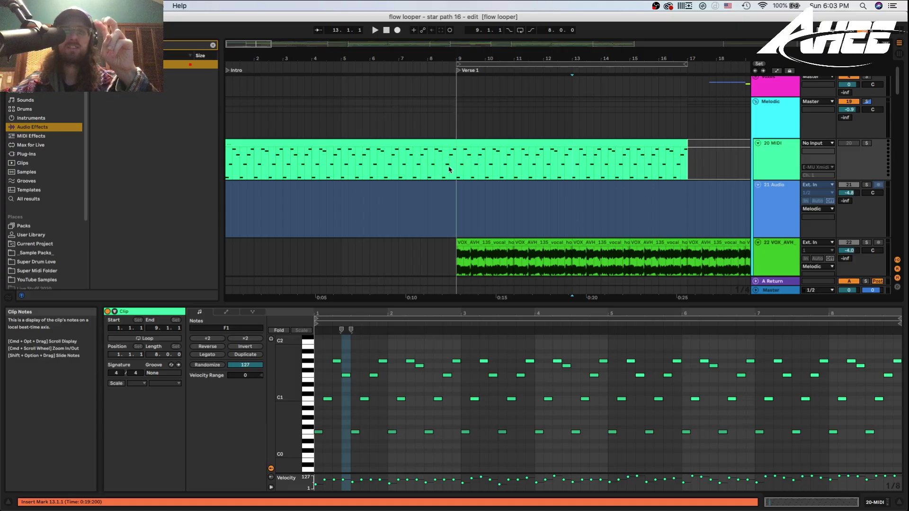
key("space")
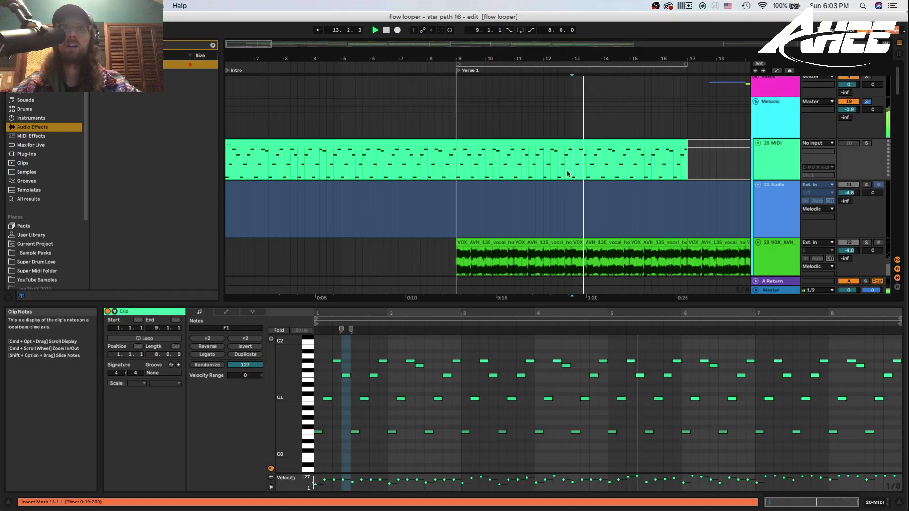
scroll(640, 143, "down", 5)
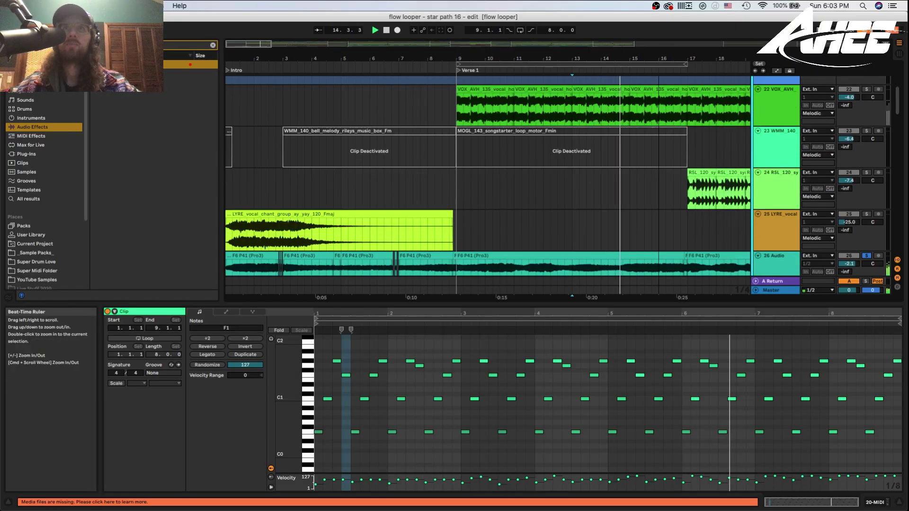
scroll(531, 163, "right", 5)
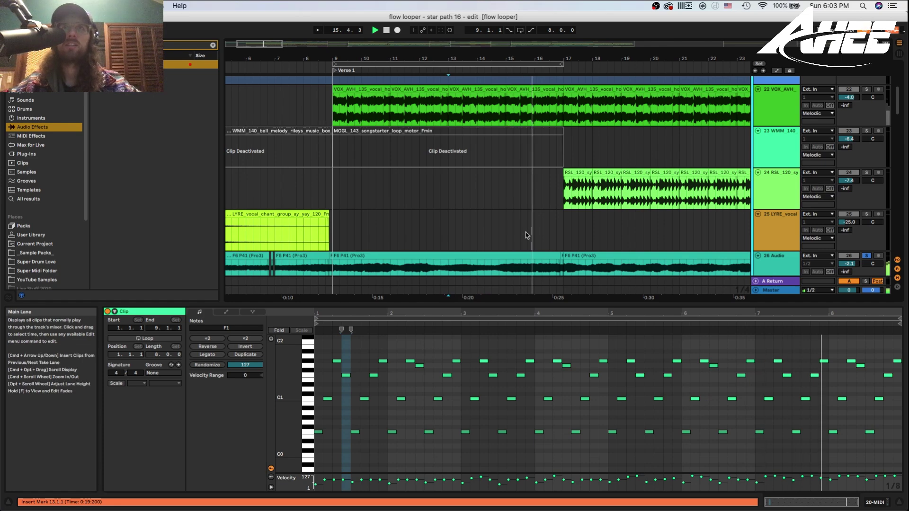
key("space")
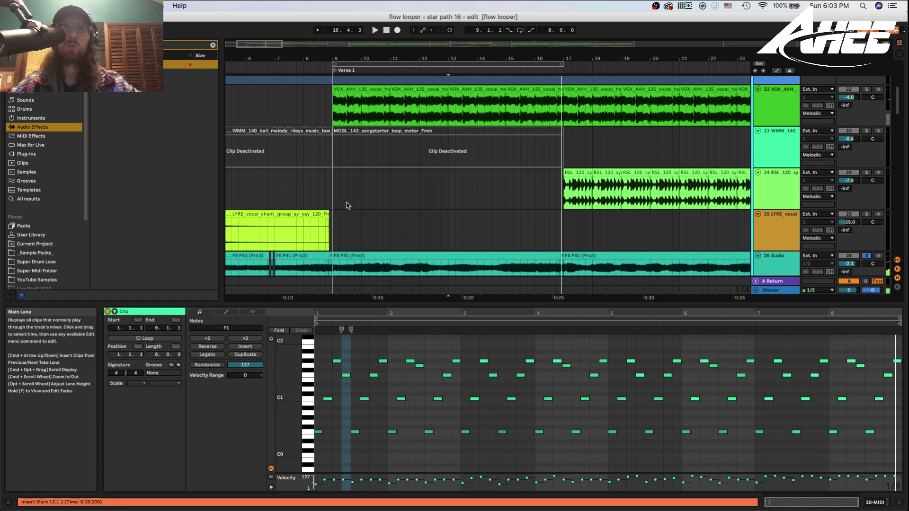
Play from bar 9 and open the first MIDI Audio 7 clip on the 37 Serum track, with its note rows enlarged
left_click(333, 202)
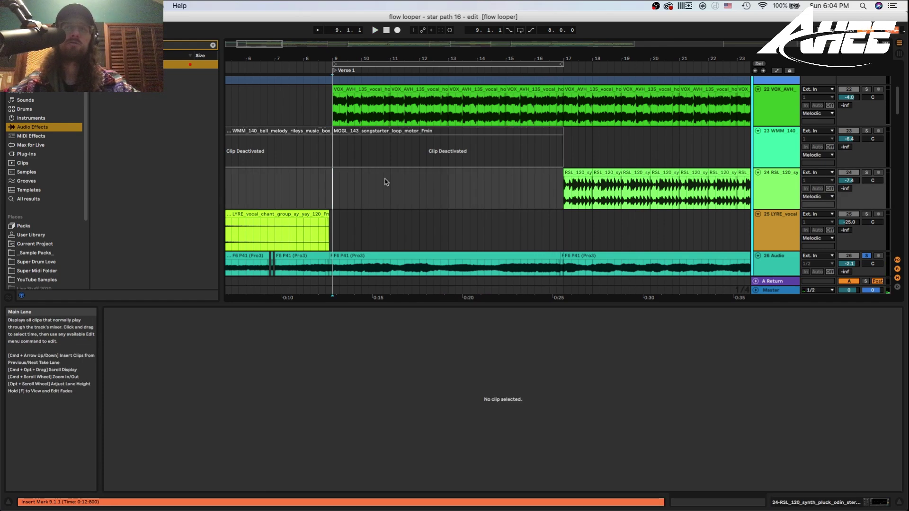
scroll(445, 183, "down", 10)
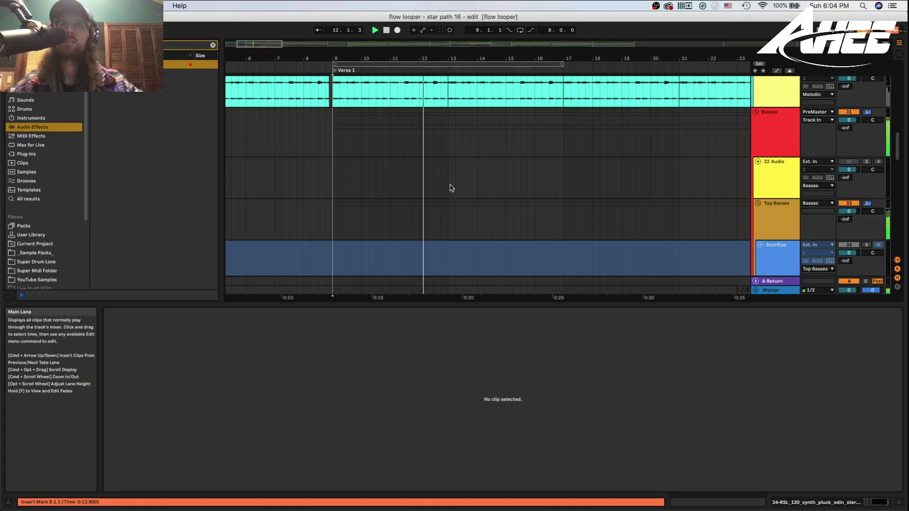
scroll(450, 189, "down", 6)
scroll(499, 170, "up", 3)
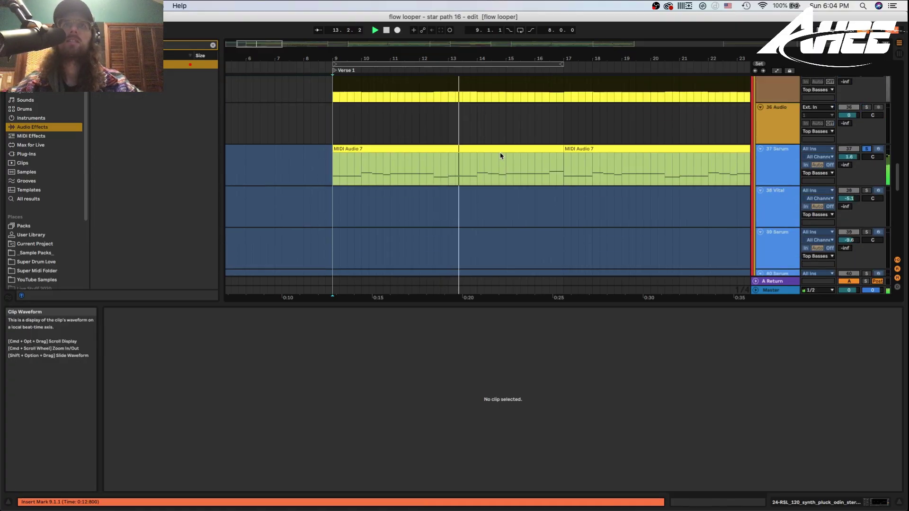
left_click(499, 150)
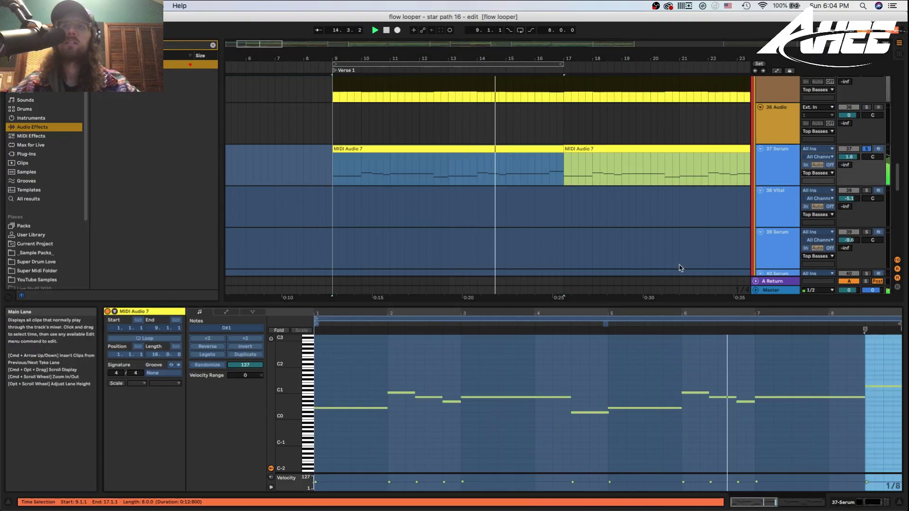
left_click_drag(288, 393, 308, 393)
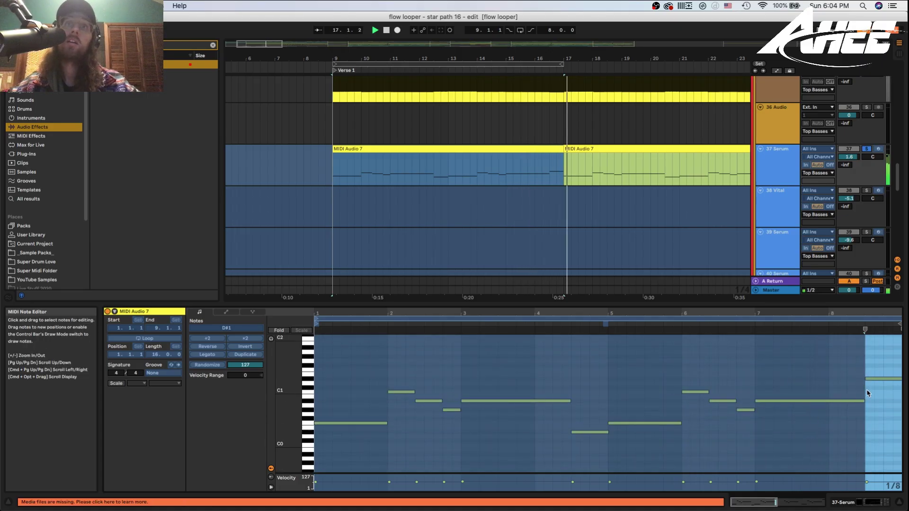
Stop playback and play the arrangement from bar 23 with the 37 Serum solo off
key("space")
left_click(548, 180)
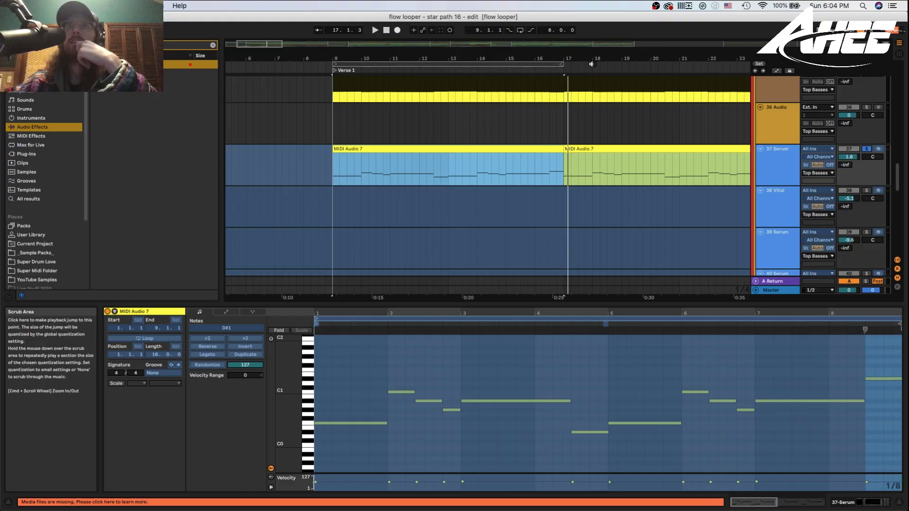
left_click_drag(590, 59, 367, 33)
scroll(487, 223, "up", 7)
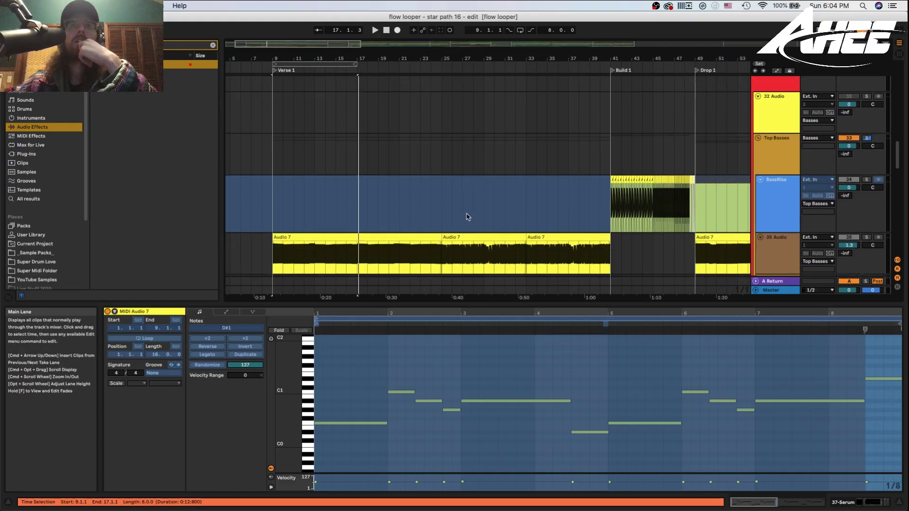
scroll(466, 217, "down", 4)
left_click(420, 202)
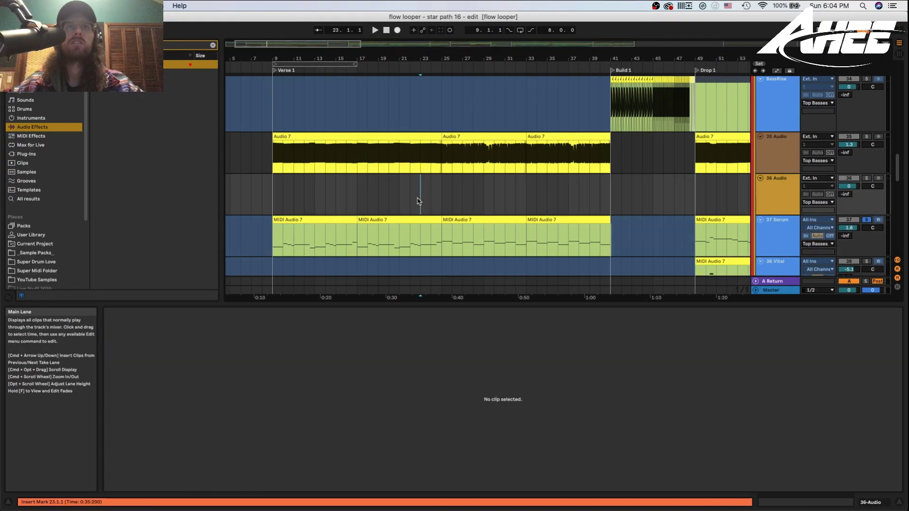
key("space")
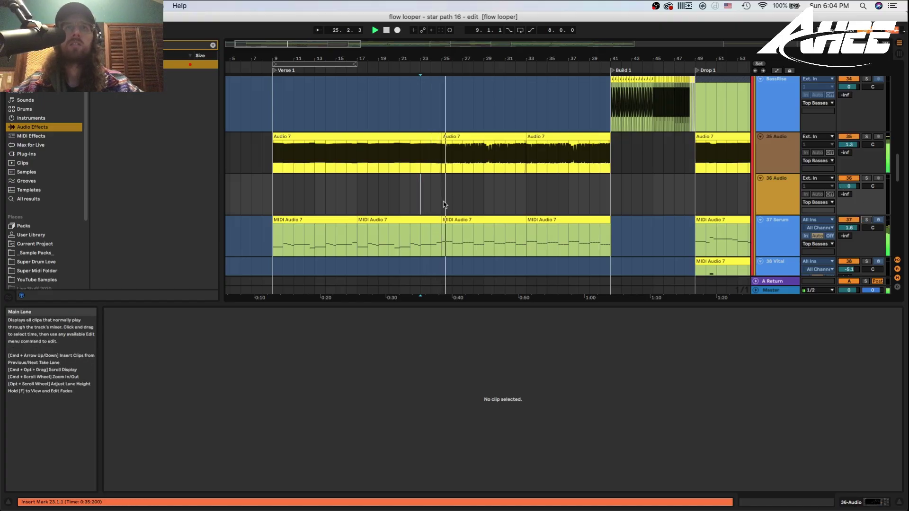
Open the MIDI Audio 7 clip at bar 25 on the 37 Serum track, and audition it with the track soloed
left_click(462, 220)
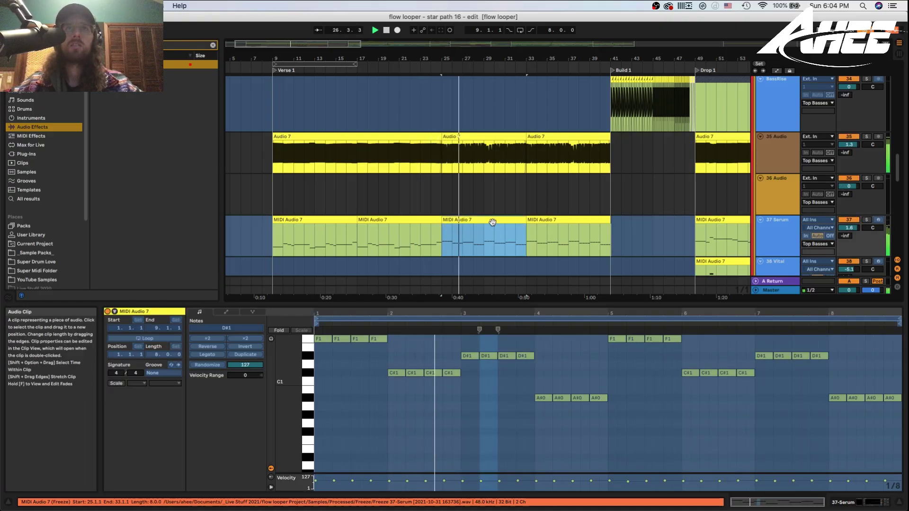
scroll(493, 222, "up", 15)
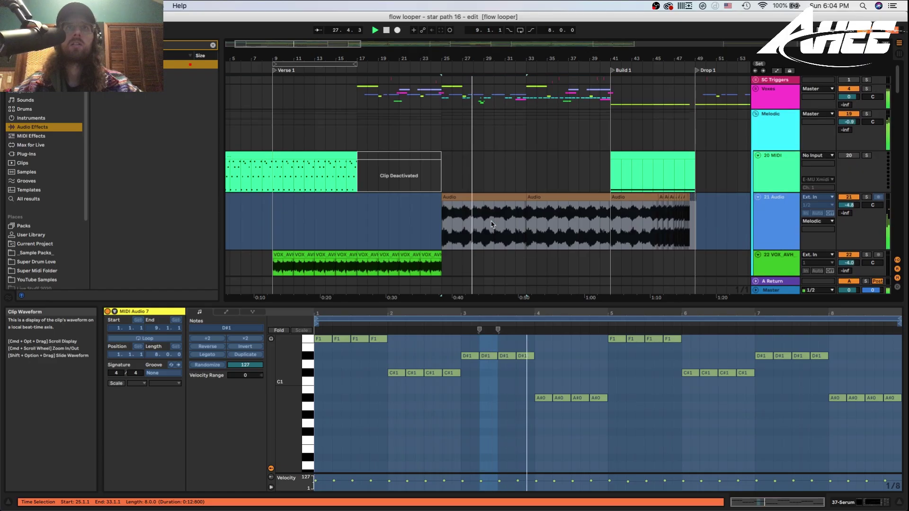
scroll(492, 224, "down", 15)
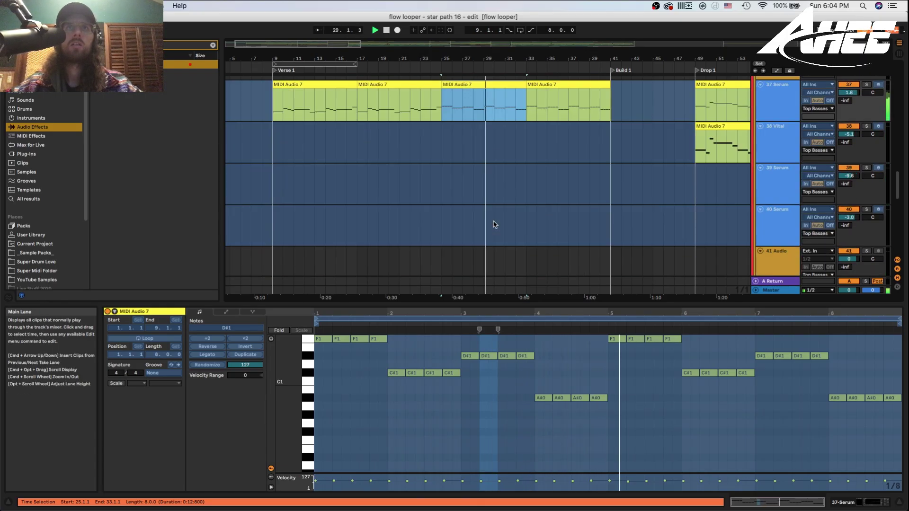
scroll(495, 225, "up", 3)
key("space")
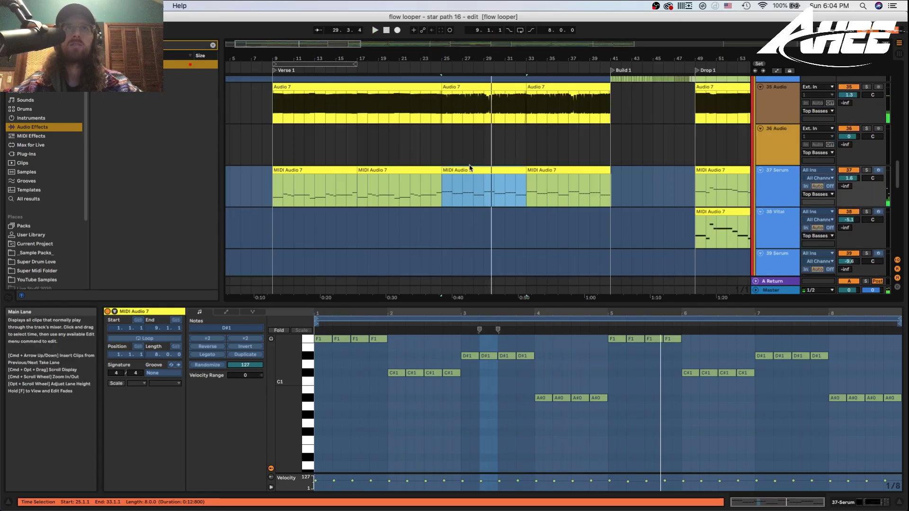
left_click(867, 170)
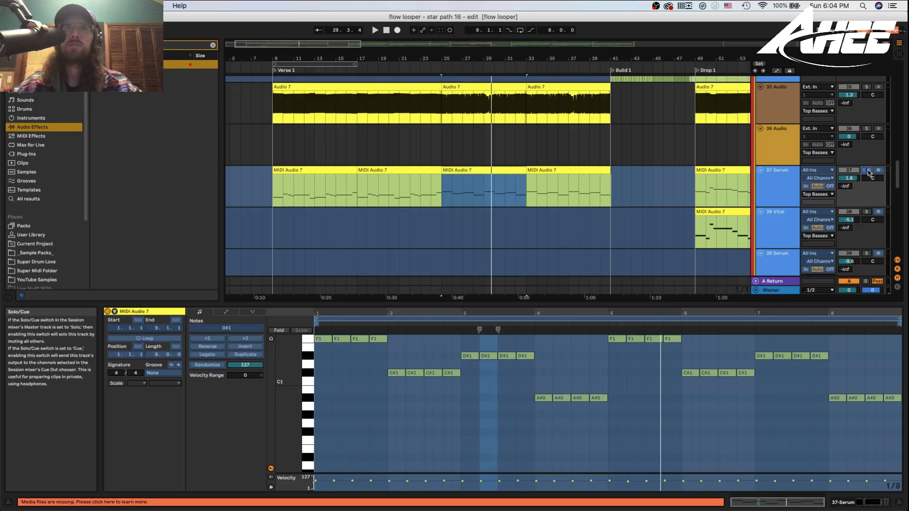
key("space")
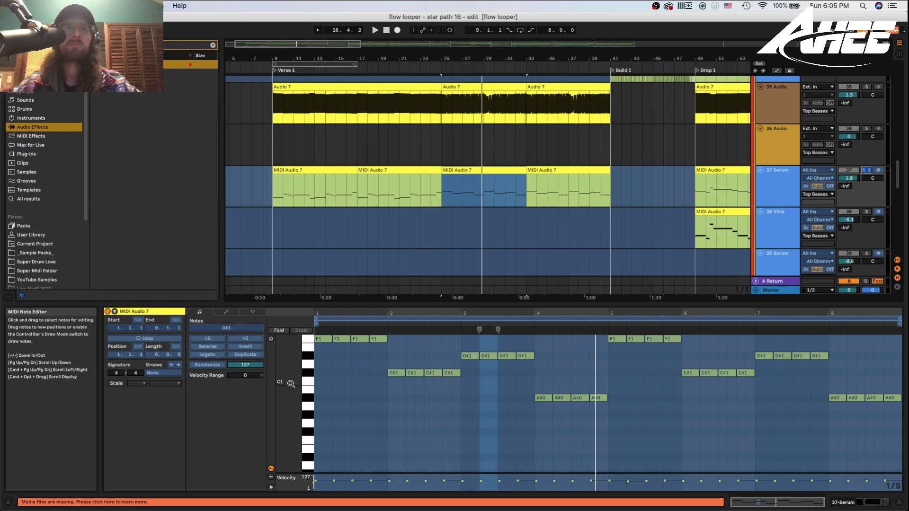
Open the notes of the MIDI Audio 7 clip at bar 25 on the 46 MIDI track
scroll(469, 223, "down", 5)
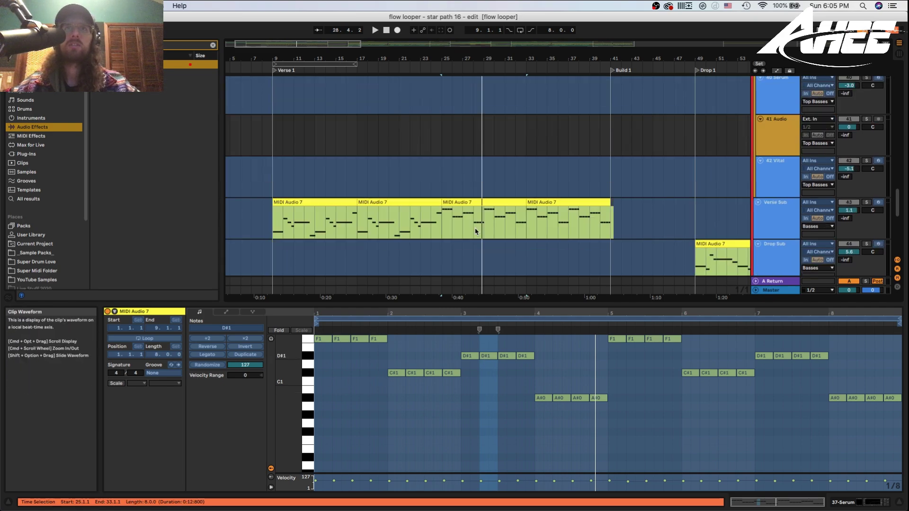
left_click(479, 229)
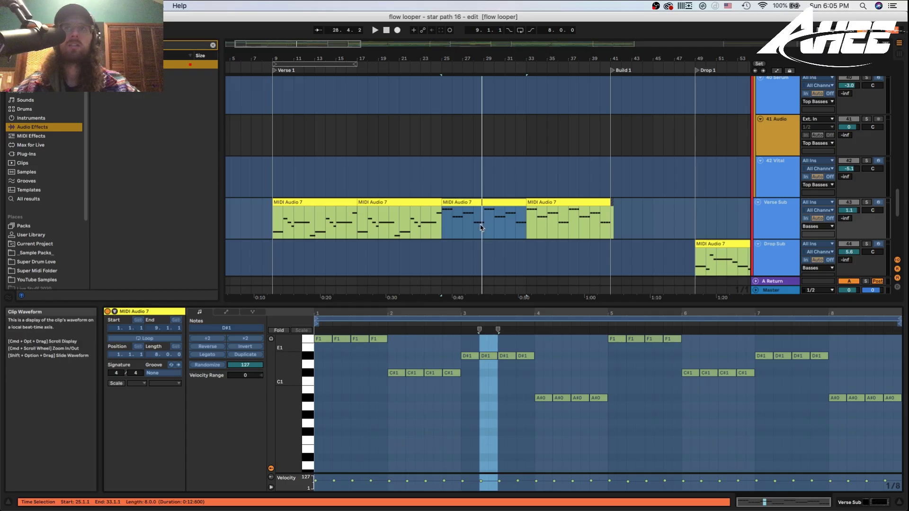
scroll(481, 228, "down", 4)
double_click(471, 209)
scroll(363, 419, "up", 1)
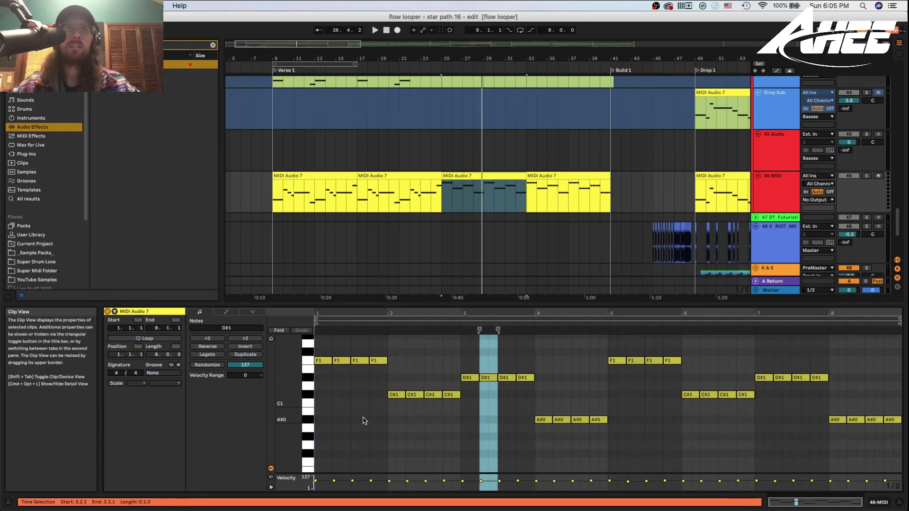
Add C#1, D#1 and A#0 notes on the first beat of the clip, stacked below the existing F1
left_click_drag(389, 380, 461, 410)
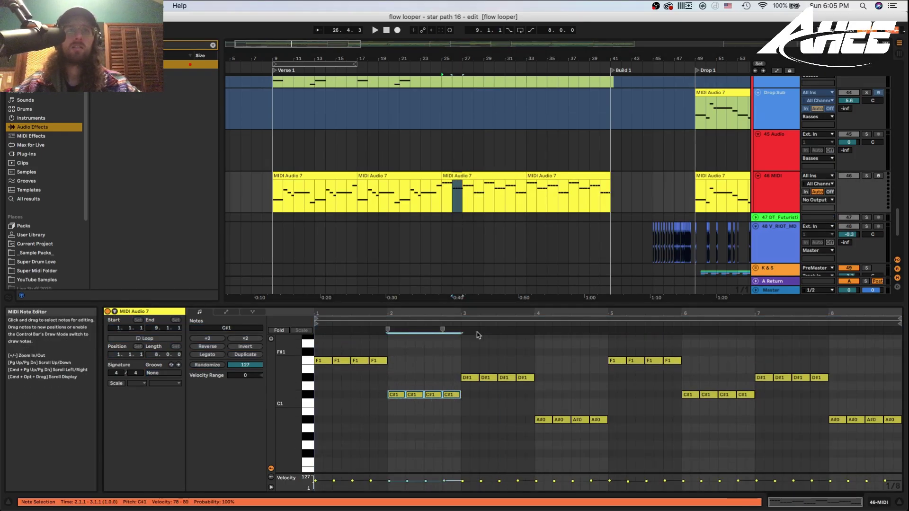
key("Left")
key("Right")
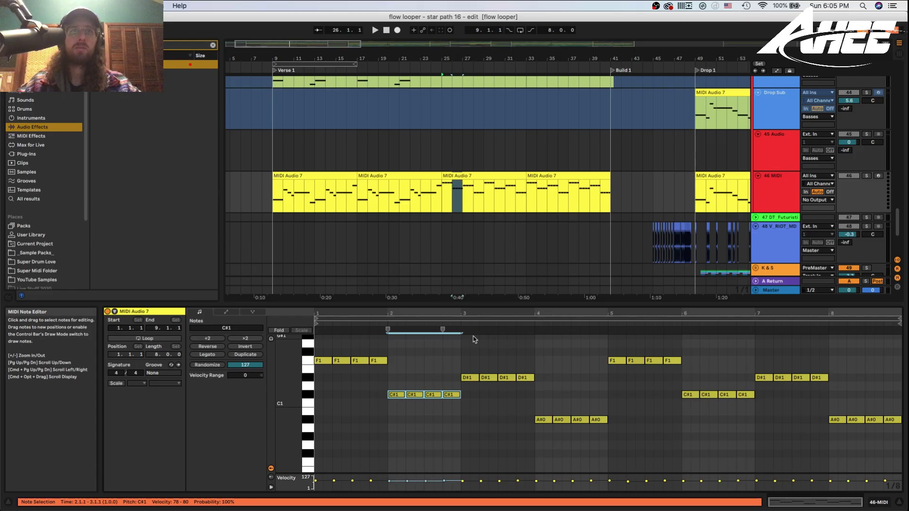
left_click(396, 394)
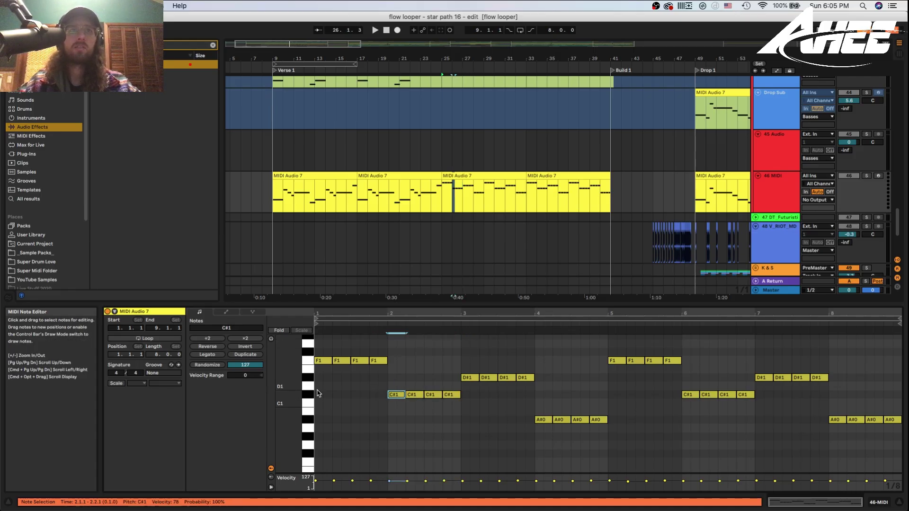
double_click(318, 394)
left_click(319, 379)
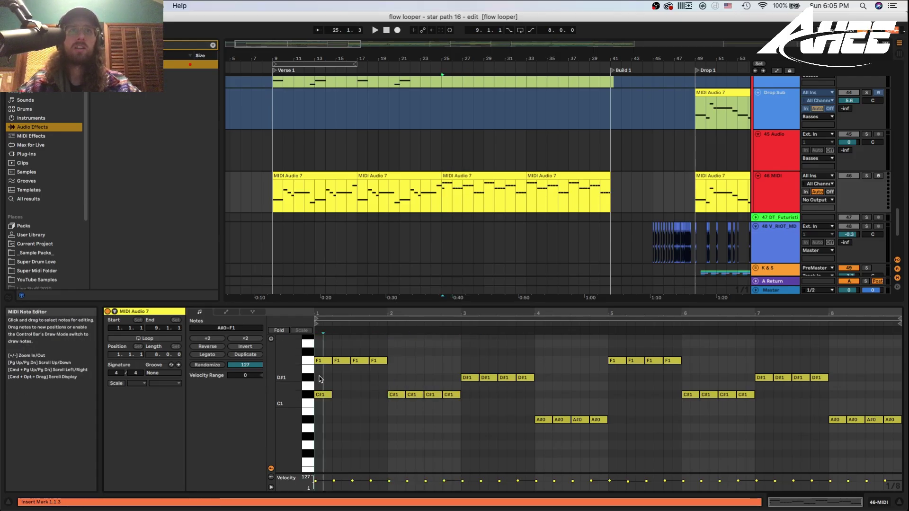
double_click(320, 378)
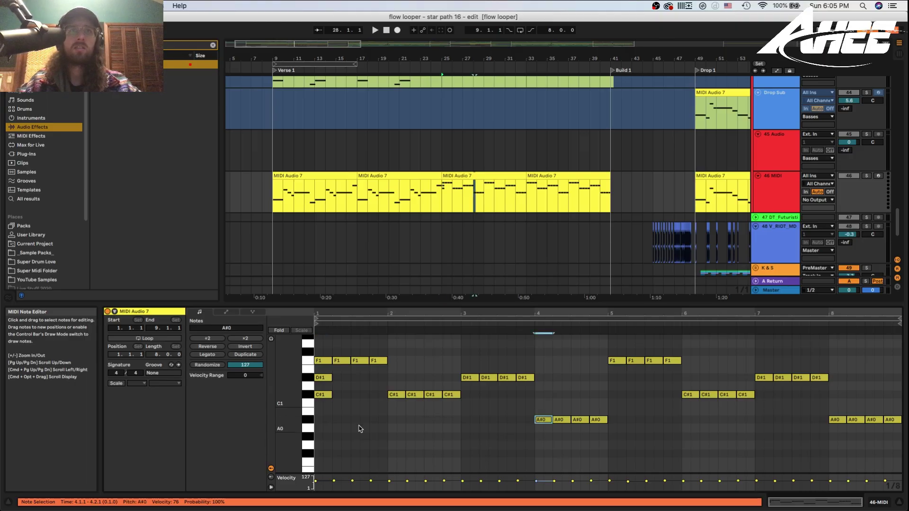
double_click(320, 419)
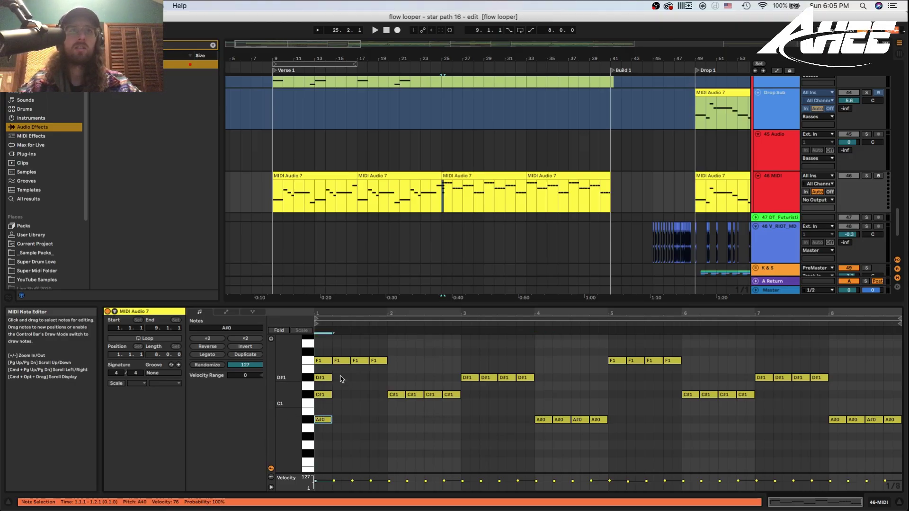
Move the three added notes on the first beat up one octave, to A#1, C#2 and D#2
left_click_drag(340, 374, 314, 445)
key("shift+Up")
mouse_move(295, 405)
left_mouse_down()
mouse_move(295, 419)
mouse_move(296, 408)
mouse_move(283, 407)
mouse_move(297, 403)
left_mouse_up()
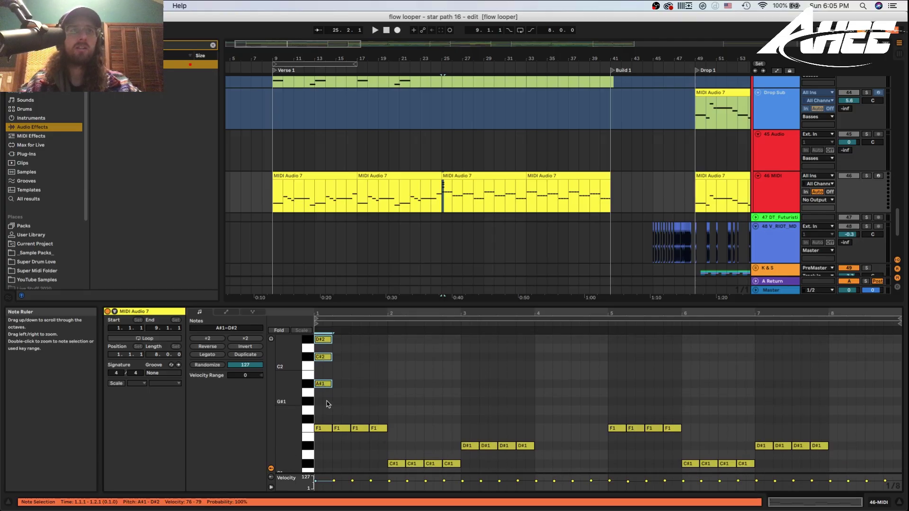
Try the C#2 and D#2 notes one octave lower in turn, returning each to its octave
left_click(330, 357)
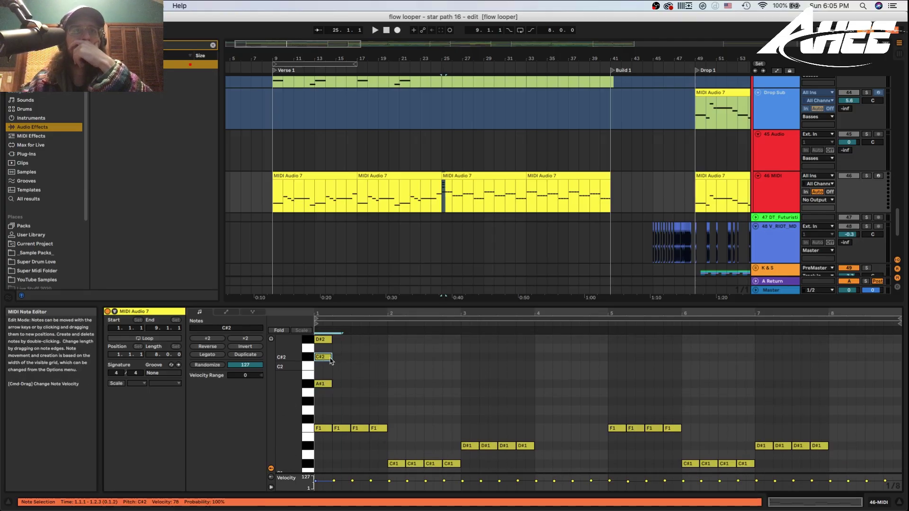
key("shift+Down")
key("shift+Up")
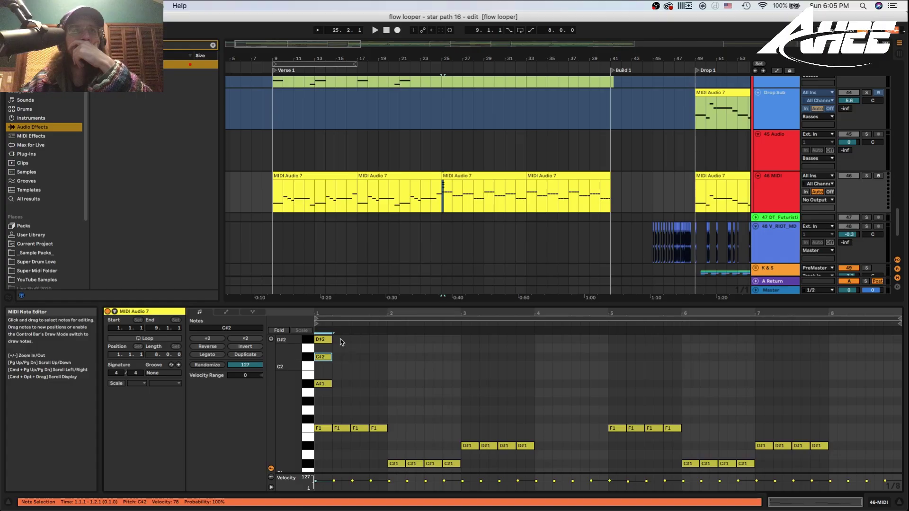
left_click(320, 340)
key("shift+Down")
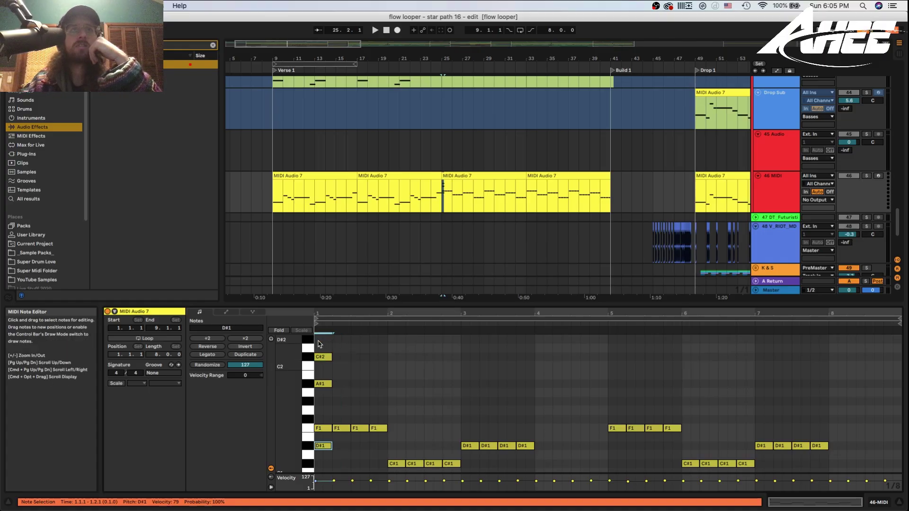
key("shift+Up")
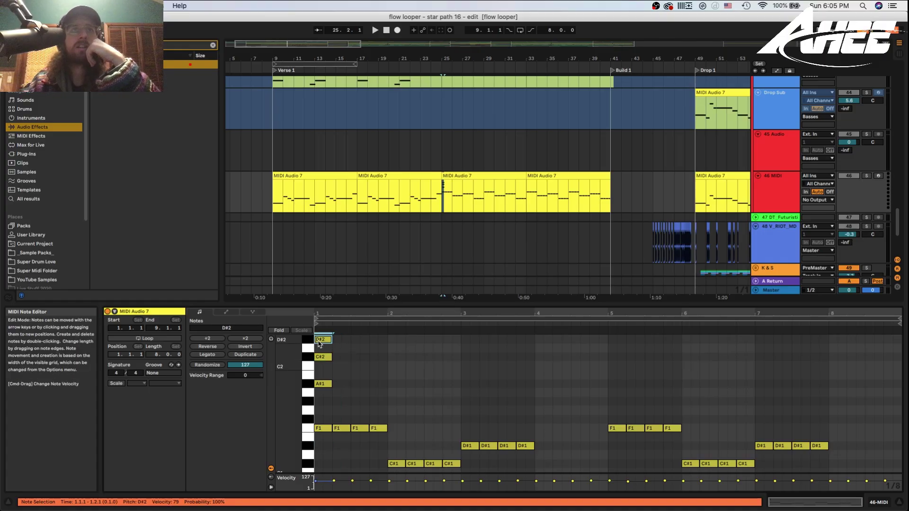
Deactivate the A#1, C#2 and D#2 notes on the clip's first beat
double_click(291, 405)
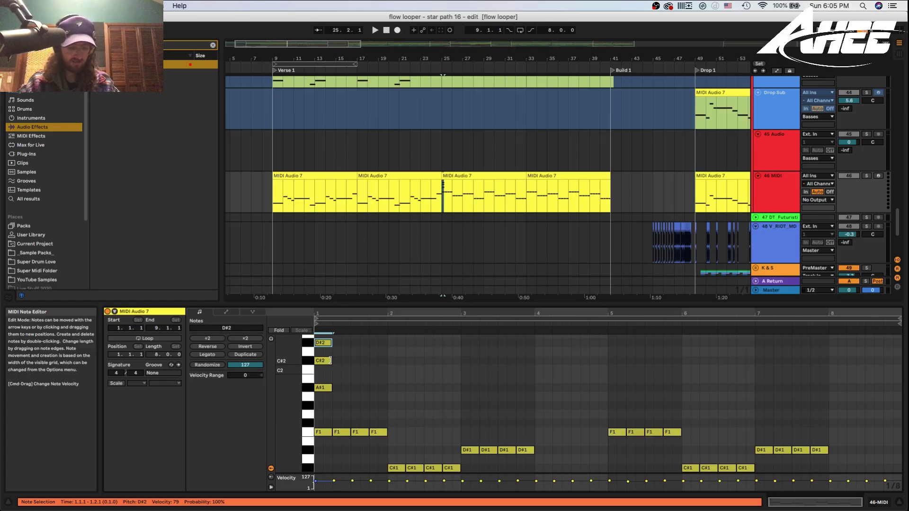
left_click_drag(337, 394, 321, 335)
key("0")
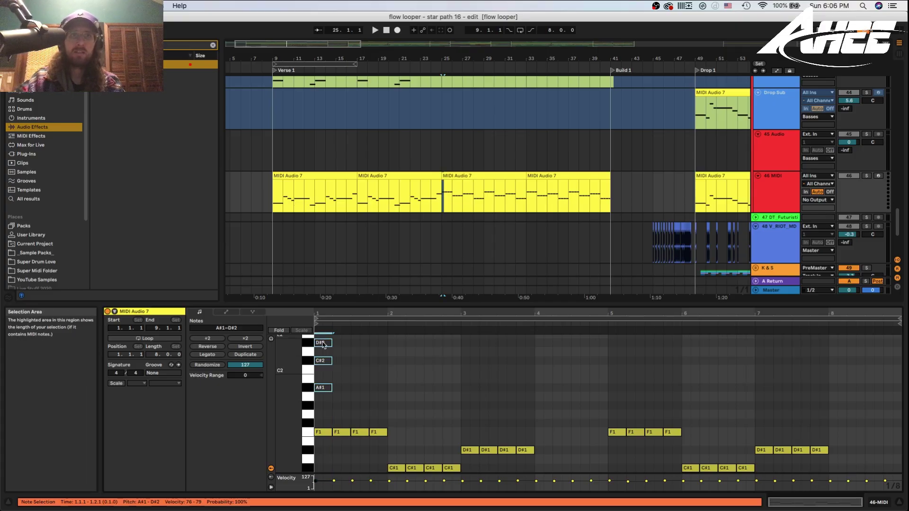
left_click_drag(290, 420, 274, 406)
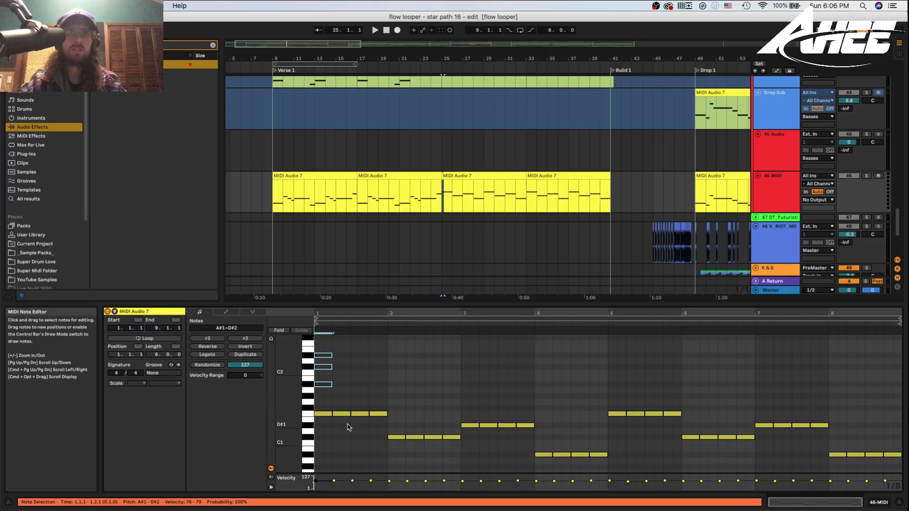
Open the Audio clip at bar 25 on the 21 Audio track, and audition it with the track soloed
scroll(454, 199, "up", 10)
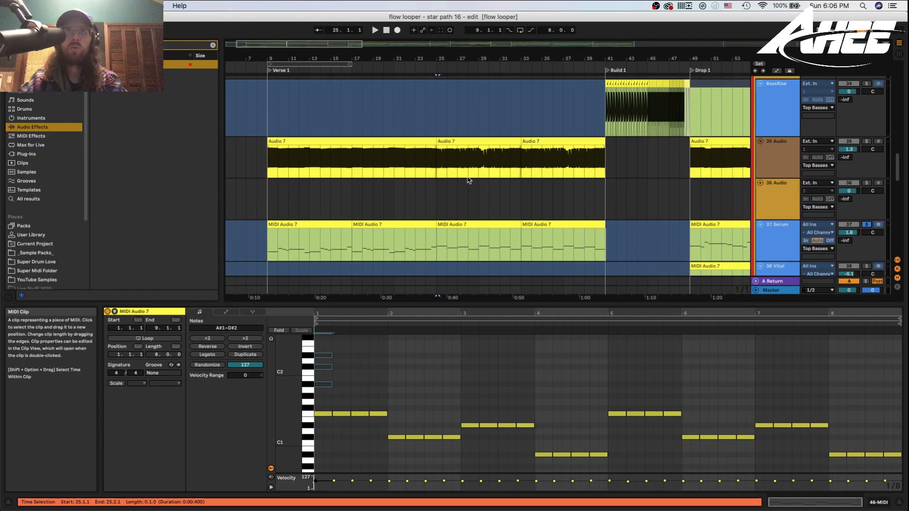
scroll(467, 177, "up", 15)
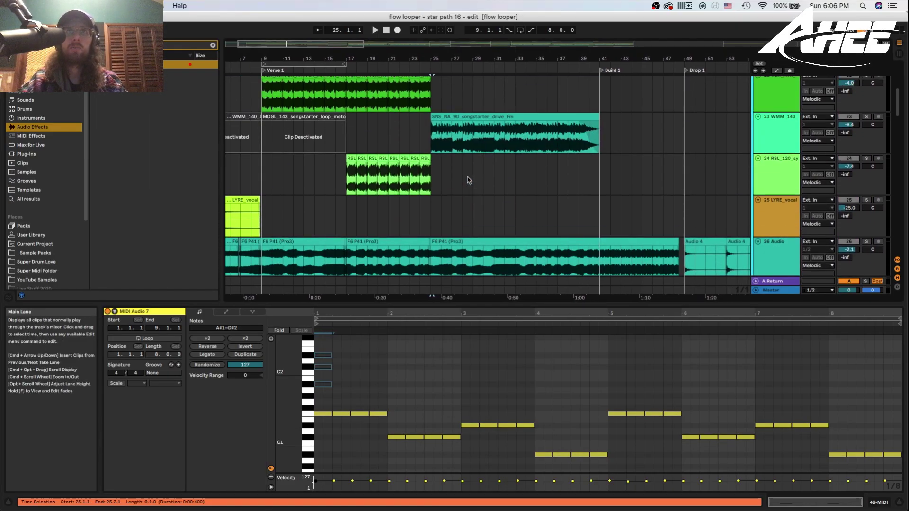
left_click(456, 148)
scroll(455, 147, "up", 5)
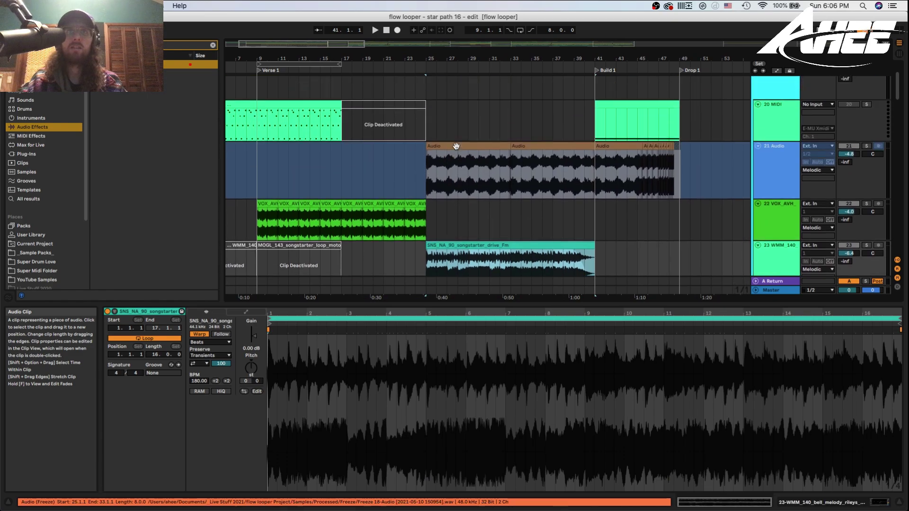
left_click(456, 146)
left_click(863, 141)
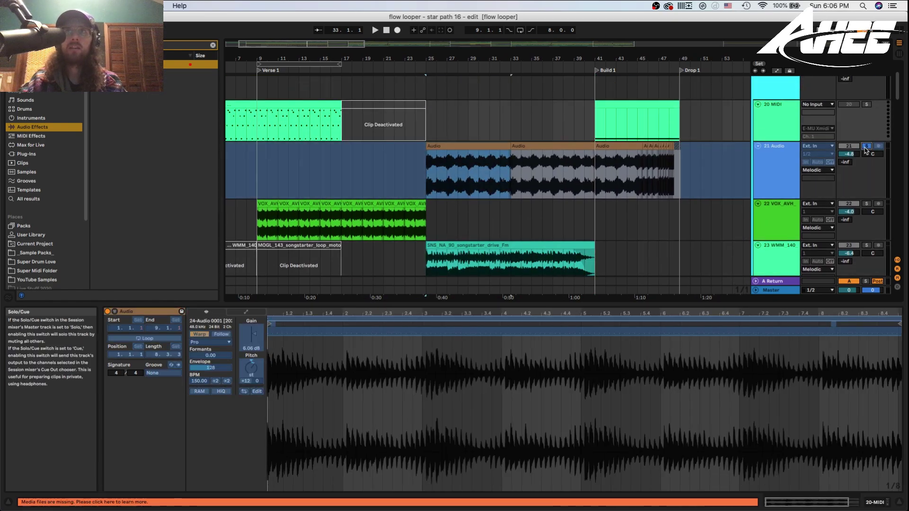
key("space")
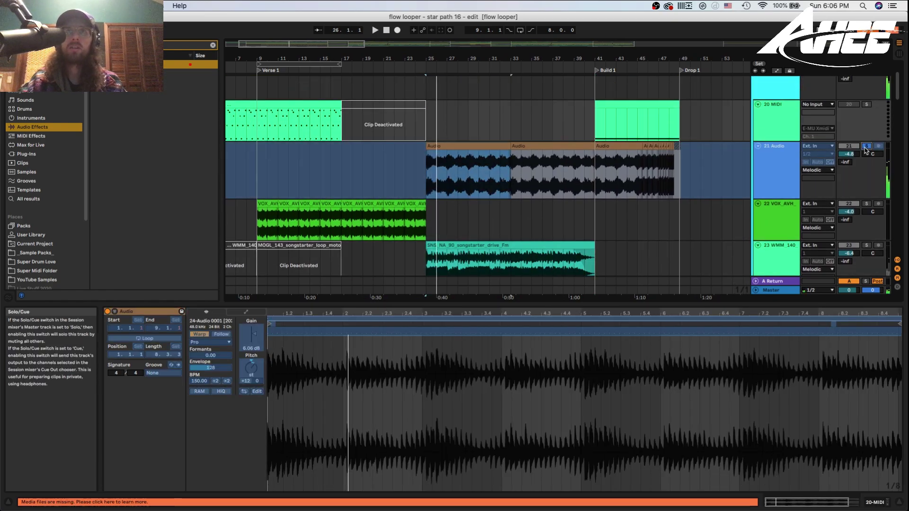
Solo the 26 Audio track and play it from bar 25, releasing the solo during playback to hear the full mix
scroll(865, 151, "down", 5)
left_click(869, 181)
key("space")
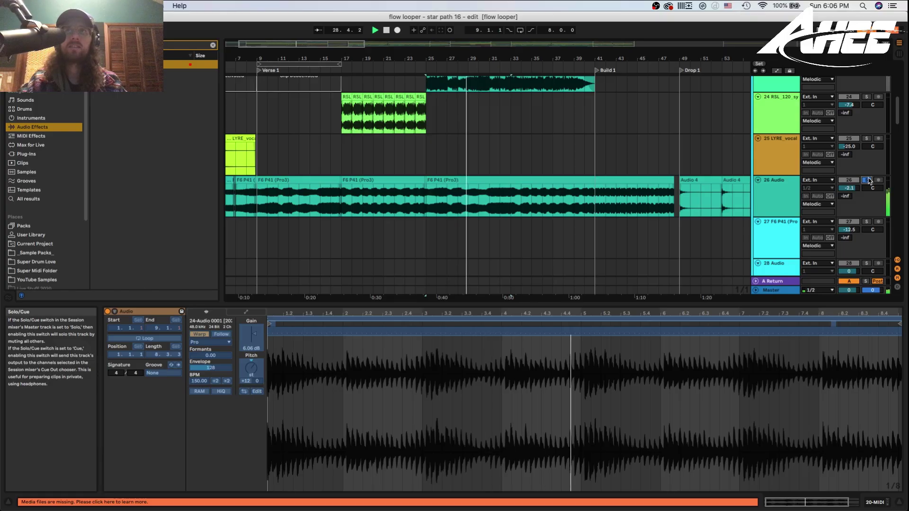
left_click(867, 180)
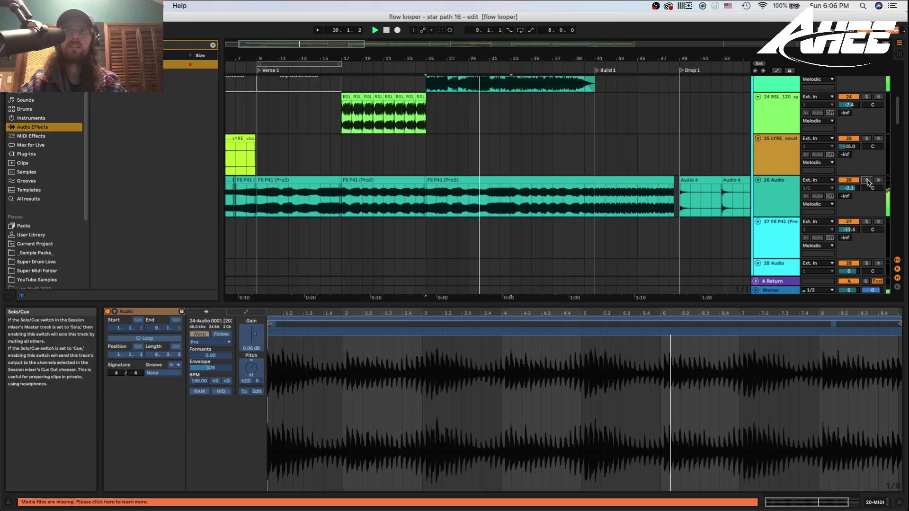
scroll(528, 185, "down", 15)
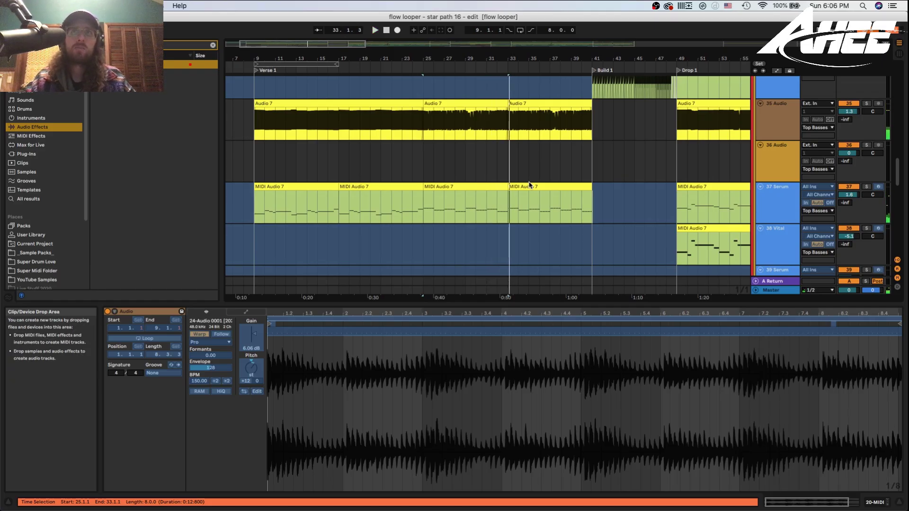
Open the 37 Serum MIDI clip at bar 25 of Verse 1 and examine its bass notes
scroll(529, 185, "down", 1)
left_click(506, 177)
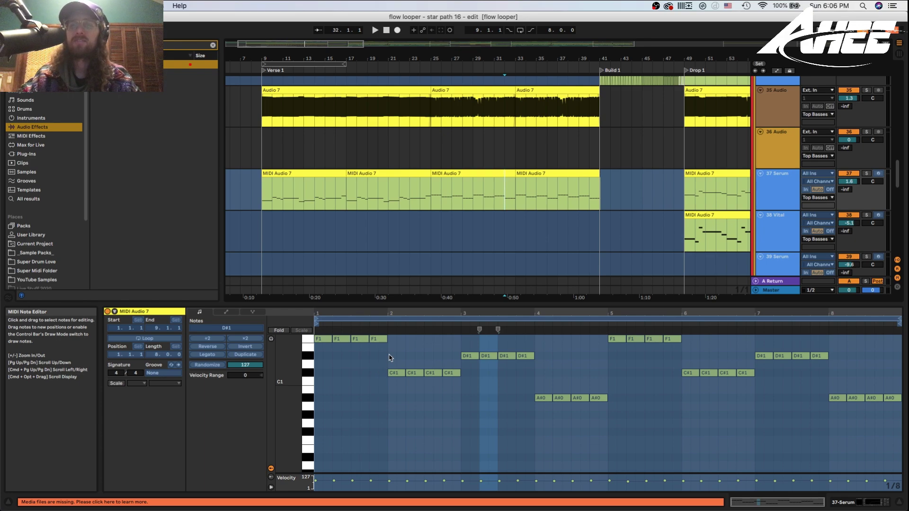
scroll(571, 215, "right", 1)
scroll(571, 215, "up", 1)
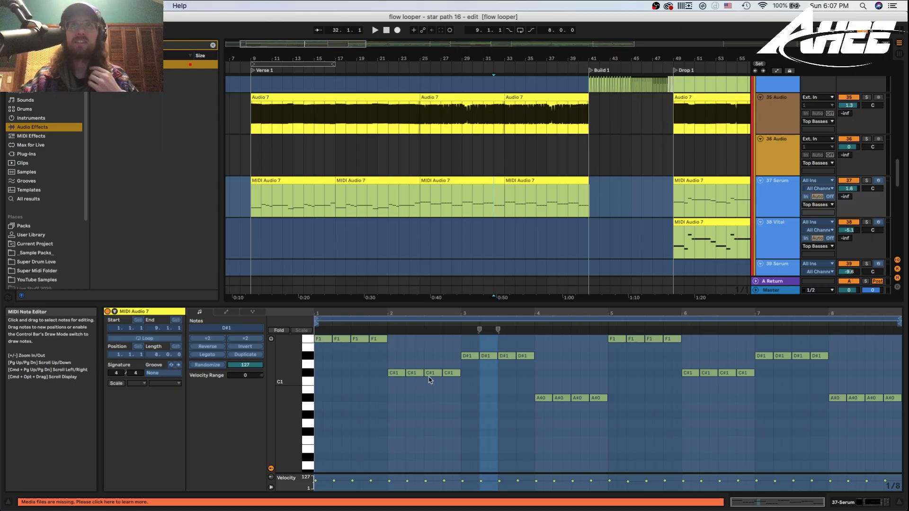
Play the end of Verse 1 from bar 37, and set the insert mark at bar 41 where Build 1 starts
left_click(545, 152)
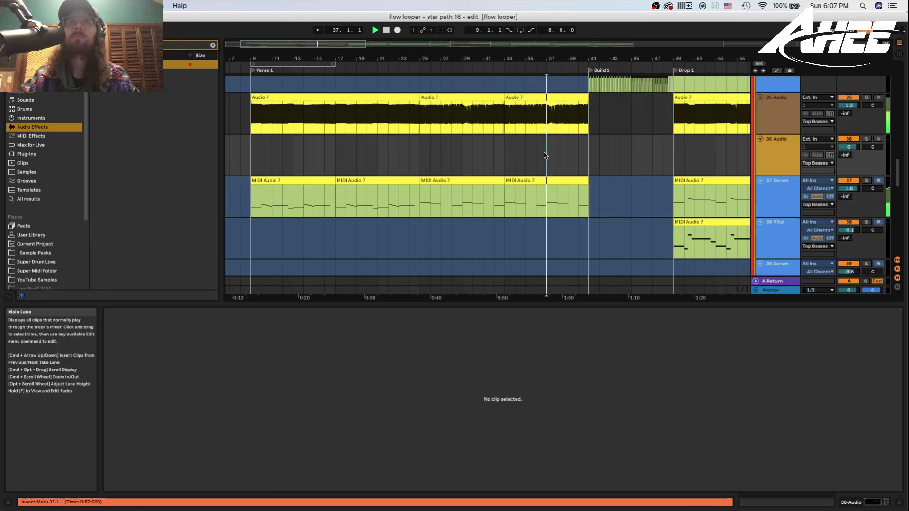
scroll(545, 154, "up", 3)
left_click(547, 117)
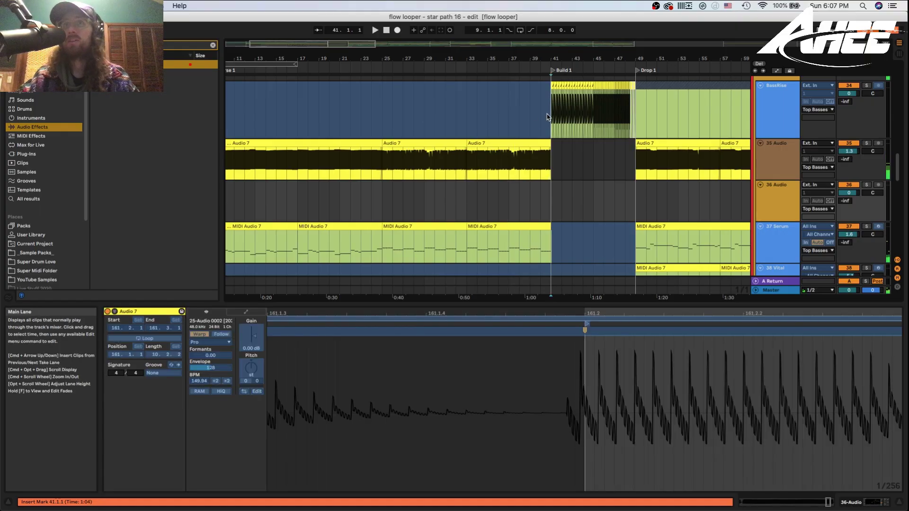
scroll(548, 117, "up", 3)
scroll(547, 118, "up", 3)
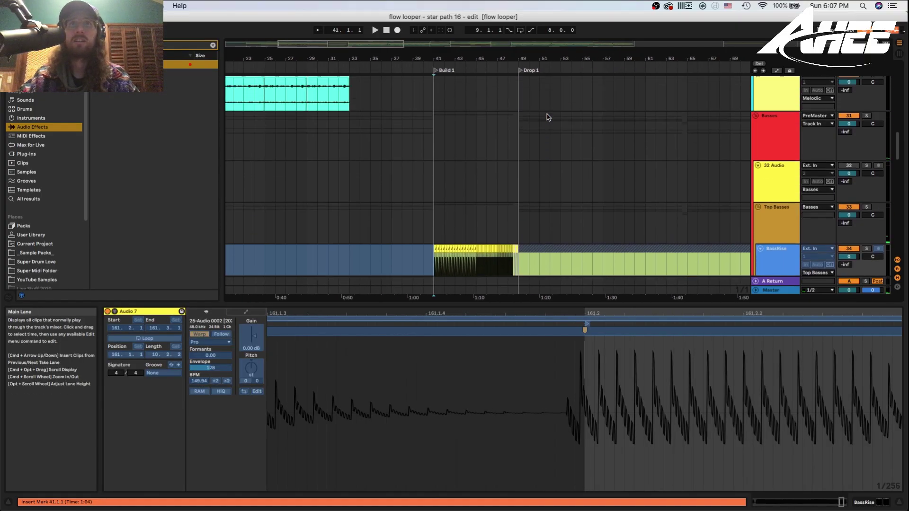
Play from bar 40 into Build 1 and examine the bass, pad and melodic tracks active in the build
left_click(422, 136)
key("space")
scroll(445, 151, "down", 5)
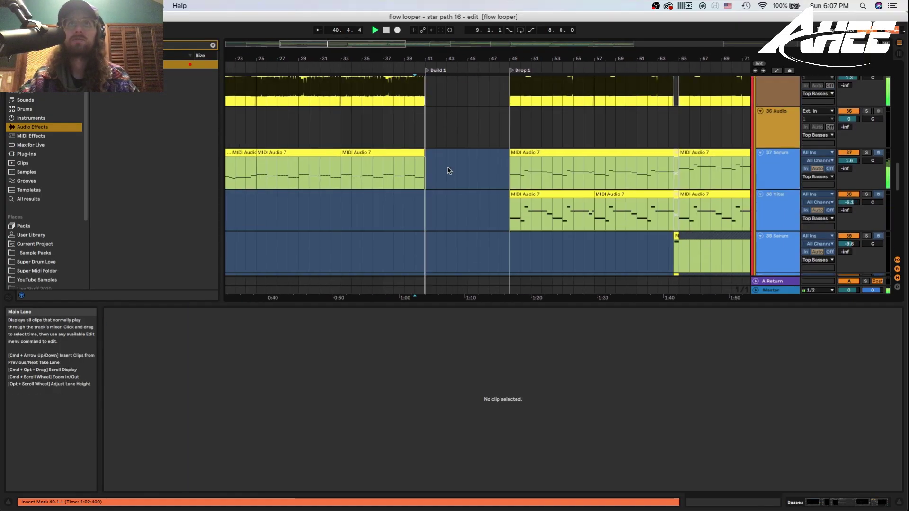
scroll(449, 171, "up", 5)
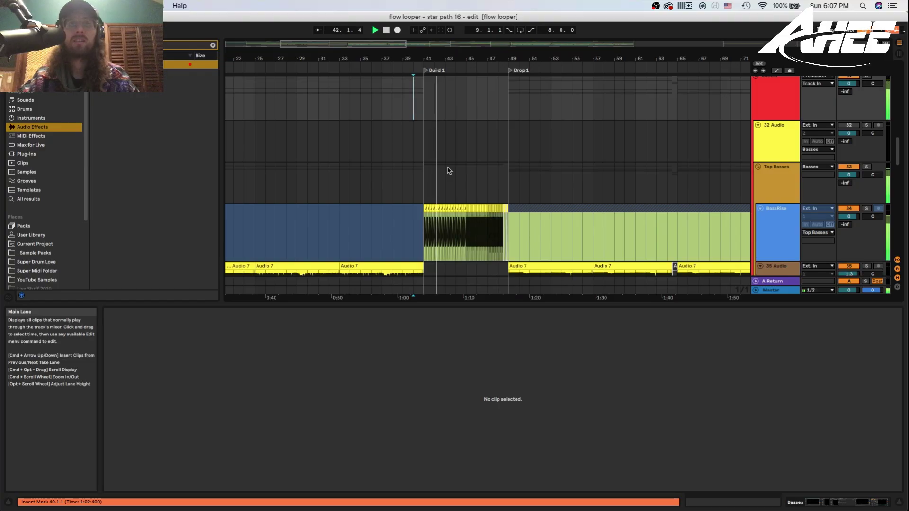
scroll(448, 169, "up", 8)
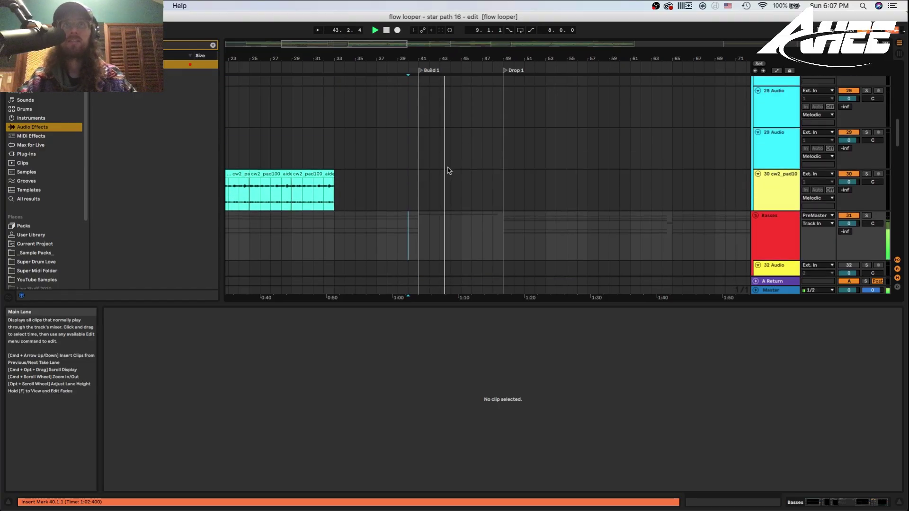
scroll(447, 170, "up", 1)
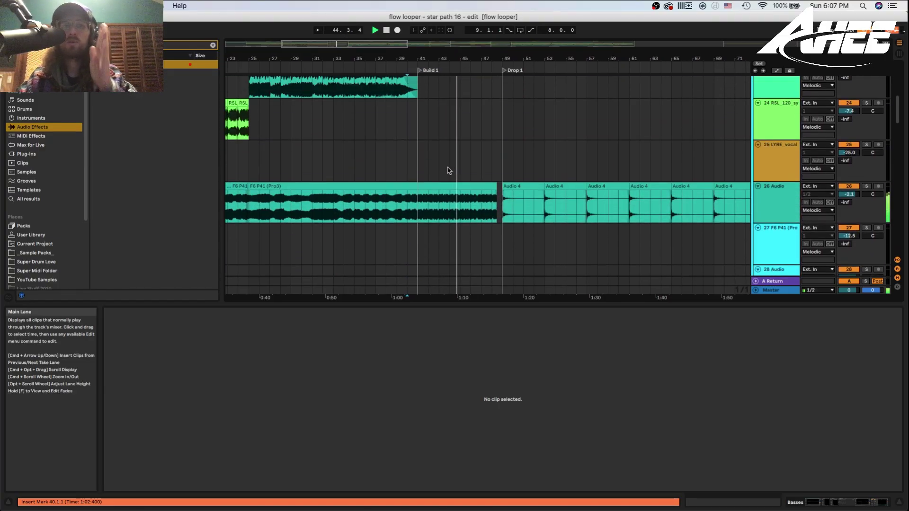
scroll(449, 170, "up", 5)
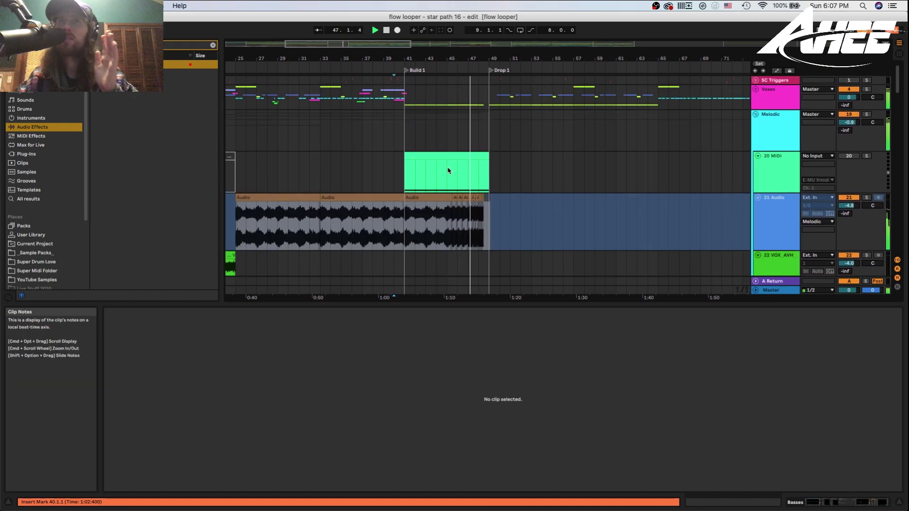
scroll(445, 172, "down", 1)
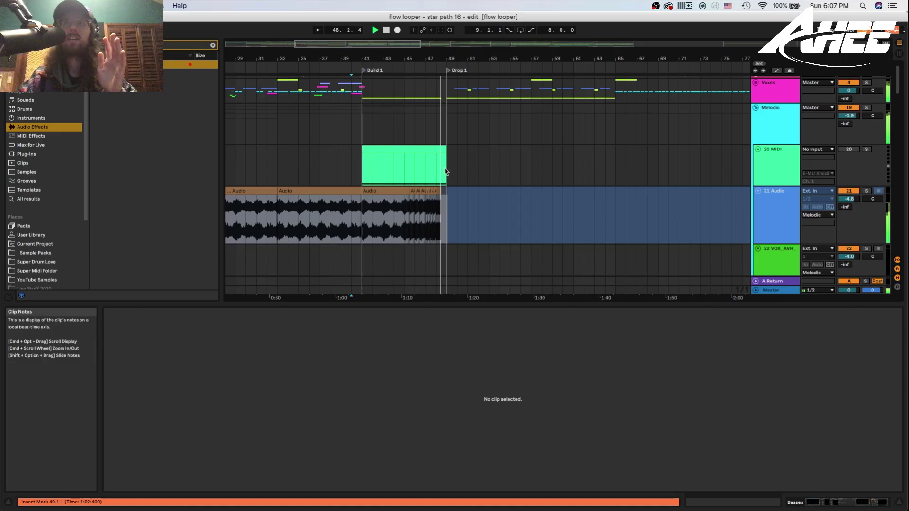
Fold the Melodic group and examine the Serum and Vital bass tracks while Drop 1 plays
left_click(756, 110)
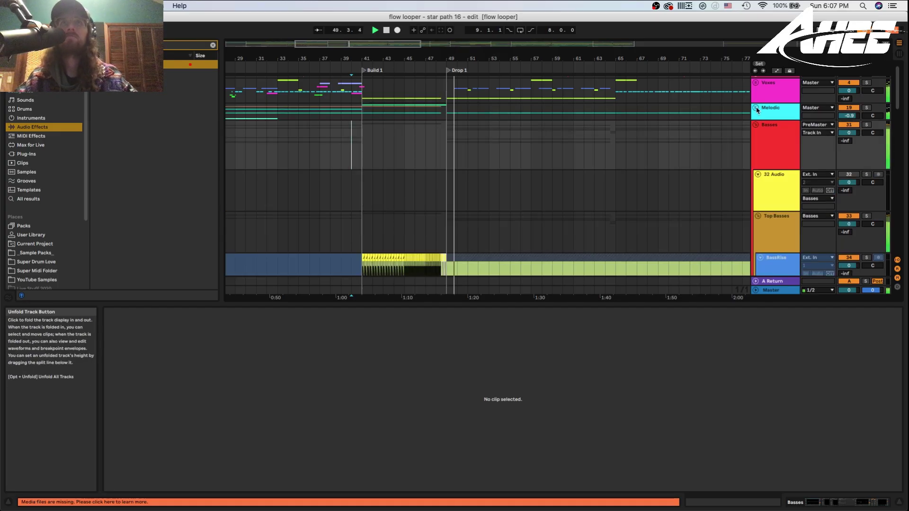
scroll(482, 173, "down", 10)
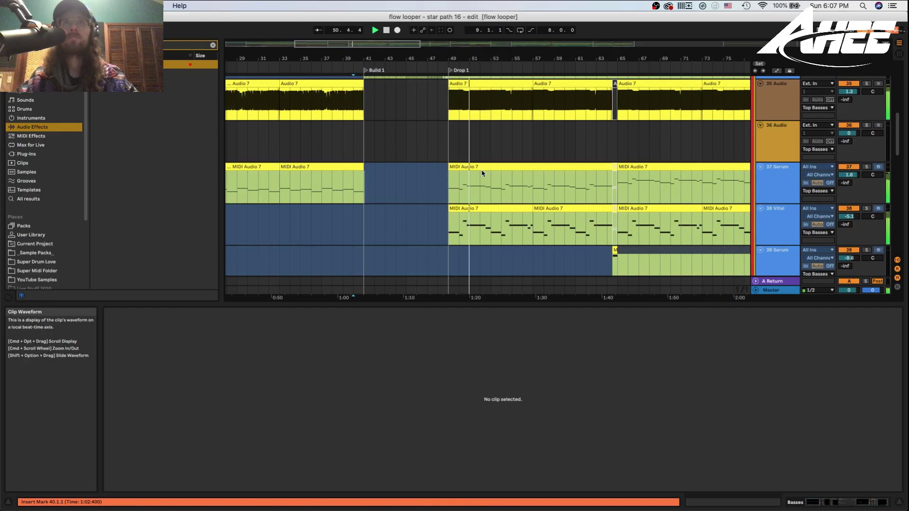
scroll(482, 174, "up", 3)
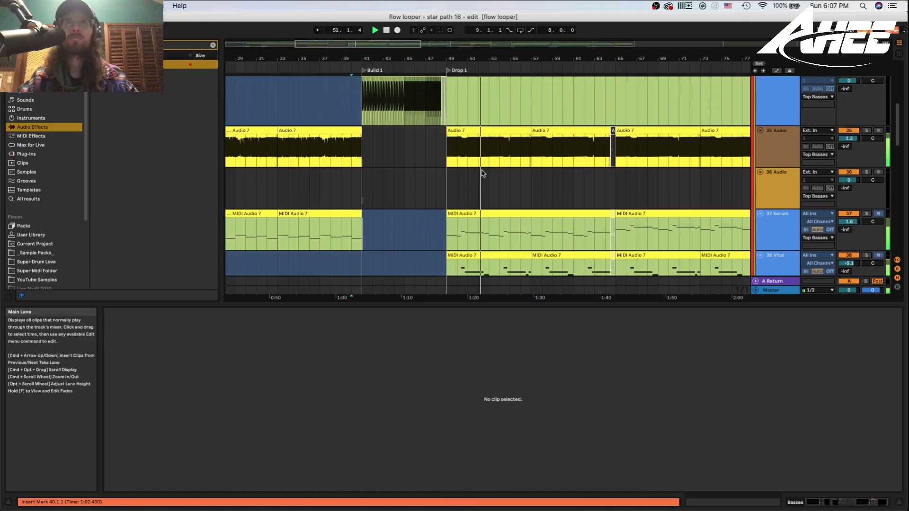
scroll(482, 173, "down", 5)
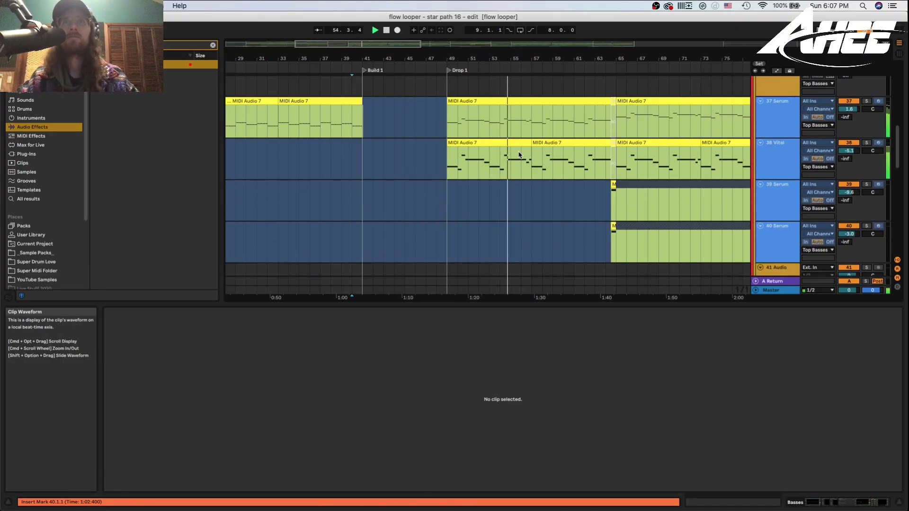
Open the first 38 Vital clip at bar 49 of Drop 1 and stop playback
left_click_drag(526, 57, 525, 103)
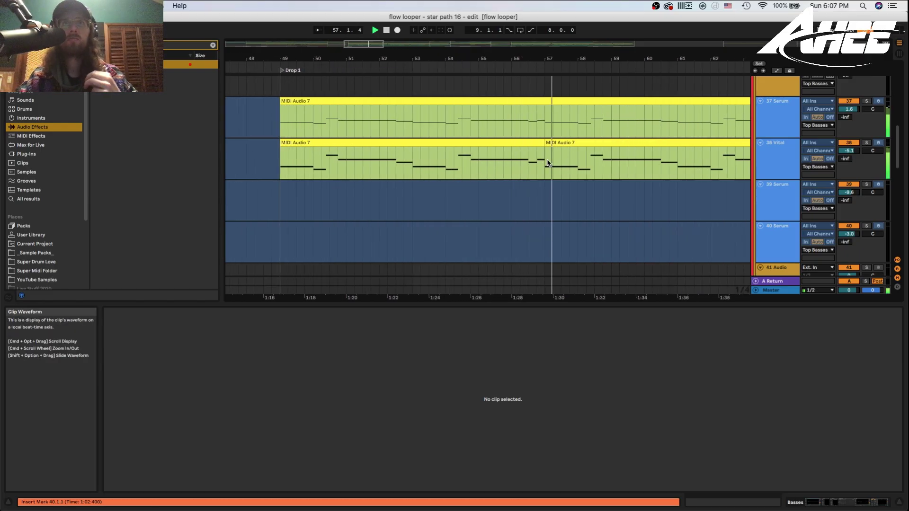
left_click(380, 142)
key("space")
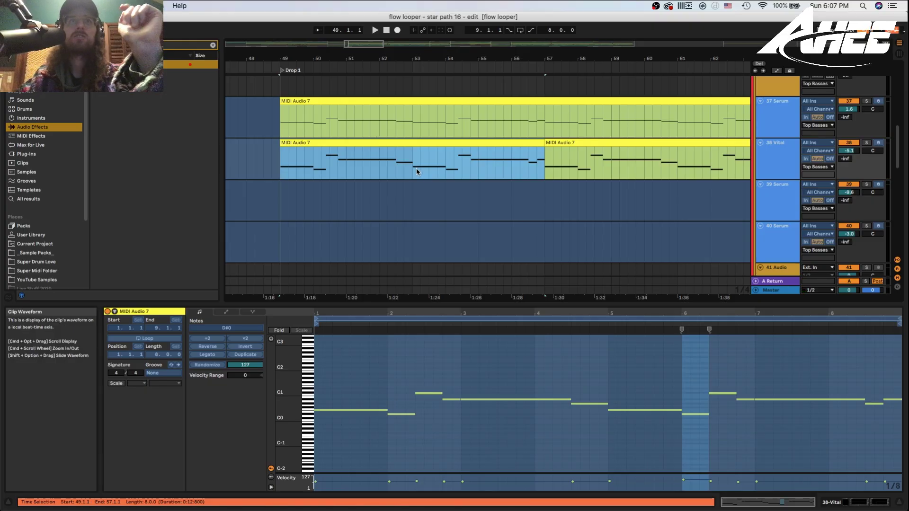
Try duplicating bars 49 to 53 of the 38 Vital part over the following four bars, undoing it each time
left_click_drag(412, 170, 283, 166)
key("super+d")
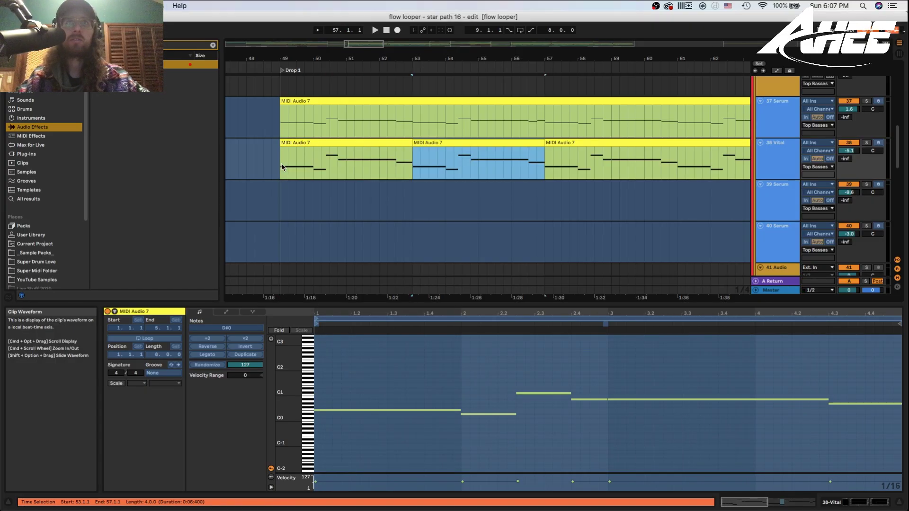
key("super+z")
key("super+d")
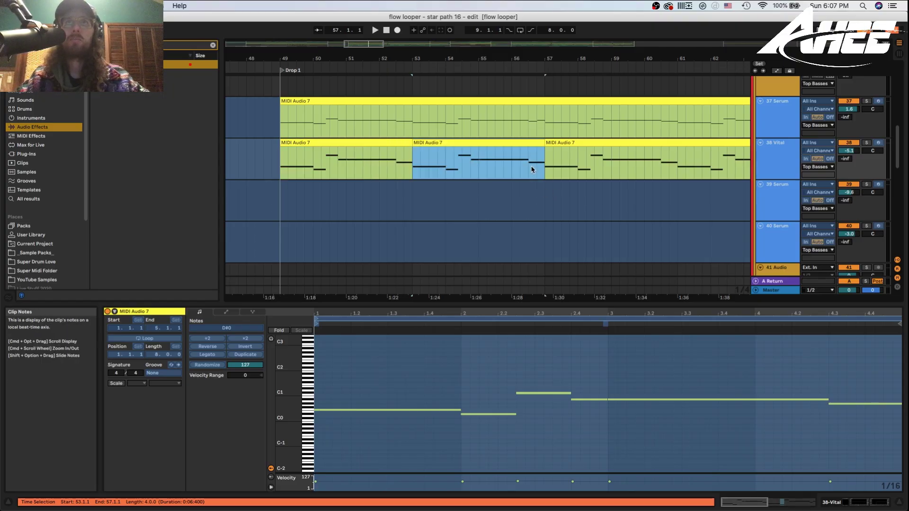
key("super+z")
Compare the last two beats of the first two 38 Vital clips, opening the deactivated section at 64.3
left_click(536, 170)
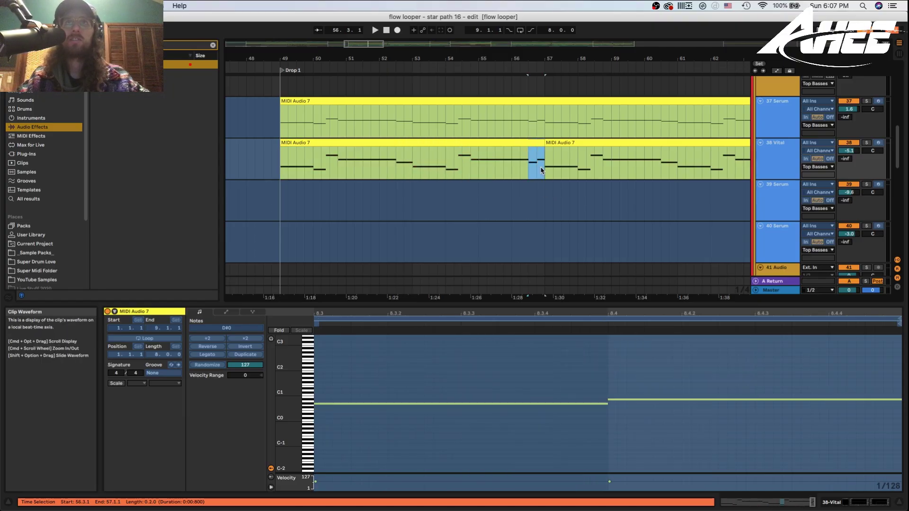
left_click(532, 141)
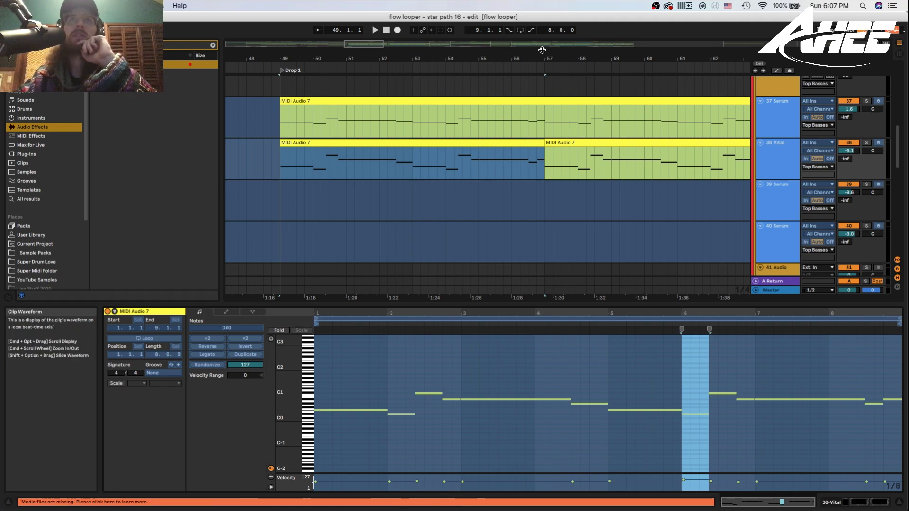
left_click_drag(540, 59, 433, 39)
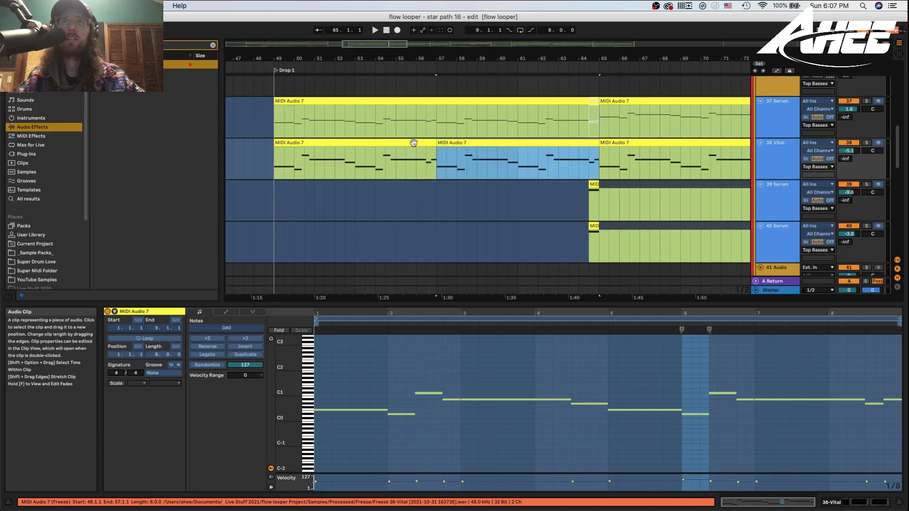
left_click(594, 166)
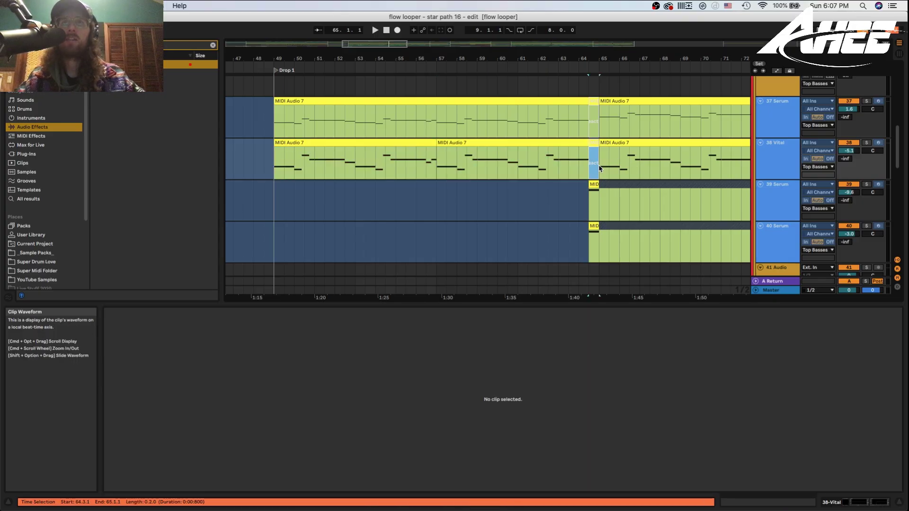
left_click(594, 167)
Solo the 39 Serum and 40 Serum tracks in turn, auditioning each from 64.3, and release the solo
left_click(868, 186)
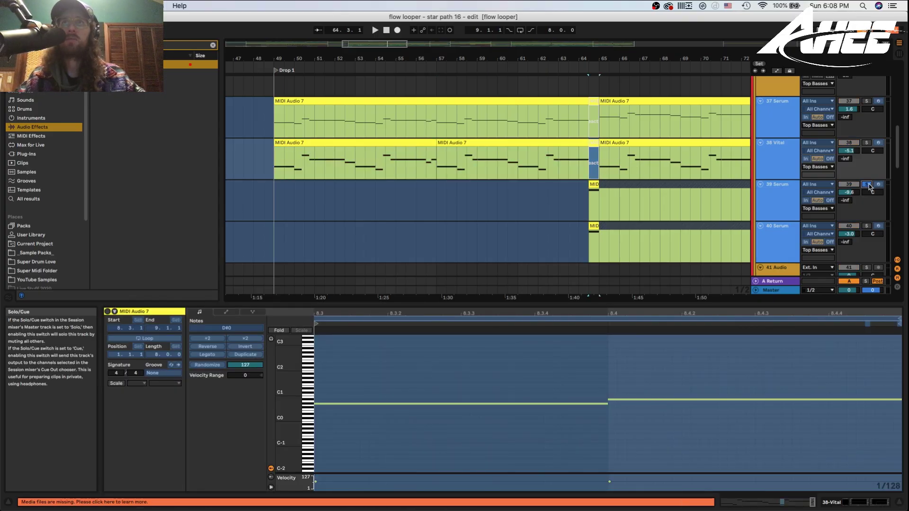
key("space")
key("space")
left_click(867, 223)
key("space")
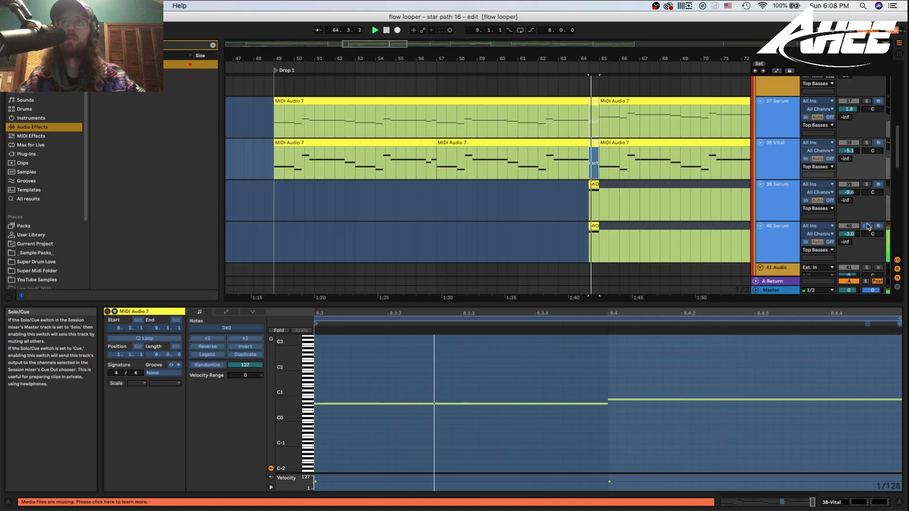
key("space")
left_click(867, 224)
Play the full mix from bar 64 to hear the transition into bar 65
left_click(578, 196)
key("space")
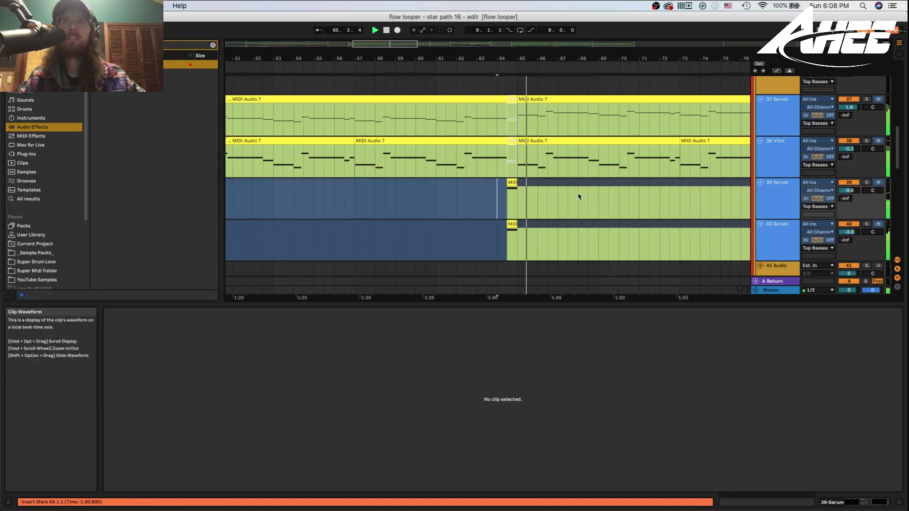
key("space")
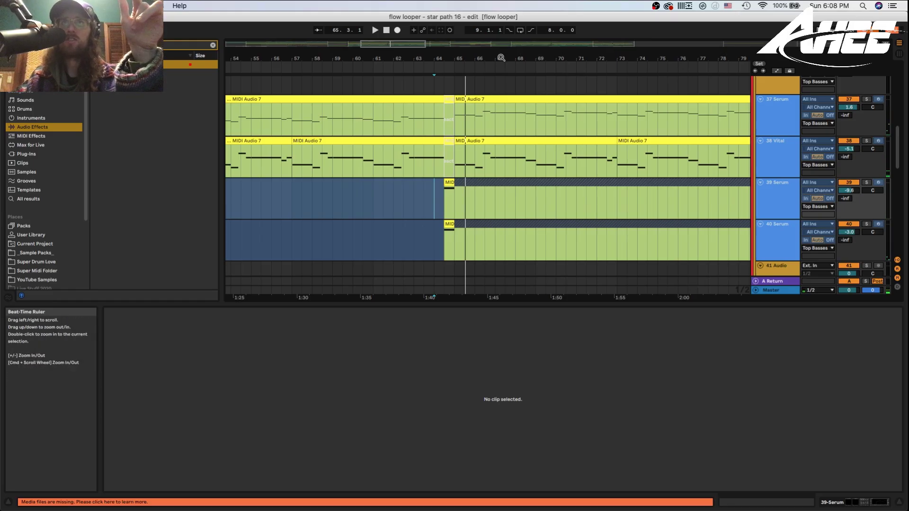
Examine the Drop Sub and 46 MIDI clips across Drop 1, including the gap before bar 65
left_click_drag(501, 58, 388, 2)
scroll(390, 151, "down", 6)
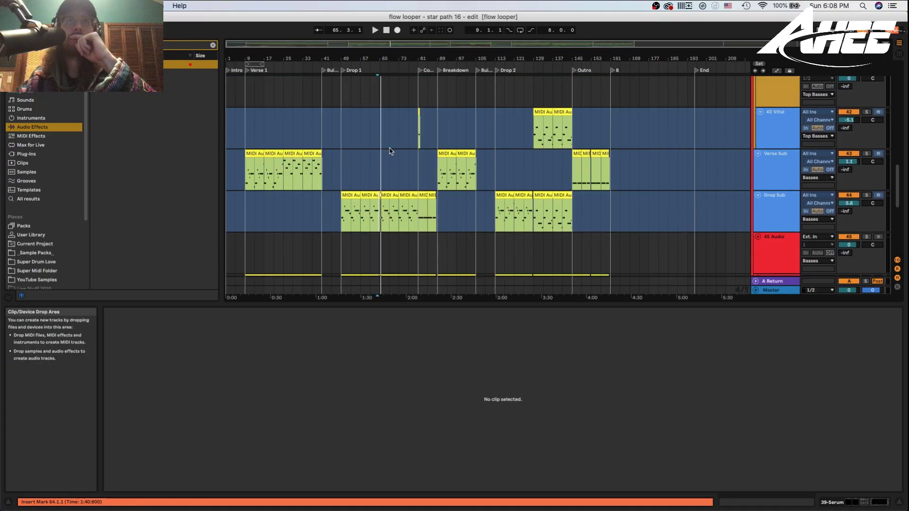
left_click_drag(386, 60, 418, 55)
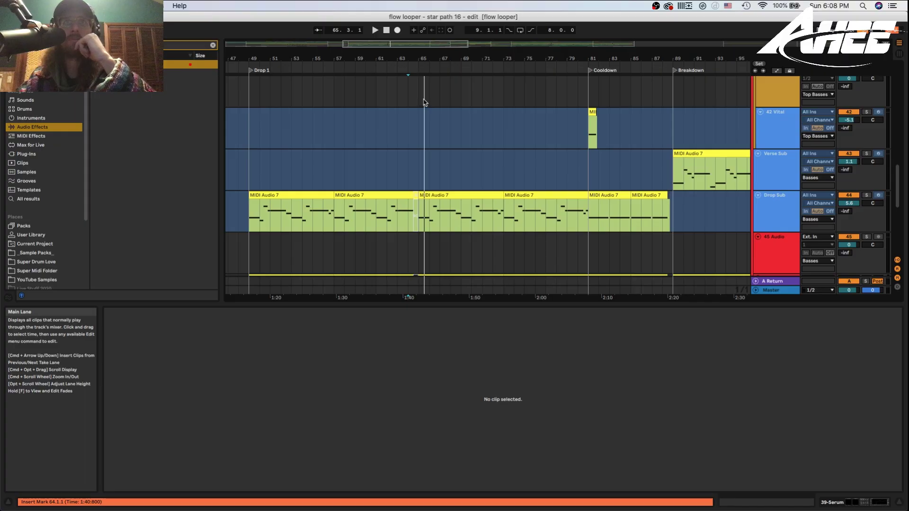
scroll(436, 142, "down", 5)
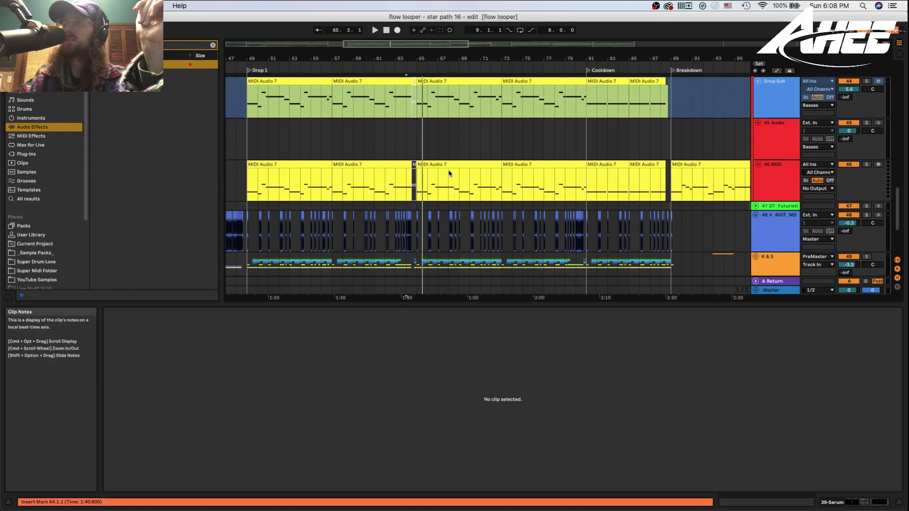
scroll(449, 173, "up", 1)
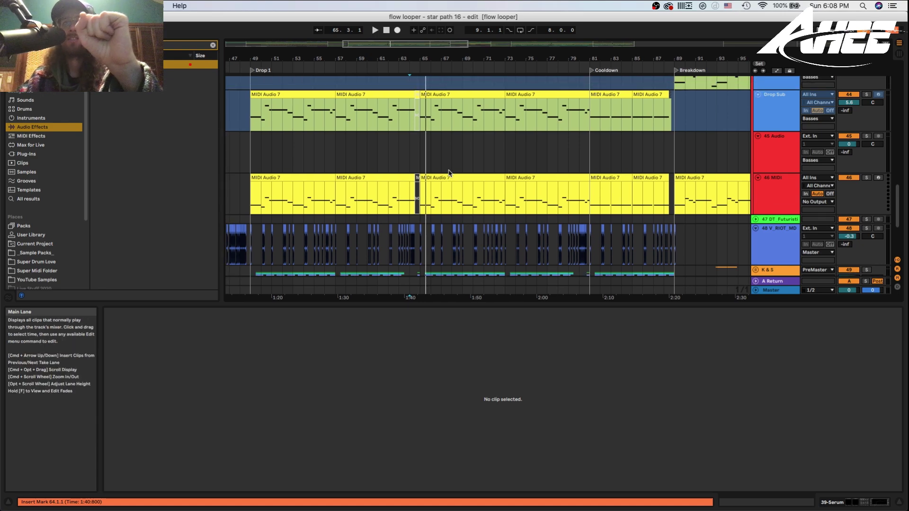
Revisit the Verse 1 arpeggio on the 20 MIDI track, opening its clip with bars 9 to 17 selected
left_click(419, 153)
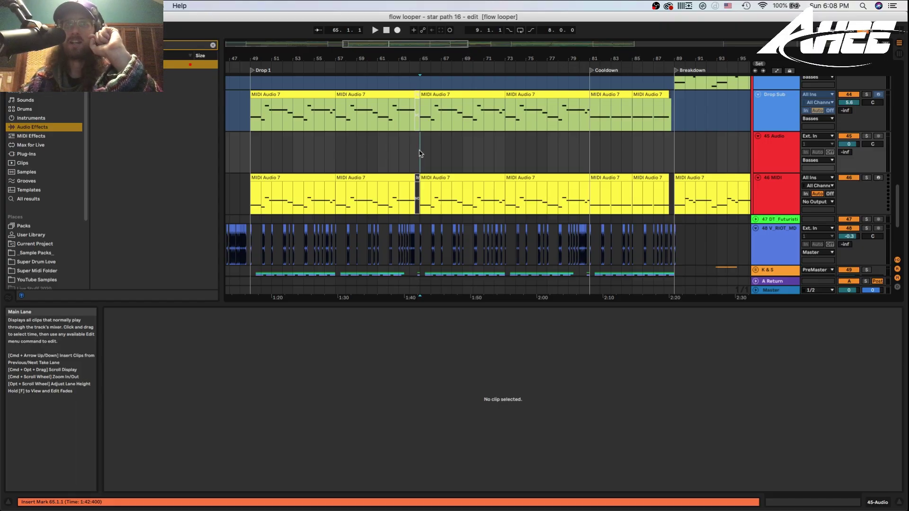
scroll(419, 153, "up", 12)
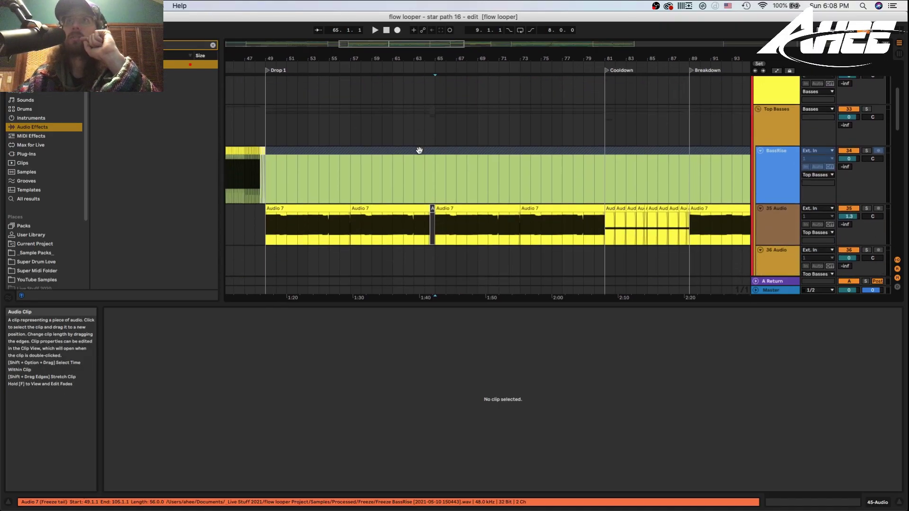
scroll(419, 150, "up", 10)
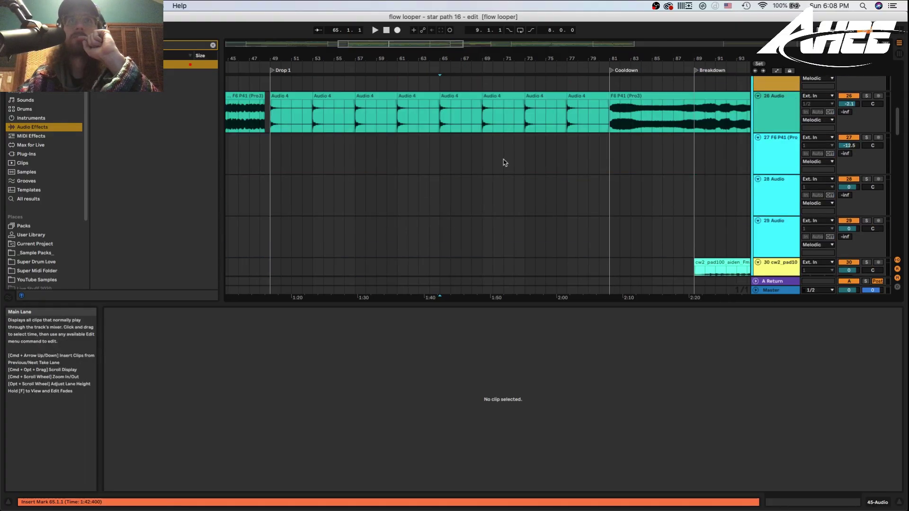
scroll(505, 163, "left", 15)
scroll(504, 162, "up", 3)
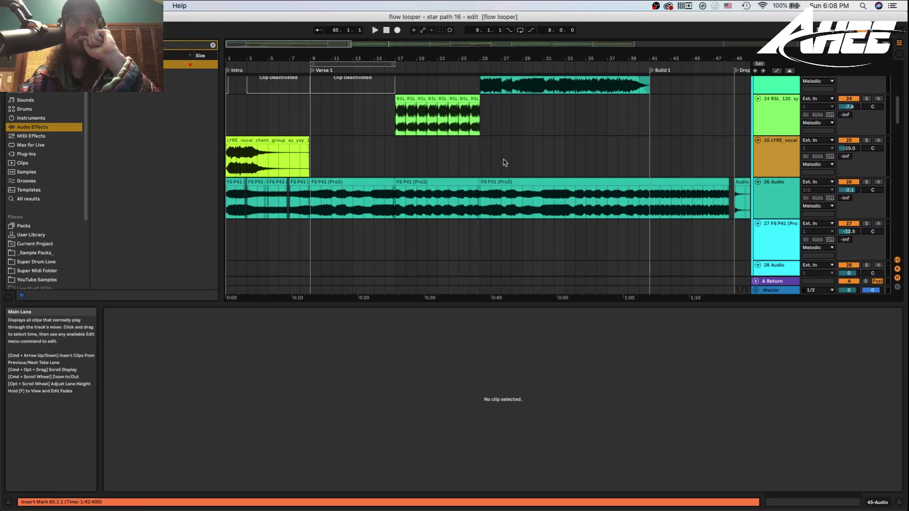
scroll(505, 163, "up", 6)
left_click_drag(310, 128, 394, 128)
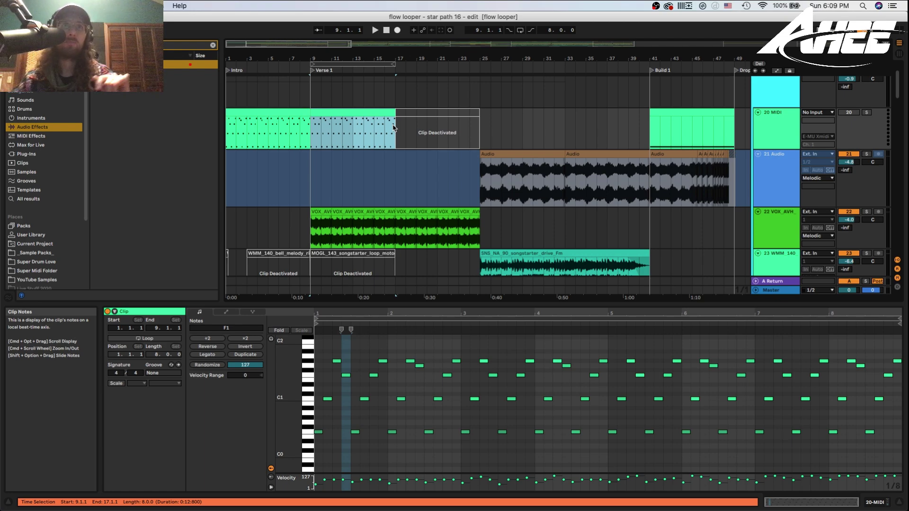
Survey the melodic and bass tracks across Build 2 and Drop 2, placing the insert marker at bar 105
scroll(393, 127, "right", 15)
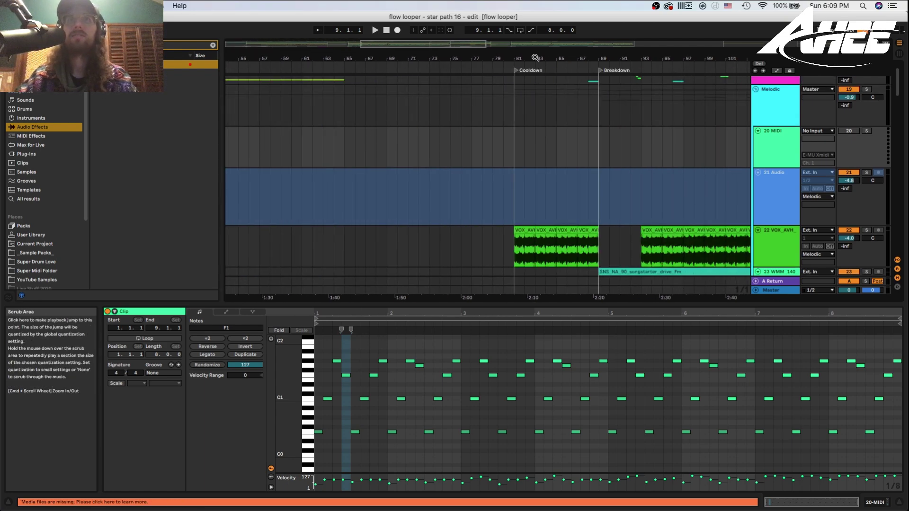
left_click_drag(438, 58, 439, 22)
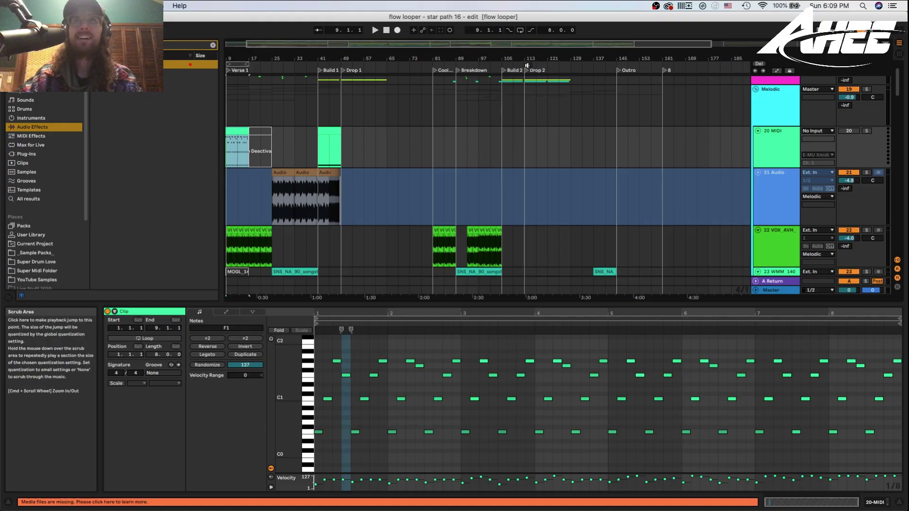
left_click_drag(528, 59, 527, 104)
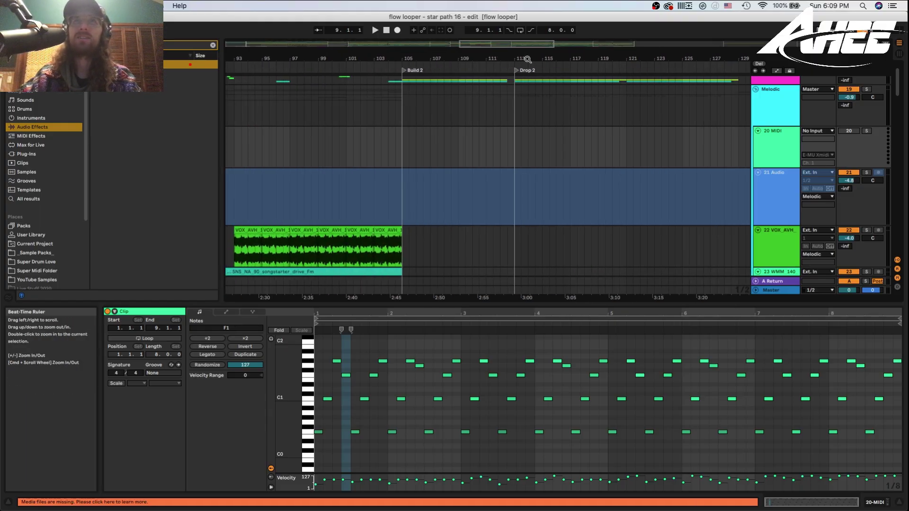
left_click_drag(528, 59, 485, 59)
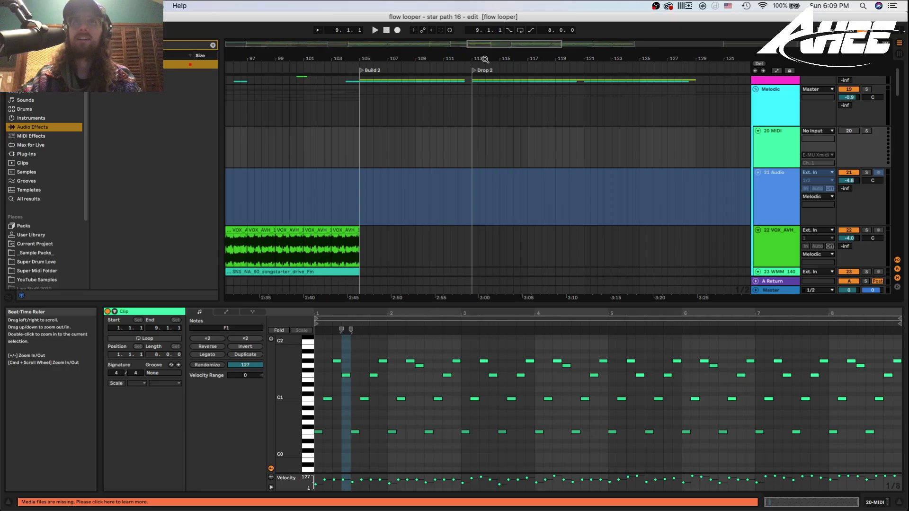
left_click(358, 115)
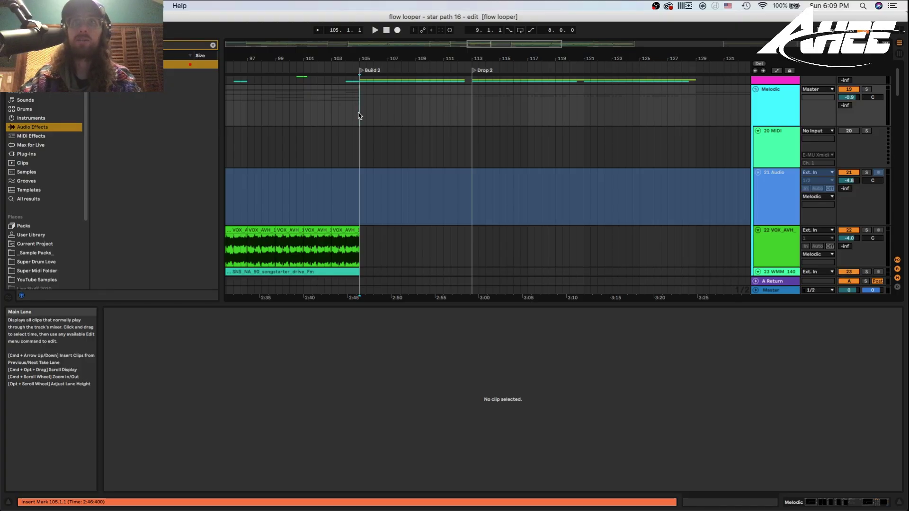
scroll(413, 160, "down", 6)
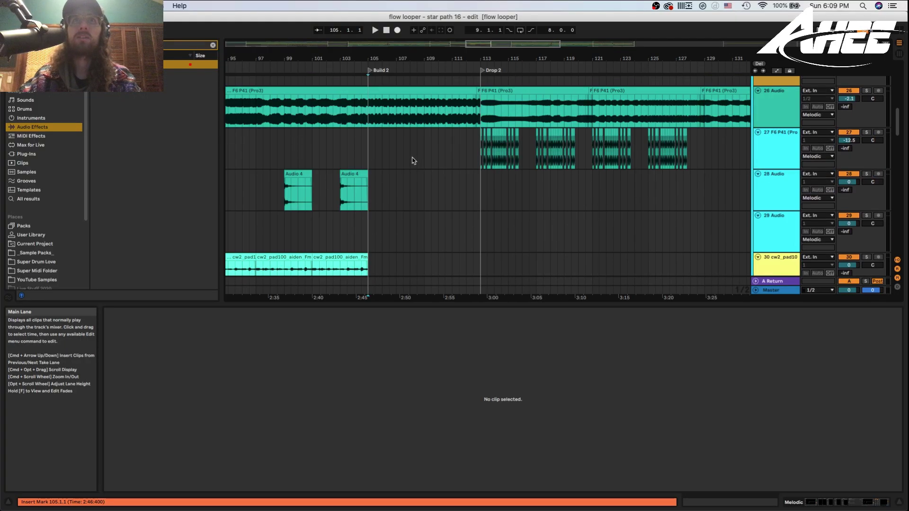
scroll(413, 161, "up", 7)
scroll(376, 130, "down", 5)
scroll(375, 130, "right", 2)
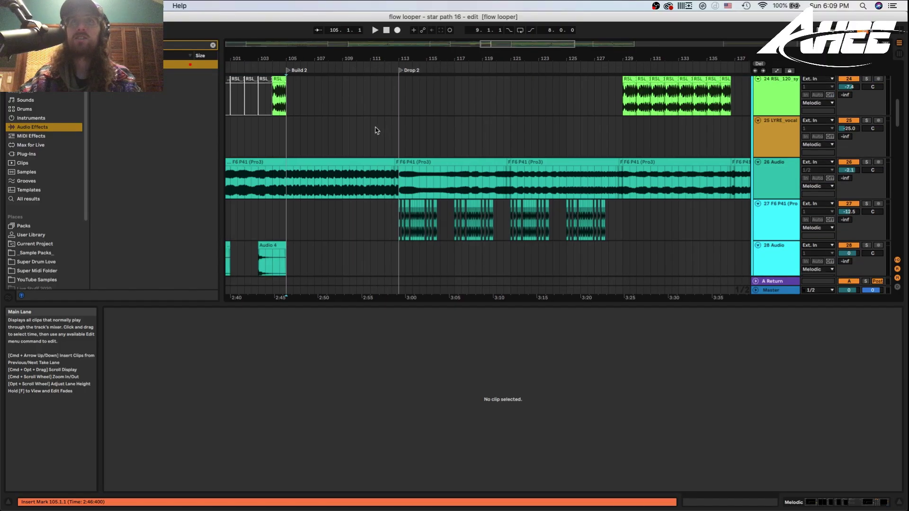
scroll(375, 130, "down", 10)
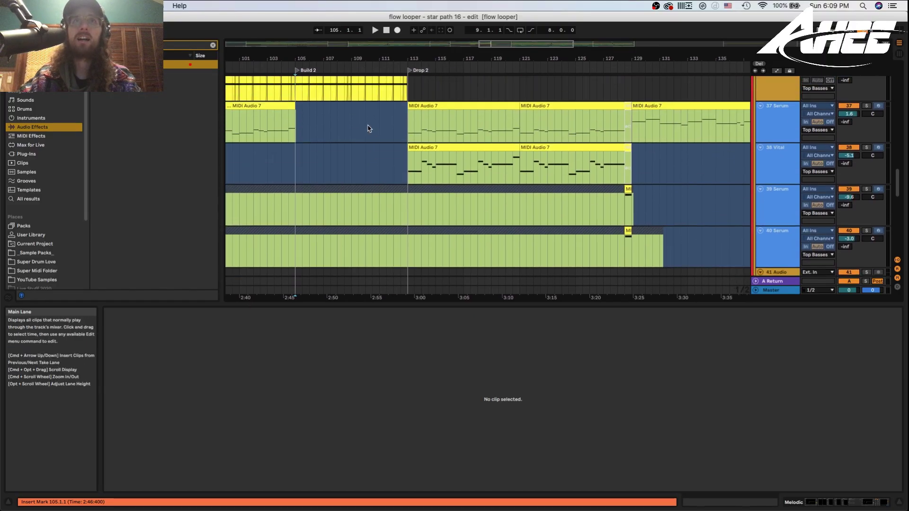
Play the full mix from bar 108 and again from 111.3 into Drop 2, following the sub and top bass clips
left_click(337, 123)
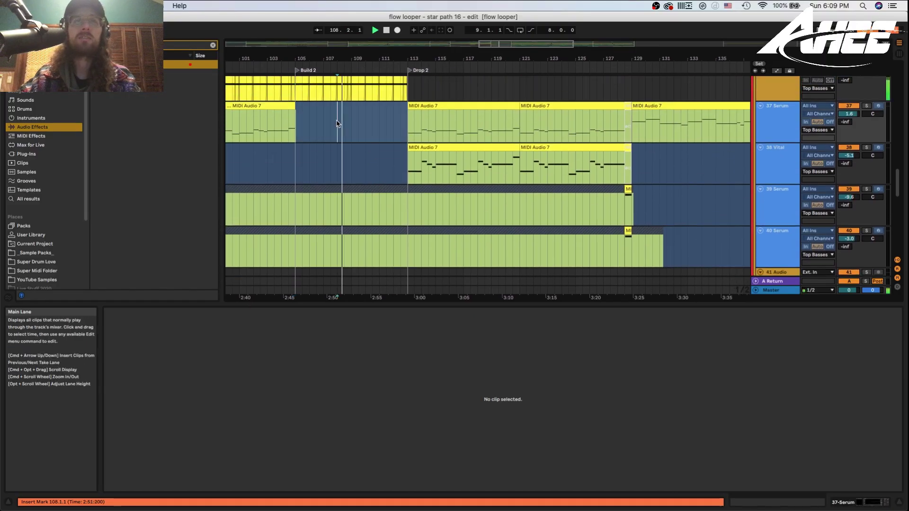
scroll(422, 178, "down", 5)
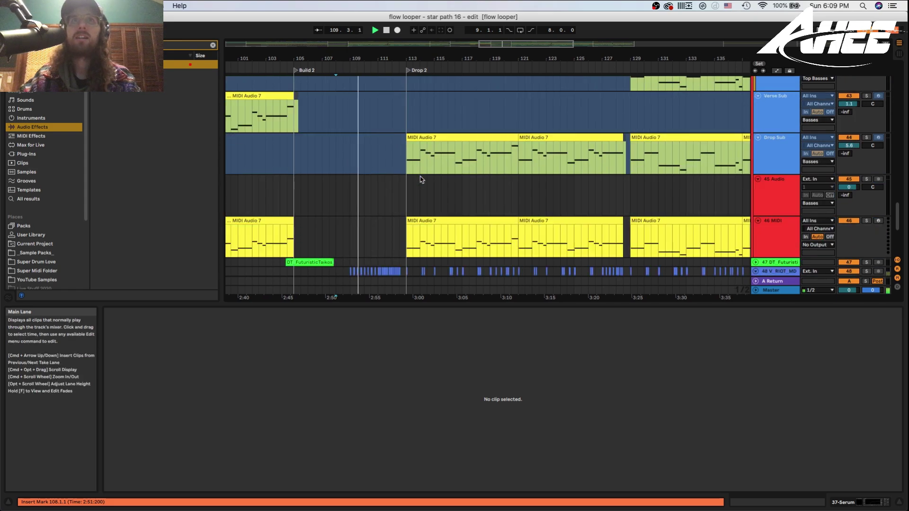
left_click(385, 152)
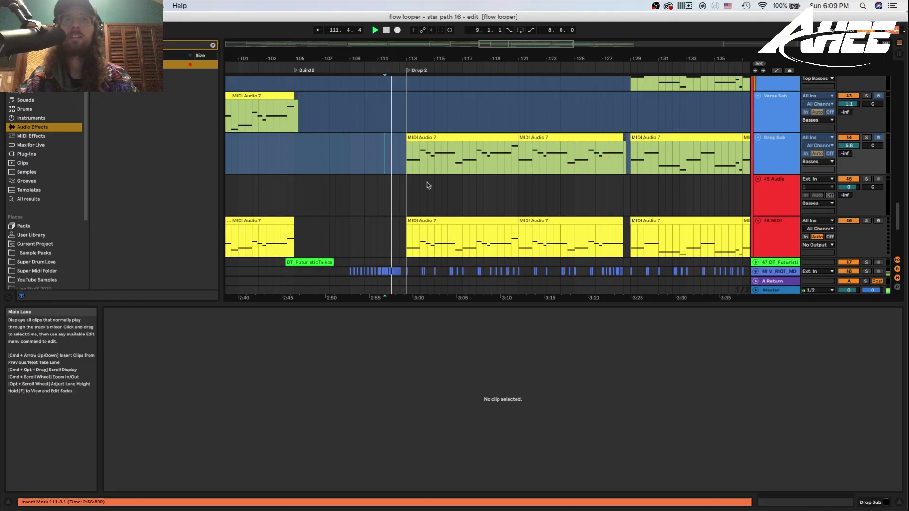
scroll(426, 186, "up", 10)
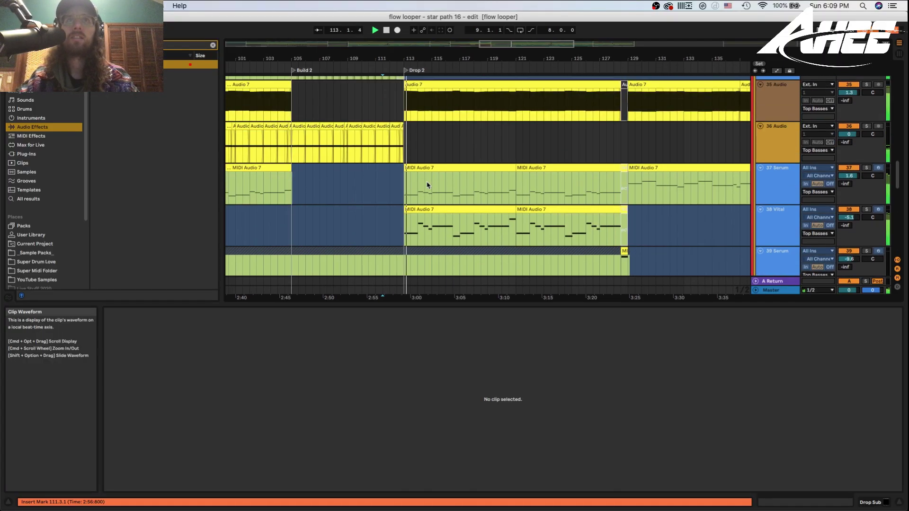
scroll(427, 185, "up", 1)
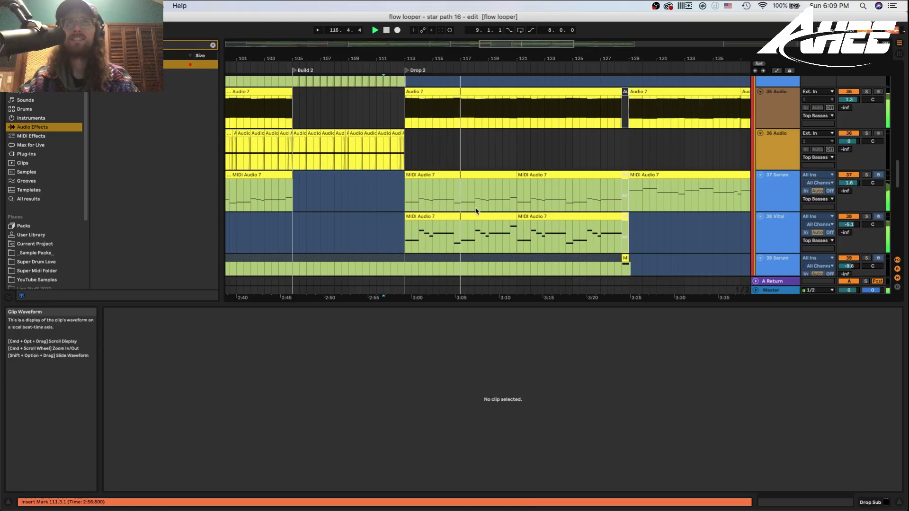
scroll(477, 211, "up", 5)
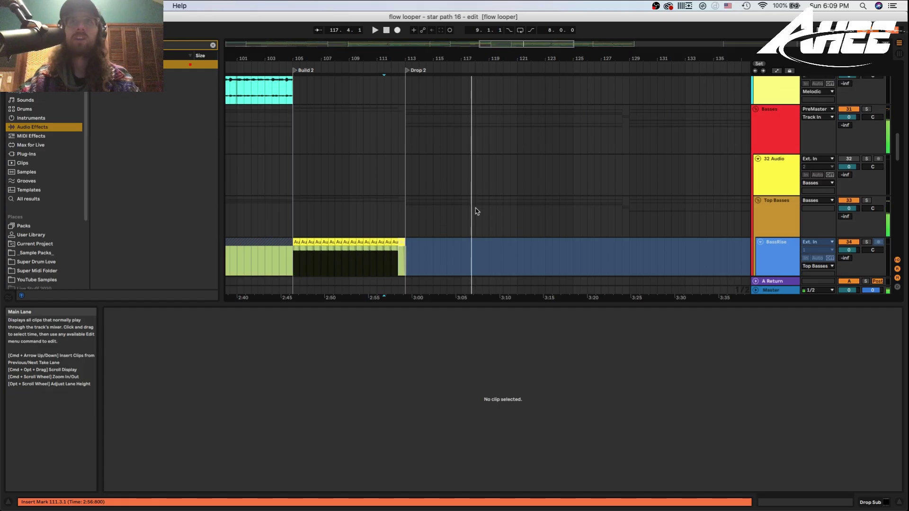
Solo the 26 Audio track and audition its first Drop 2 F6 P41 (Pro3) clip from bar 113
scroll(473, 213, "up", 8)
left_click(461, 220)
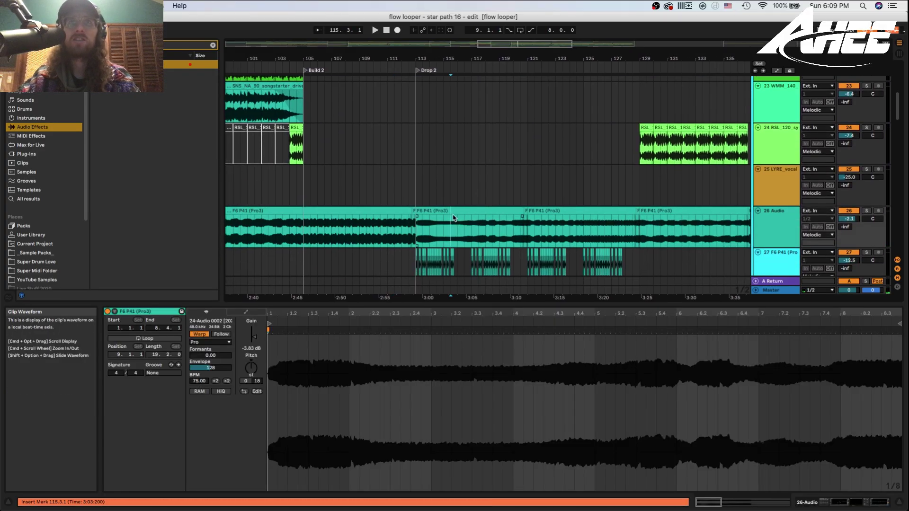
key("space")
left_click(867, 211)
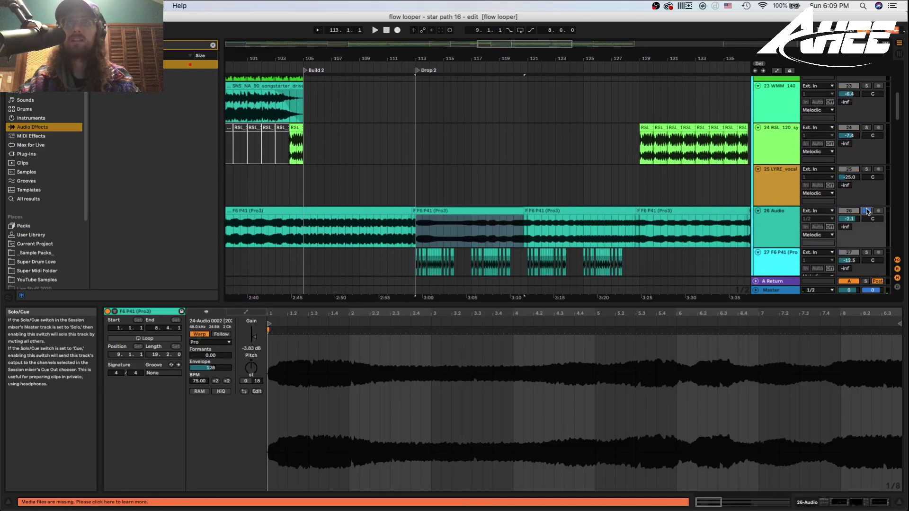
key("space")
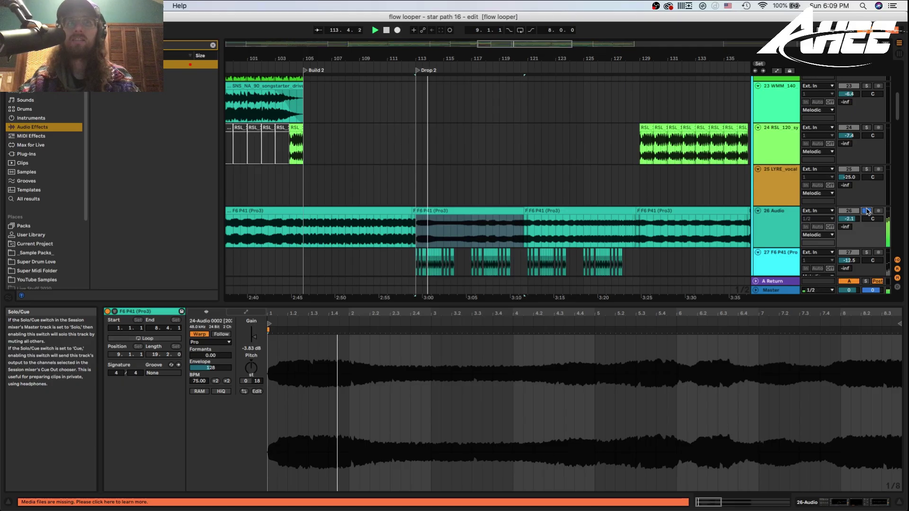
Try doubling the Drop 2 F6 P41 (Pro3) clip's tempo to 150 BPM, restore 75 BPM and its full length, and replay it
left_click(226, 382)
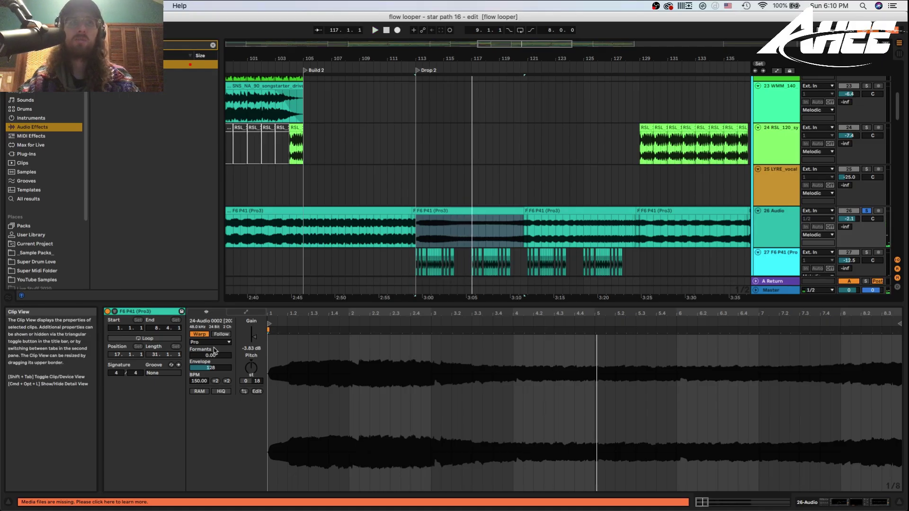
left_click(216, 381)
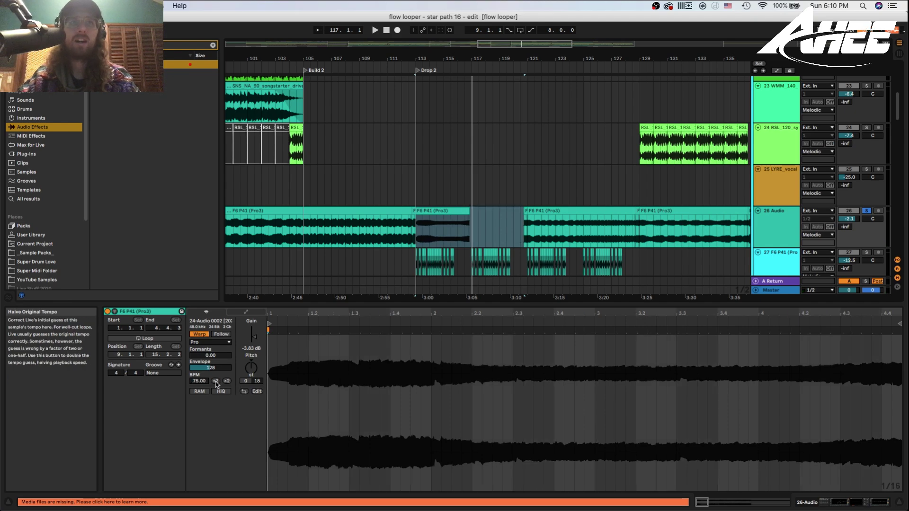
left_click(417, 196)
key("space")
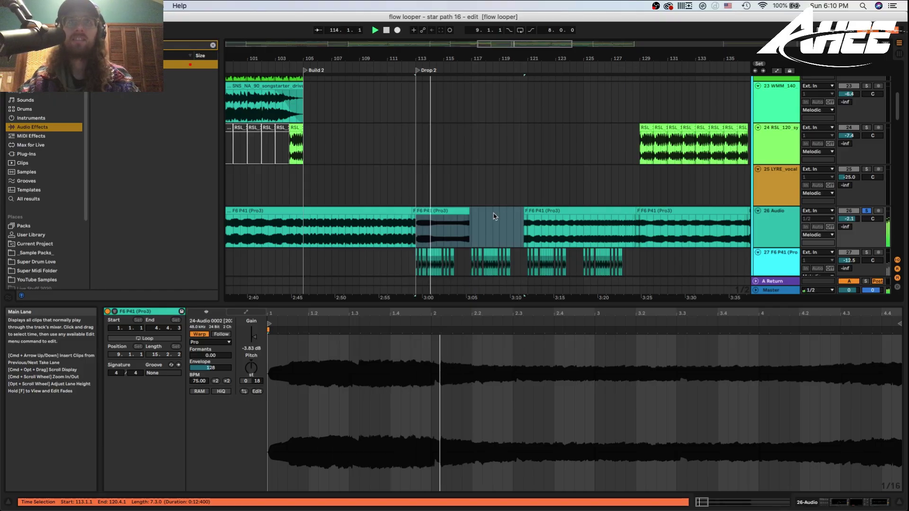
left_click_drag(464, 211, 520, 211)
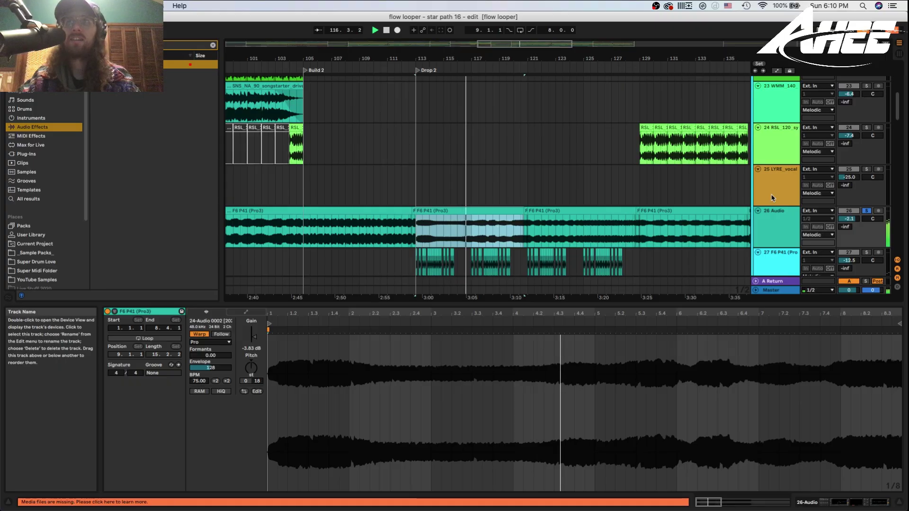
Release the solo on 26 Audio and play the full mix from 112.3 into Drop 2
key("space")
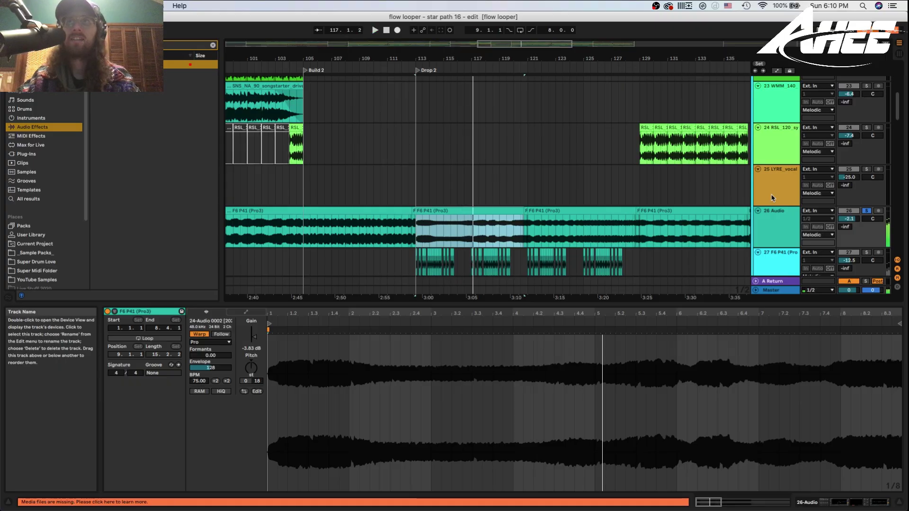
left_click(867, 211)
left_click(408, 187)
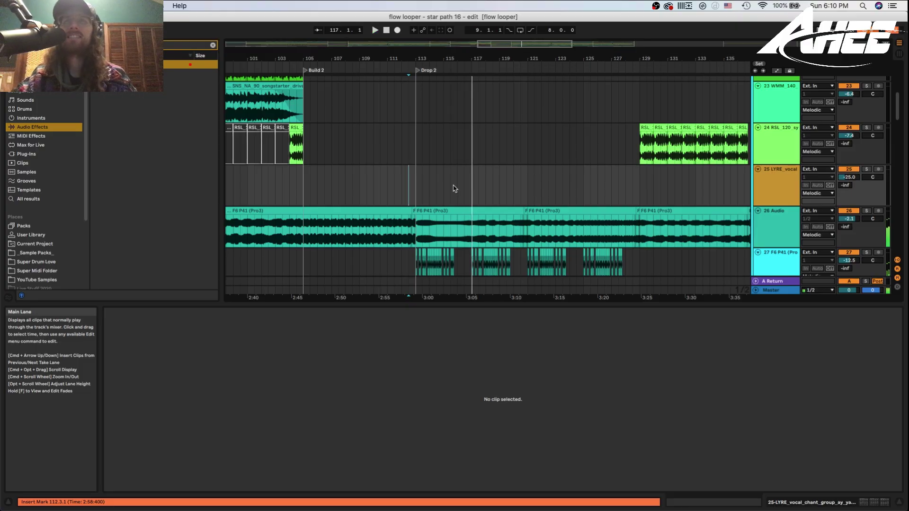
Expand the Voxes group and open the first PMAV_130 vocal clip in Drop 2 for a close look
scroll(454, 189, "up", 5)
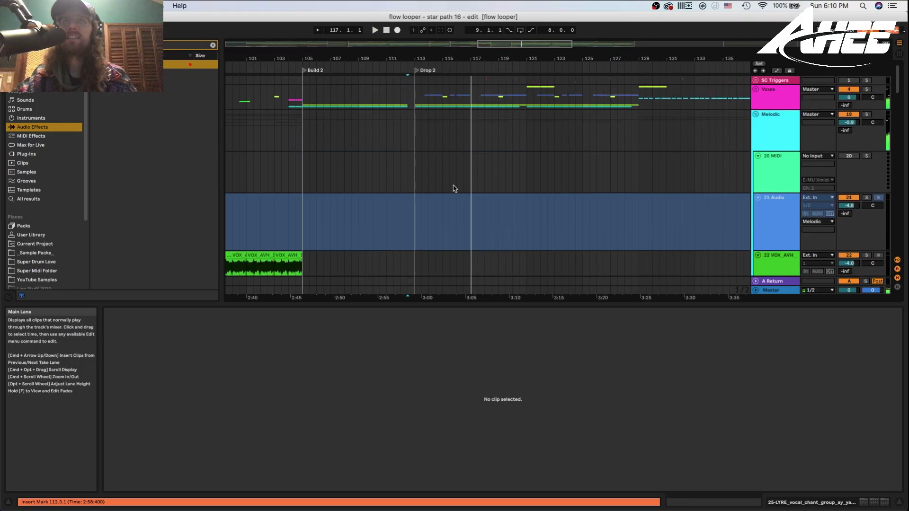
left_click(756, 89)
scroll(487, 140, "down", 4)
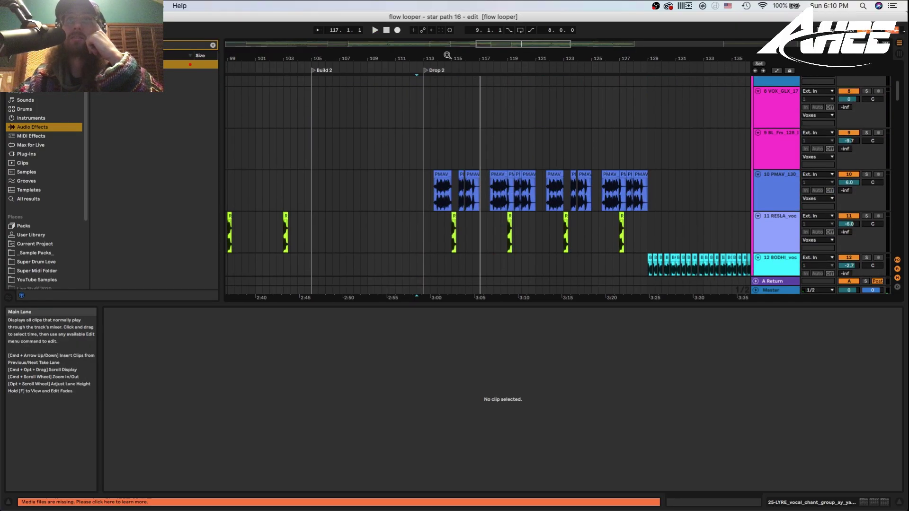
left_click_drag(447, 55, 448, 109)
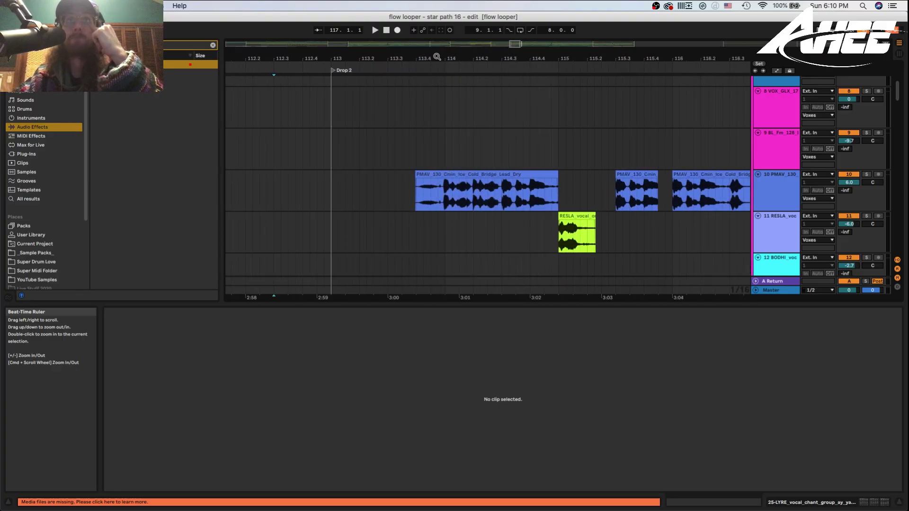
left_click(449, 174)
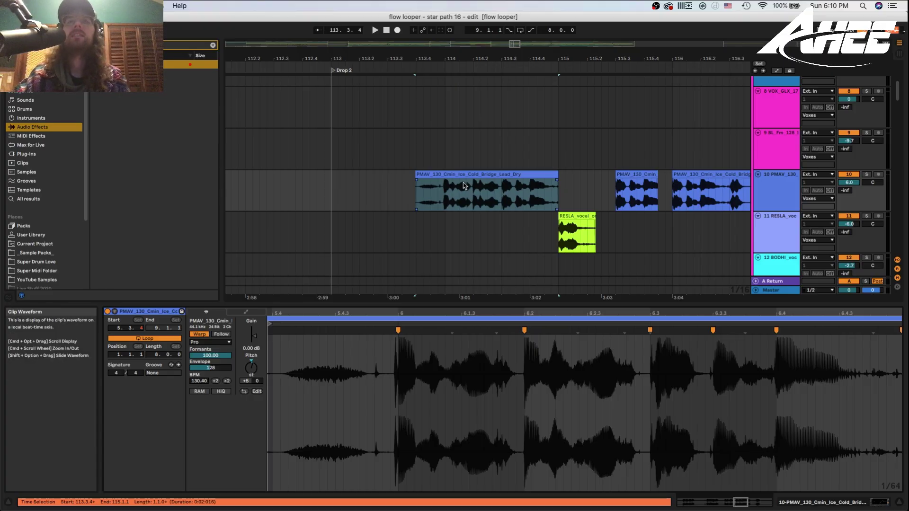
scroll(489, 182, "right", 3)
scroll(489, 182, "down", 2)
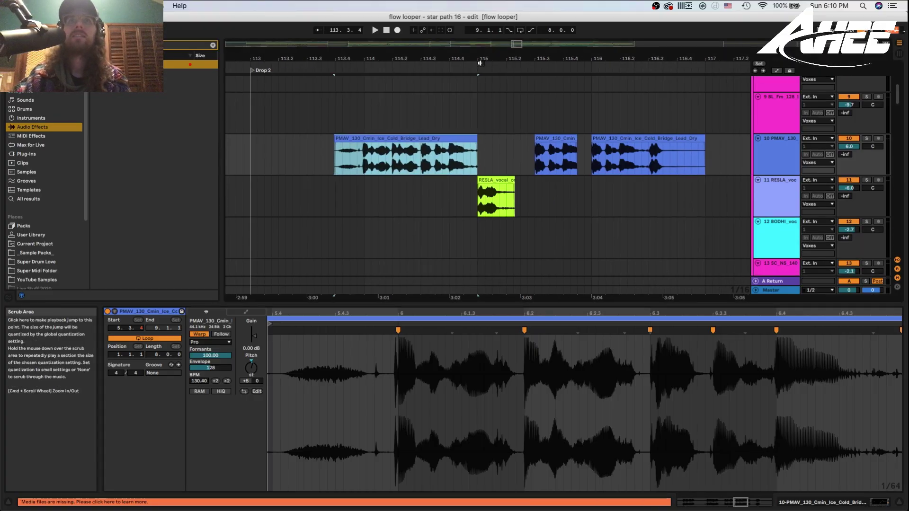
Solo track 10 PMAV_130 and audition its first Drop 2 clip transposed to 0 semitones, restore +5 and replay it
left_click(867, 139)
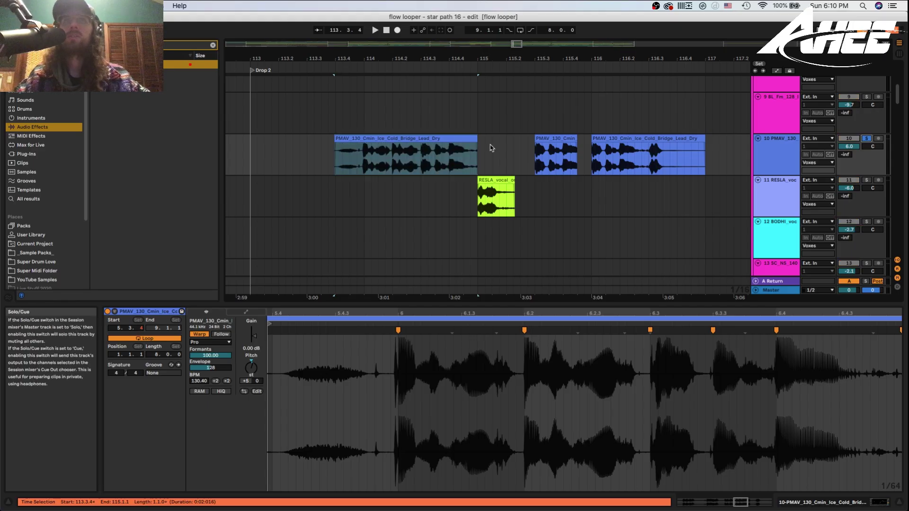
left_click(416, 137)
left_click_drag(251, 368, 251, 364)
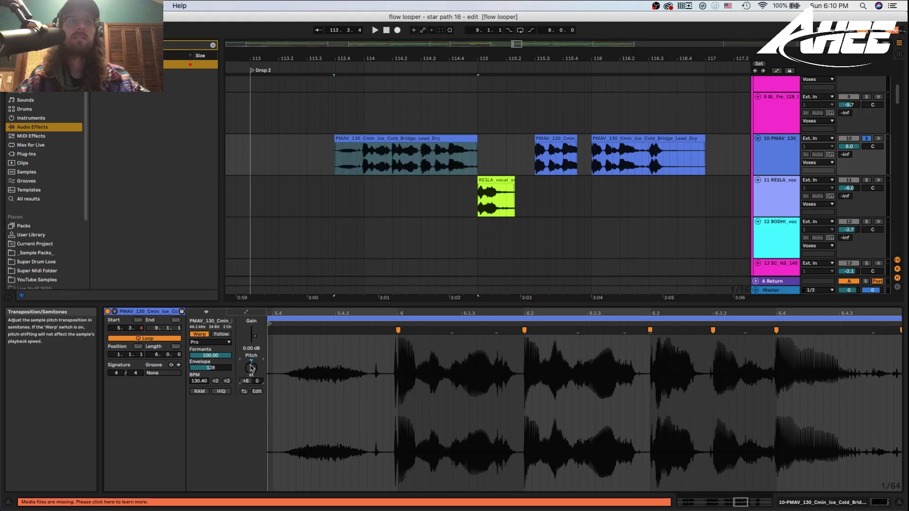
key("space")
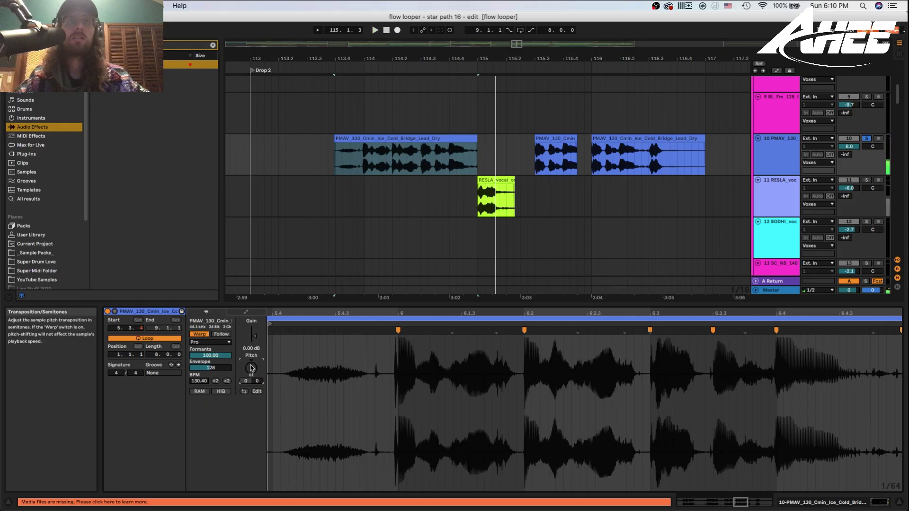
key("space")
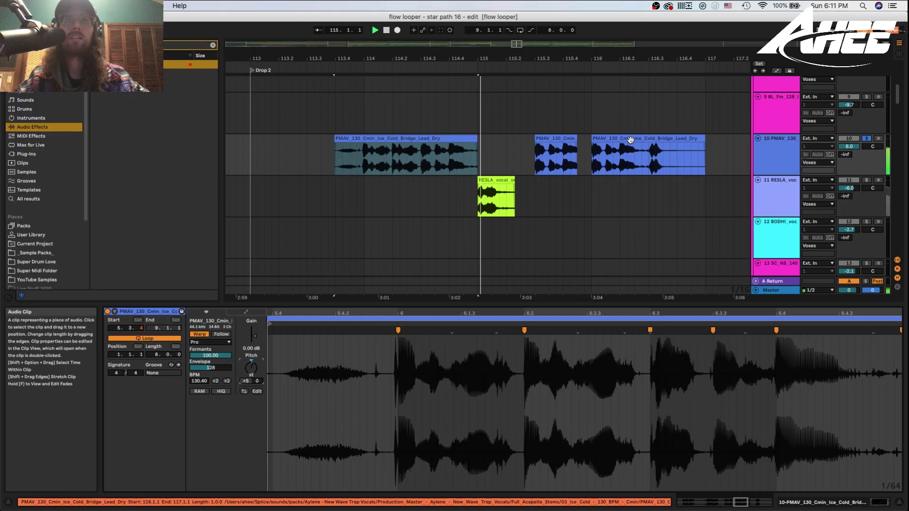
key("space")
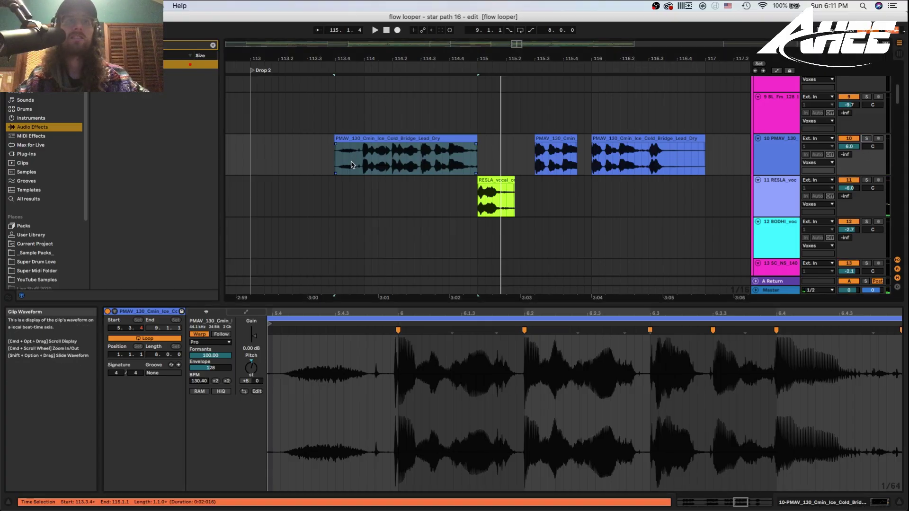
Try the soloed PMAV_130 clip with formants at 0, restore them to 100 and replay the clip
left_click_drag(219, 355, 219, 402)
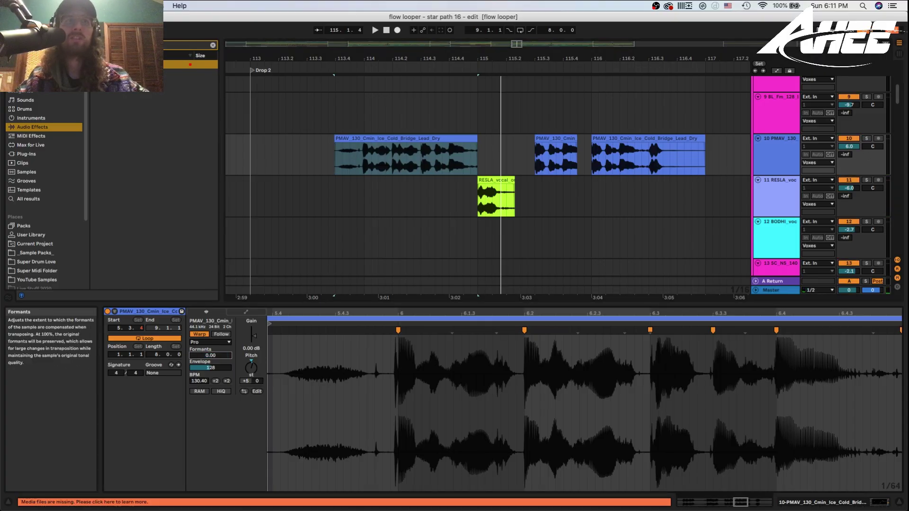
key("s")
key("space")
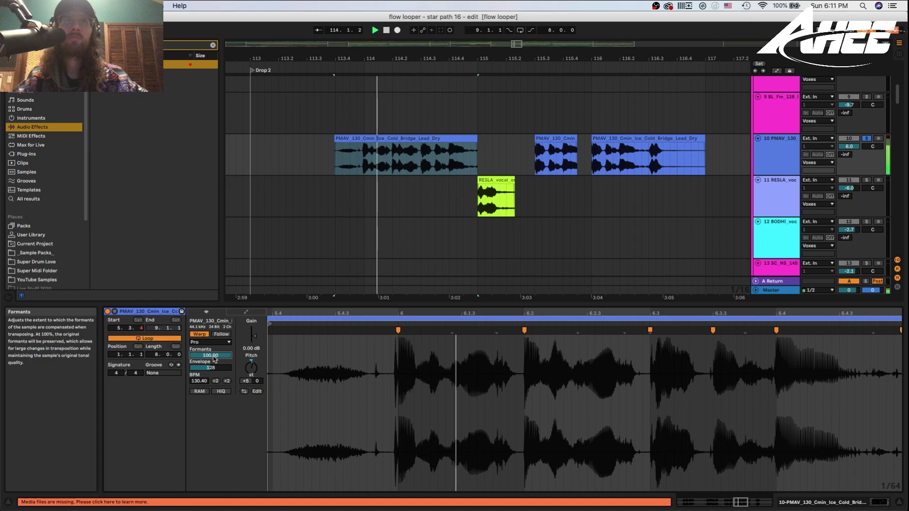
key("space")
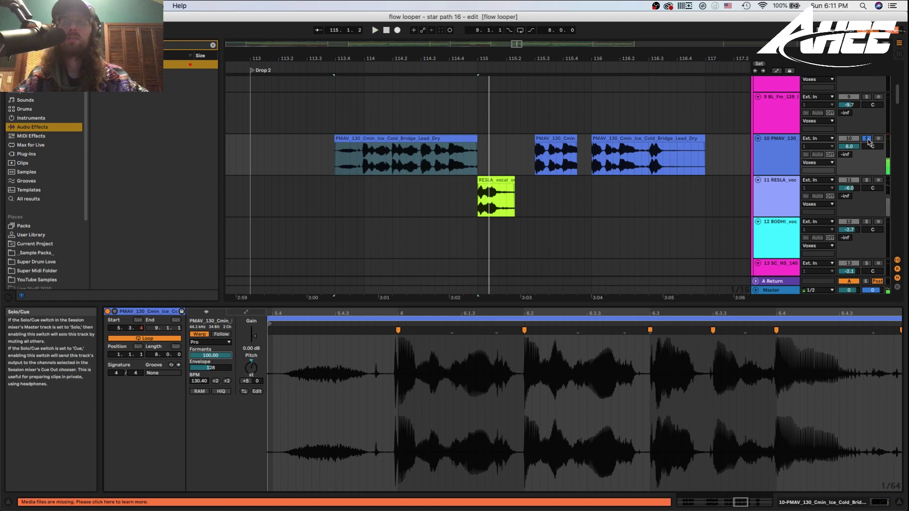
Release the track 10 solo and compare the first PMAV_130 clip at formants 0 and 100 within the full mix
left_click(327, 163)
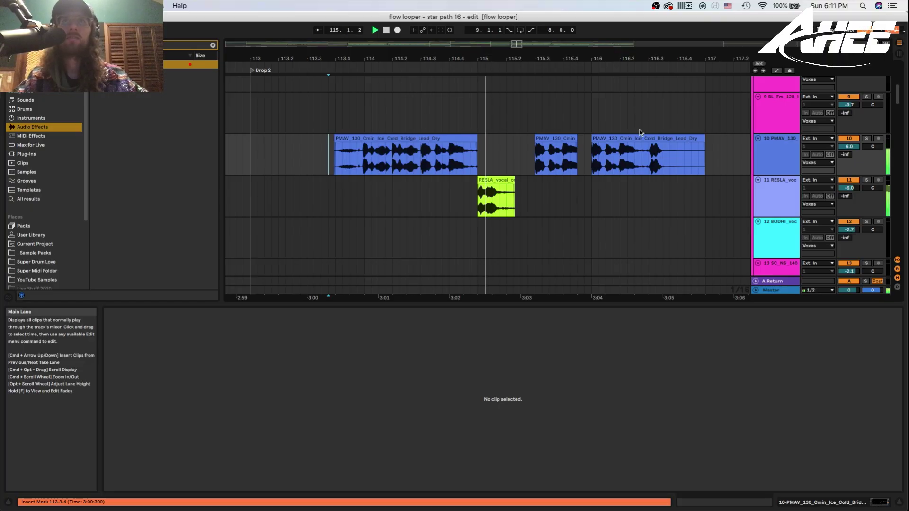
key("space")
left_click(403, 138)
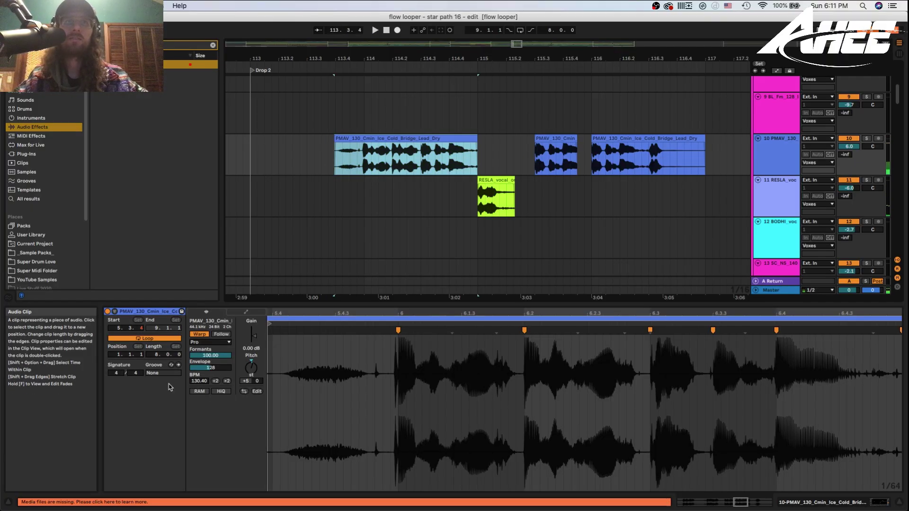
left_click_drag(213, 357, 213, 412)
key("space")
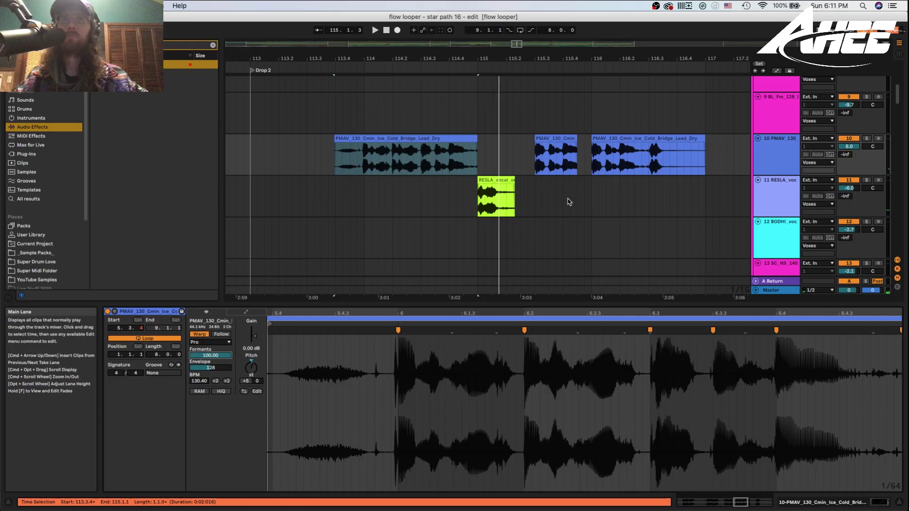
Solo track 24 RSL_120 and audition its synth clips from bar 129, then release the solo and replay them in the full mix
left_click_drag(564, 58, 383, 2)
scroll(448, 152, "down", 5)
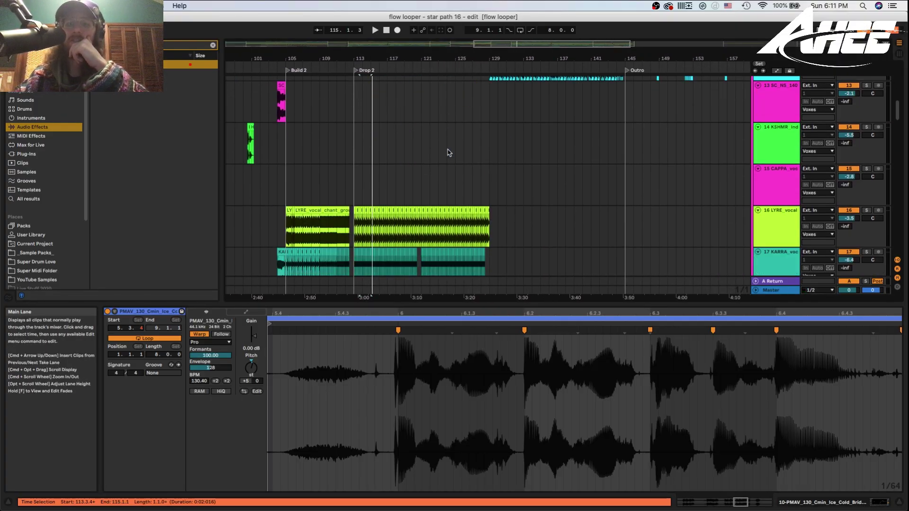
scroll(448, 152, "down", 10)
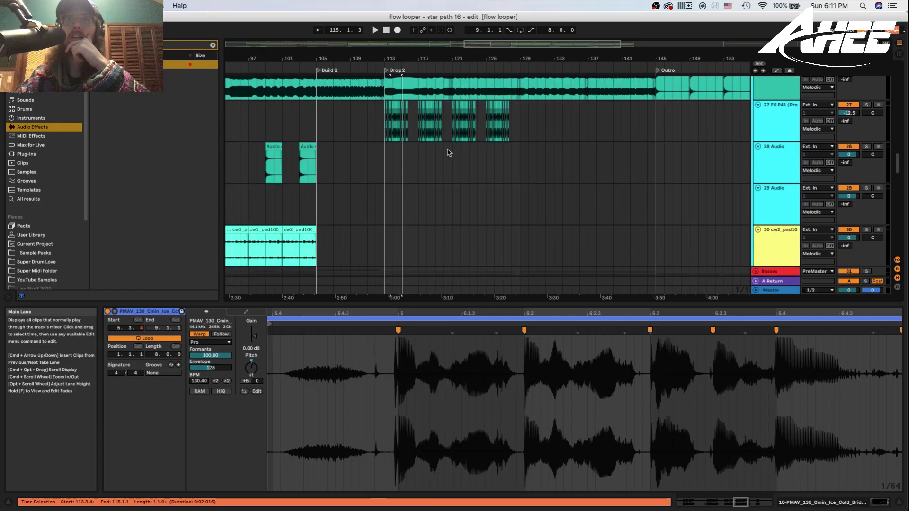
scroll(448, 153, "up", 2)
scroll(448, 150, "up", 4)
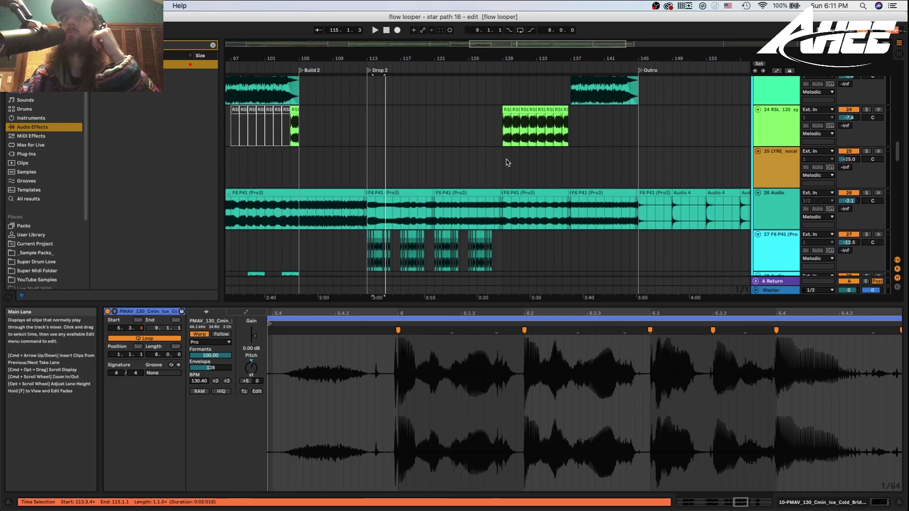
left_click(508, 162)
left_click_drag(523, 58, 524, 100)
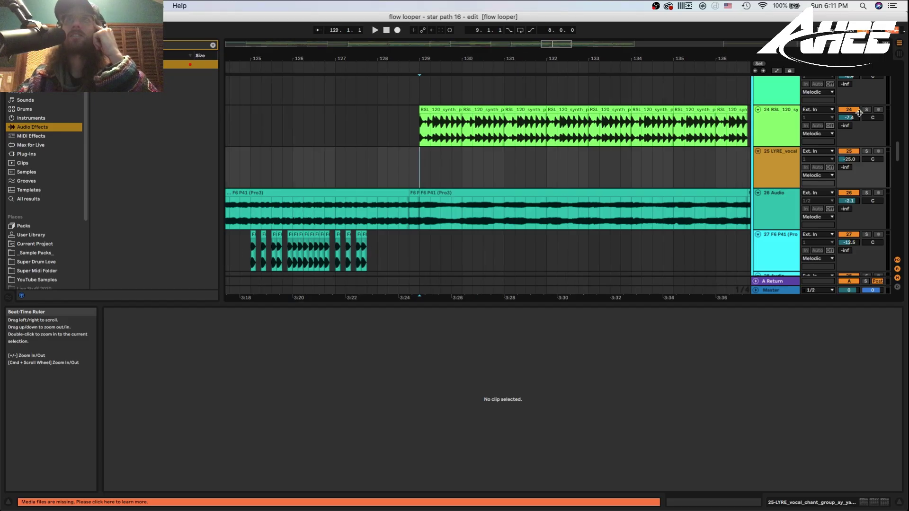
left_click(866, 110)
key("space")
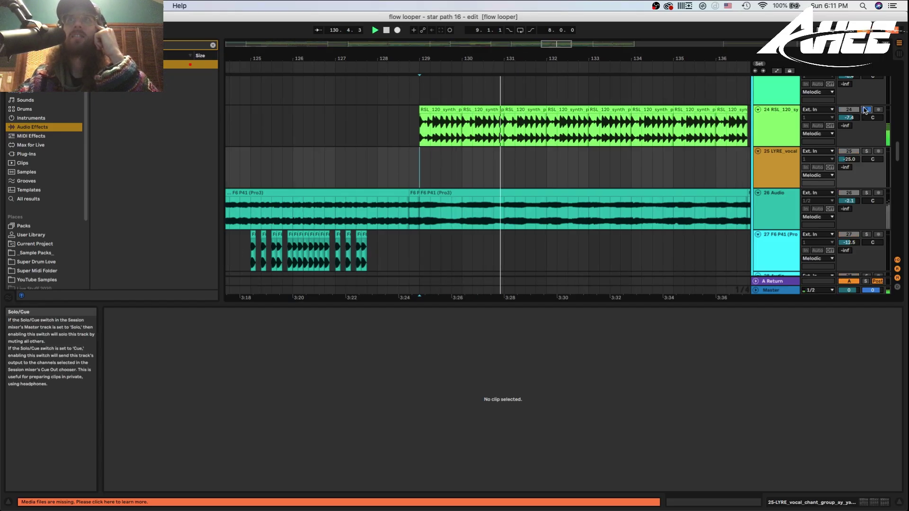
left_click(866, 110)
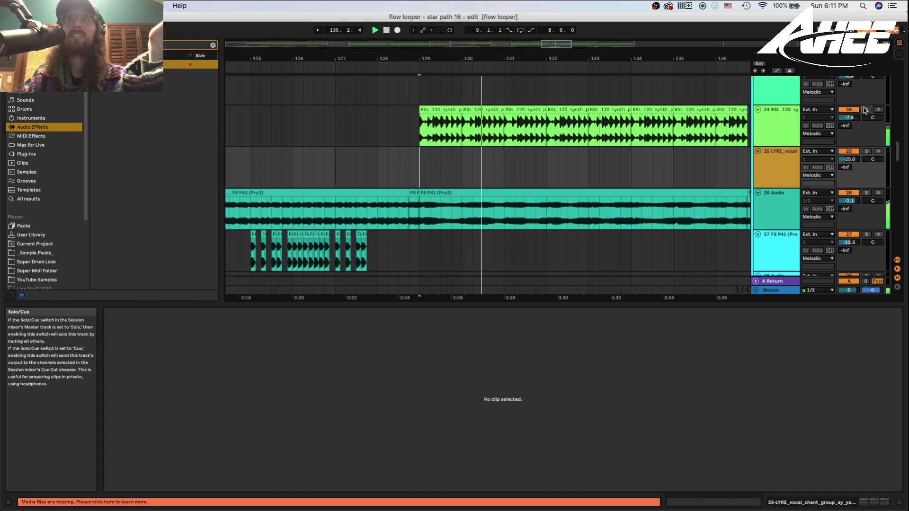
Zoom in on the chopped 12 BODHI vocal clips from bar 129 and play them in the full mix
scroll(582, 115, "up", 10)
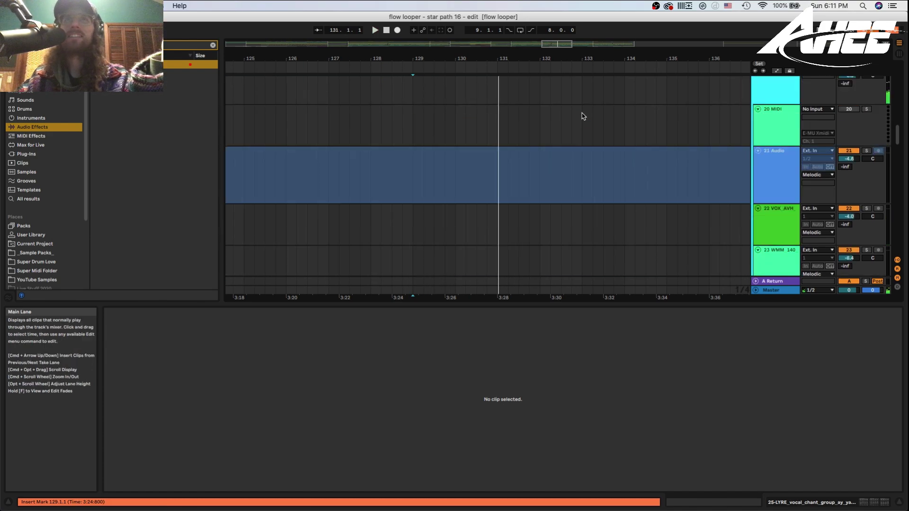
left_click_drag(539, 58, 539, 11)
scroll(533, 180, "up", 10)
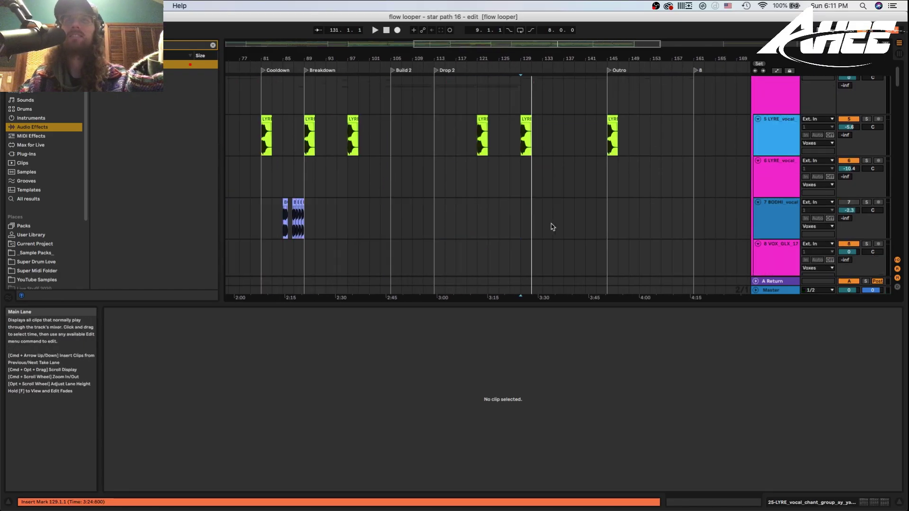
scroll(552, 224, "down", 10)
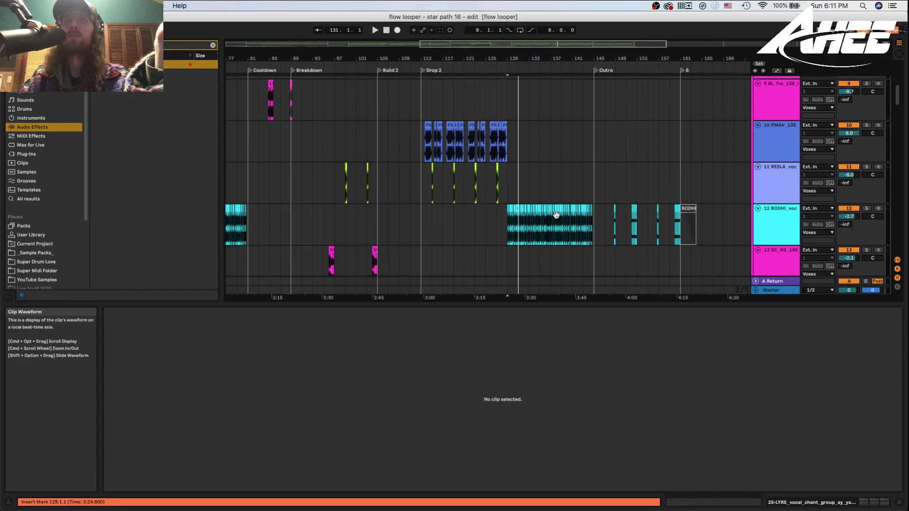
left_click_drag(558, 59, 558, 111)
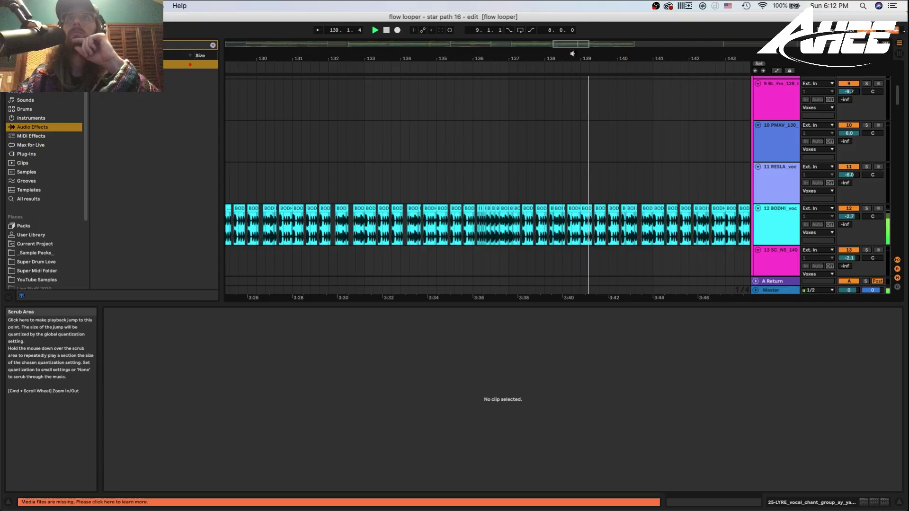
key("space")
Inspect the Voxes group's effect chain, collapse that group, and inspect the Melodic group's effect chain
left_click_drag(571, 60, 571, 19)
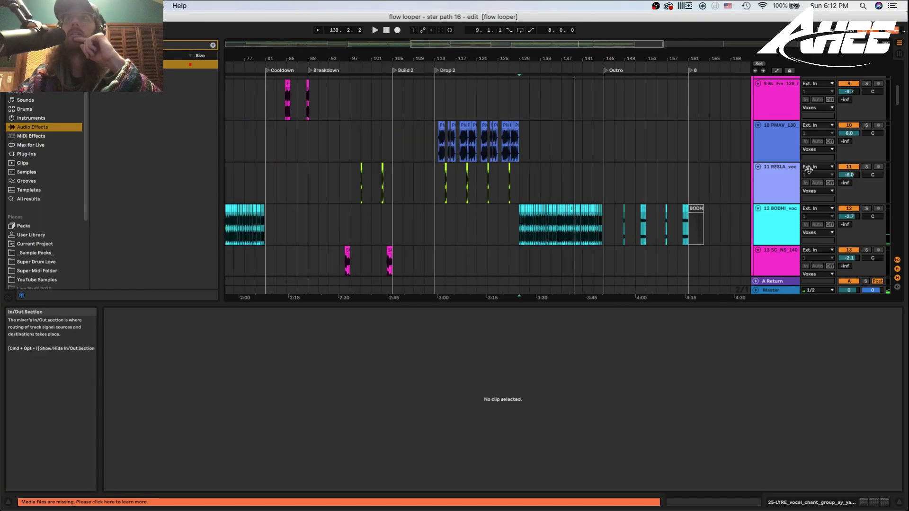
scroll(808, 170, "up", 5)
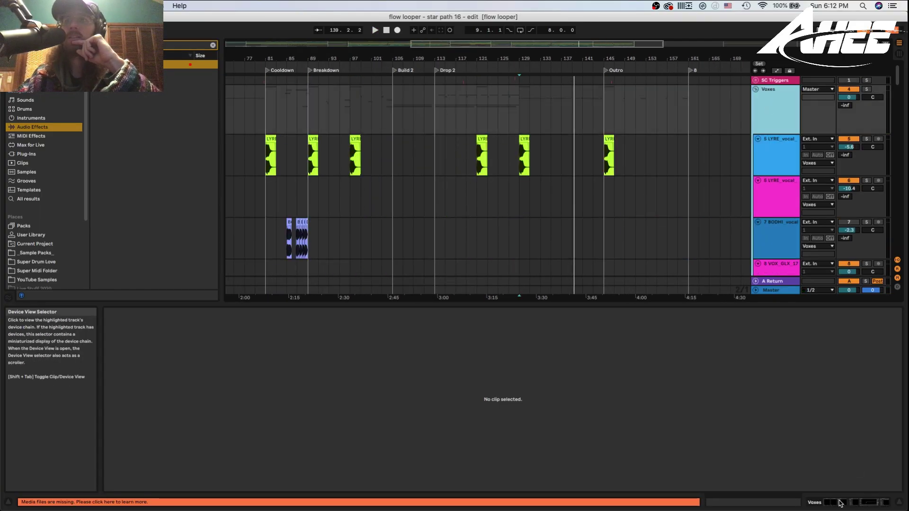
left_click(840, 503)
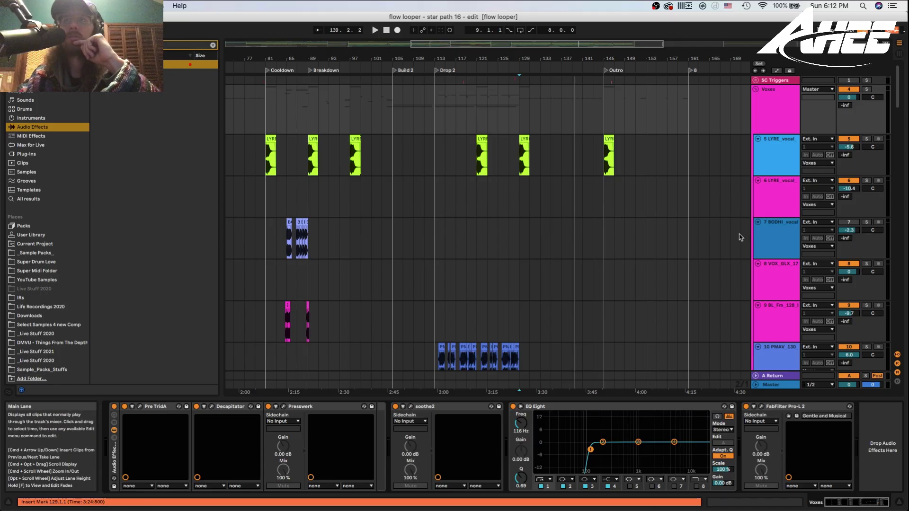
left_click(755, 89)
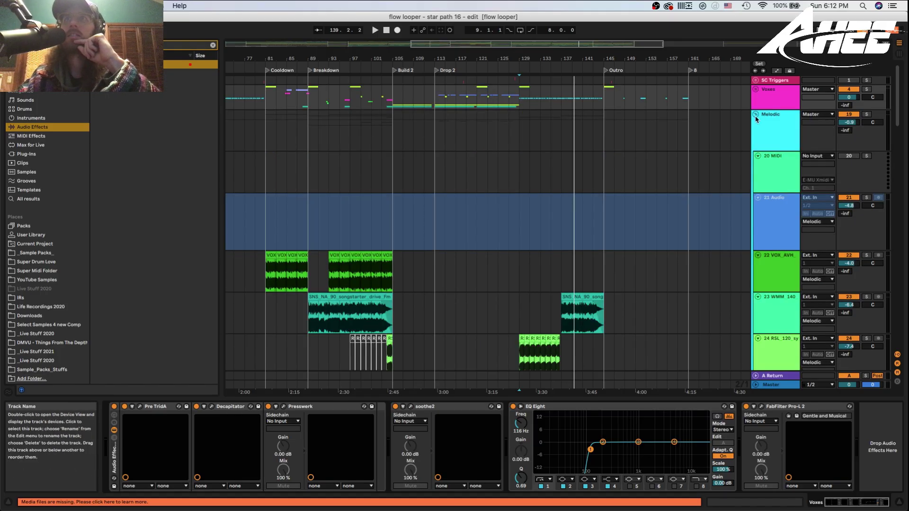
left_click(769, 134)
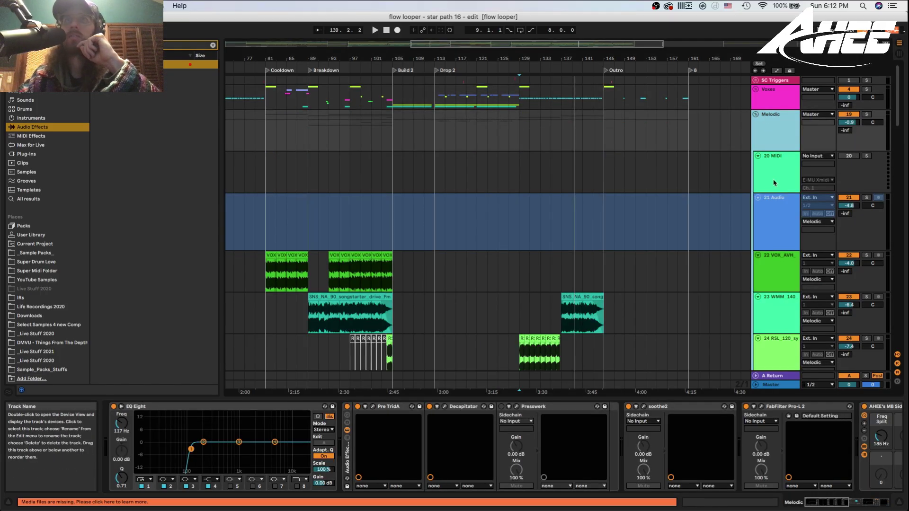
Show the devices of track 22 VOX_AVH, solo it and play its Breakdown clips from bar 93
left_click(769, 256)
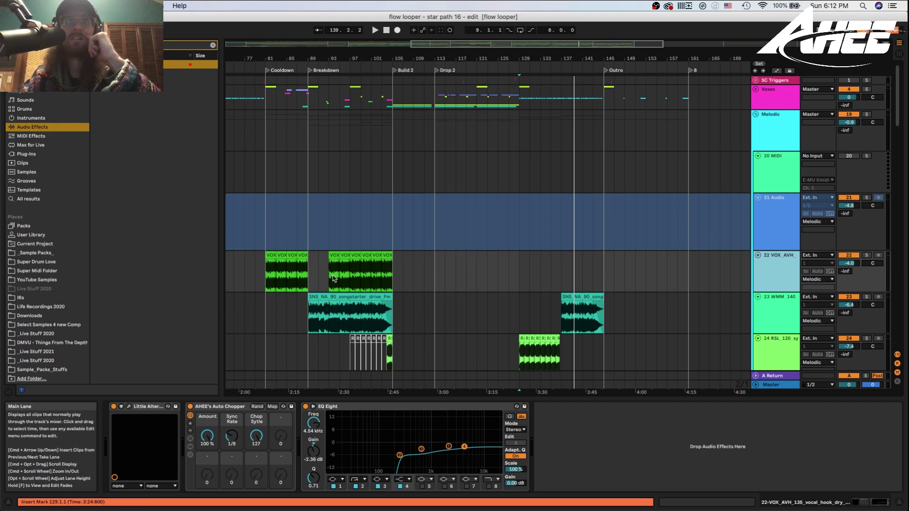
left_click(333, 278)
left_click(866, 255)
key("space")
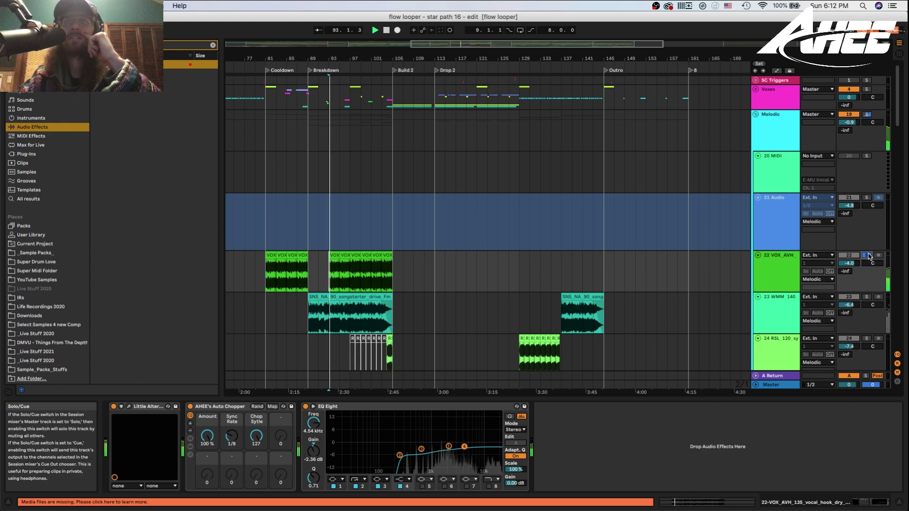
Deactivate AHEE's Auto Chopper on 22 VOX_AVH and audition the soloed vocal from bar 93 without it
left_click(190, 407)
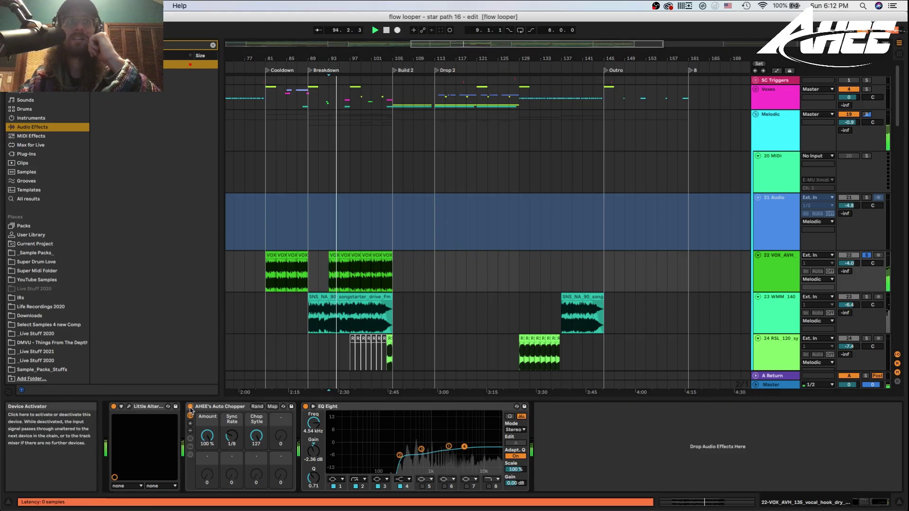
key("space")
key("space")
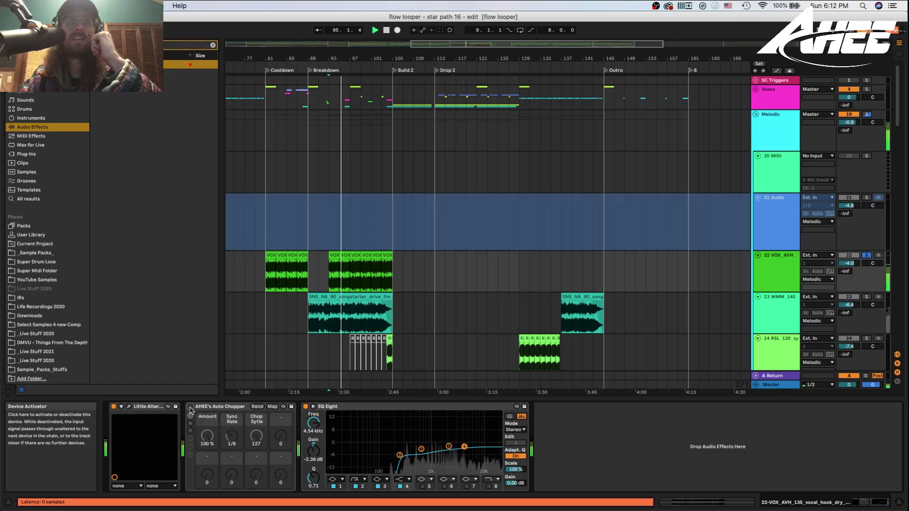
left_click_drag(338, 55, 338, 58)
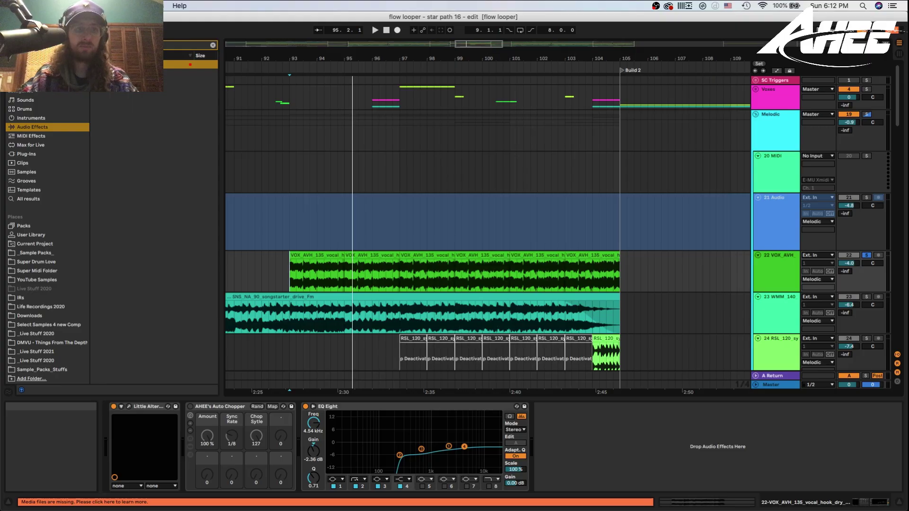
left_click(289, 219)
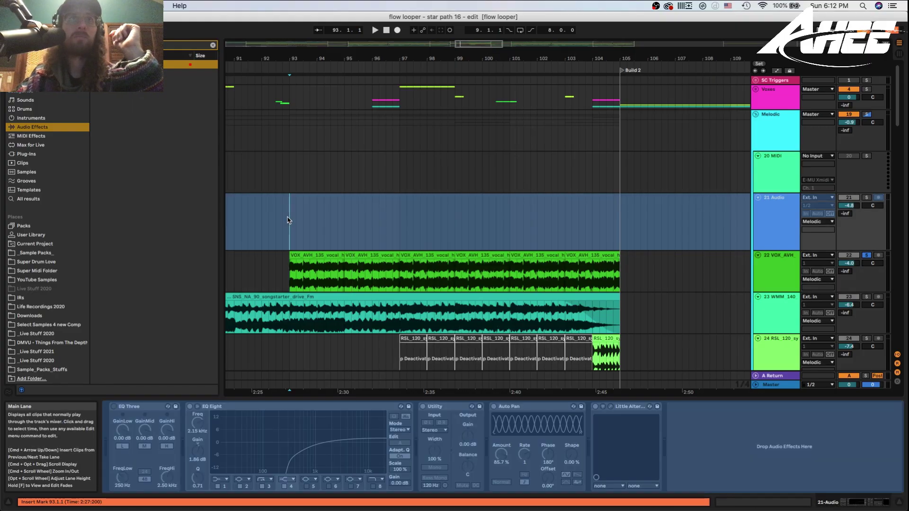
left_click(291, 273)
key("space")
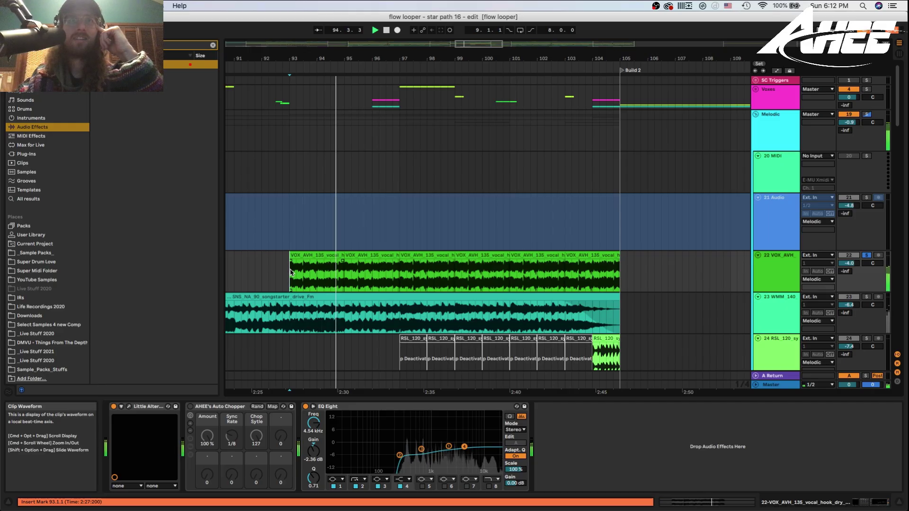
Deactivate the Little Alter device on 22 VOX_AVH and replay the first vocal clip from bar 93
left_click(302, 256)
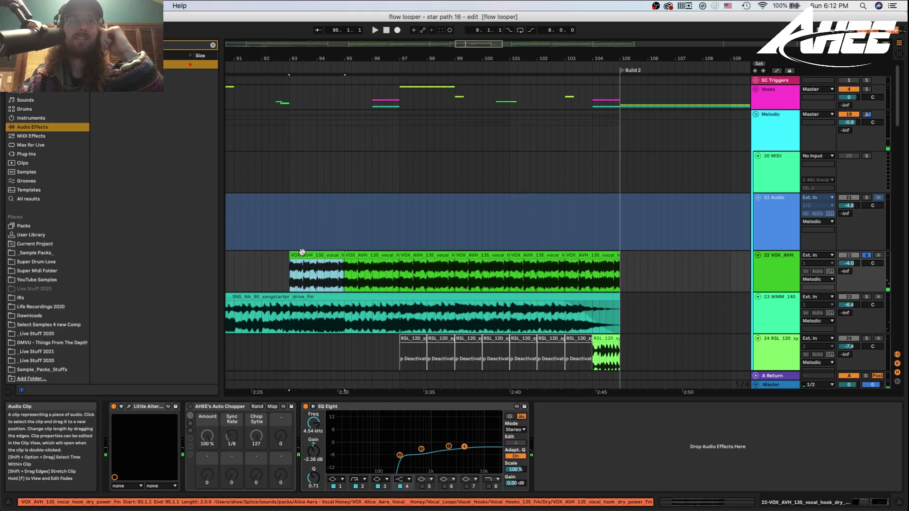
left_click(113, 407)
key("space")
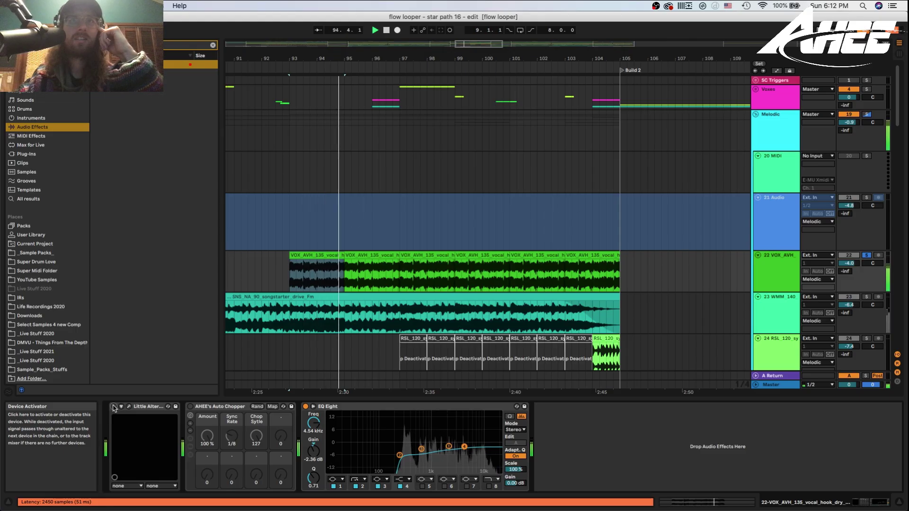
Reactivate the Little AlterBoy device on 22 VOX_AVH and inspect its pitch, formant and mode settings in the plug-in window
left_click(114, 407)
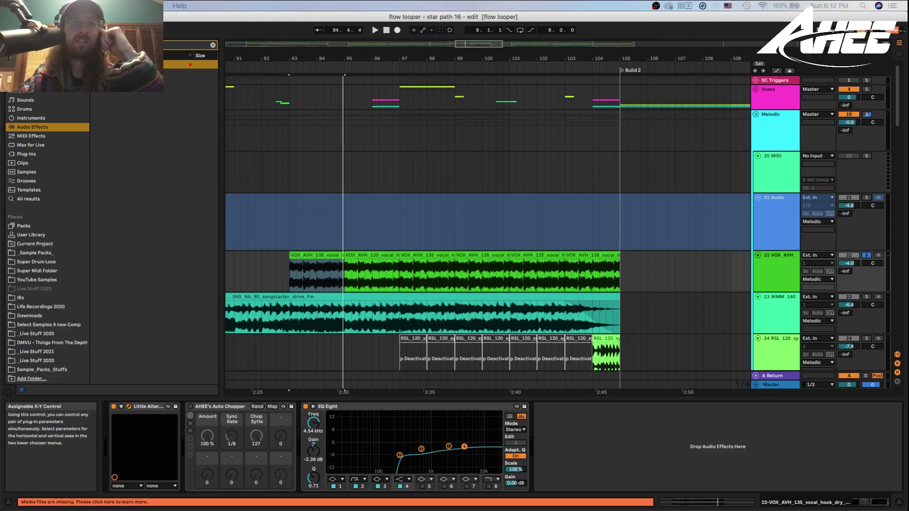
left_click_drag(290, 509, 302, 128)
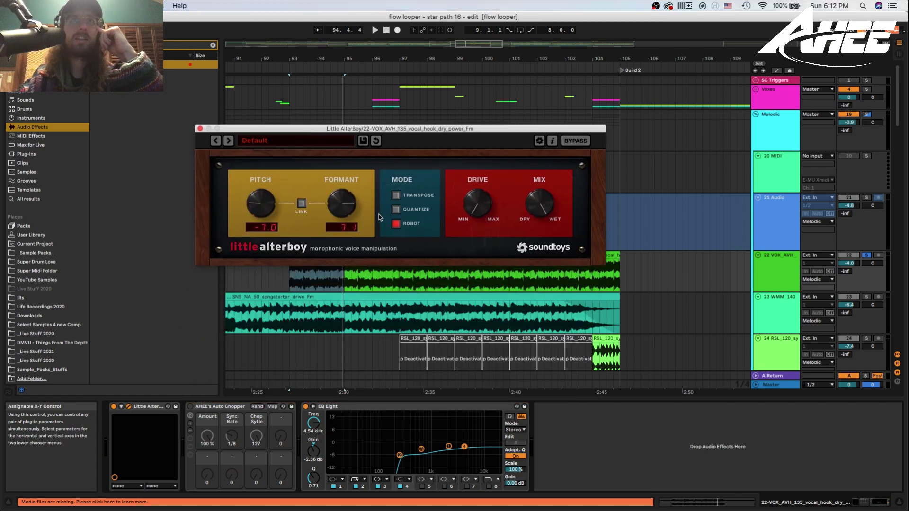
left_click(199, 129)
Audition the vocal from bar 93 with AHEE's Auto Chopper reactivated, and unsolo track 22 VOX_AVH
key("space")
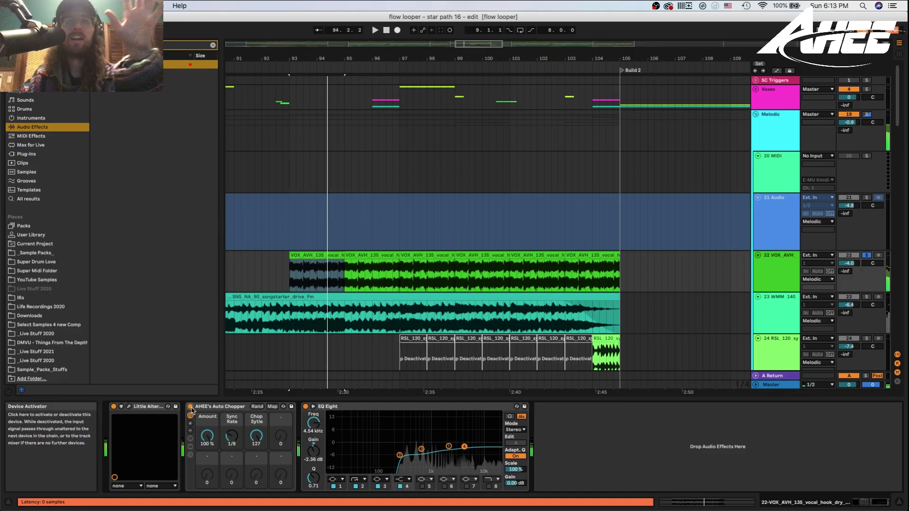
key("space")
left_click(867, 255)
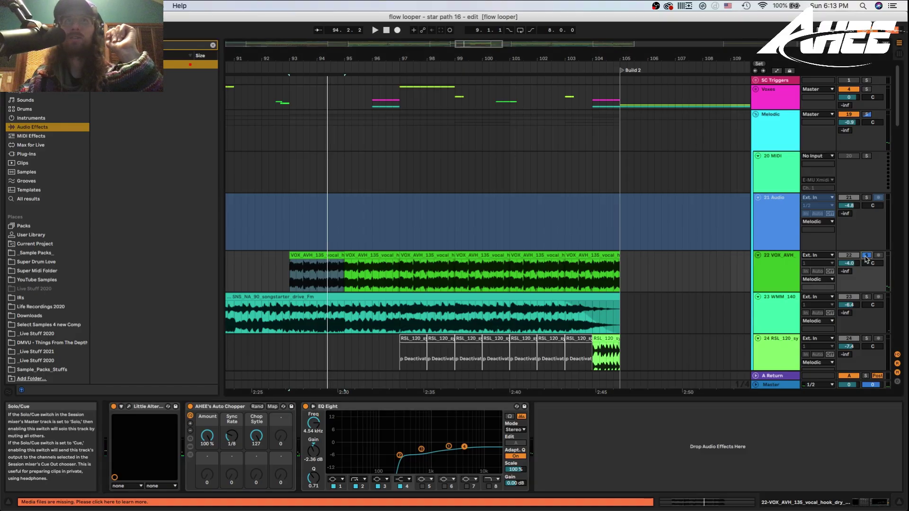
key("space")
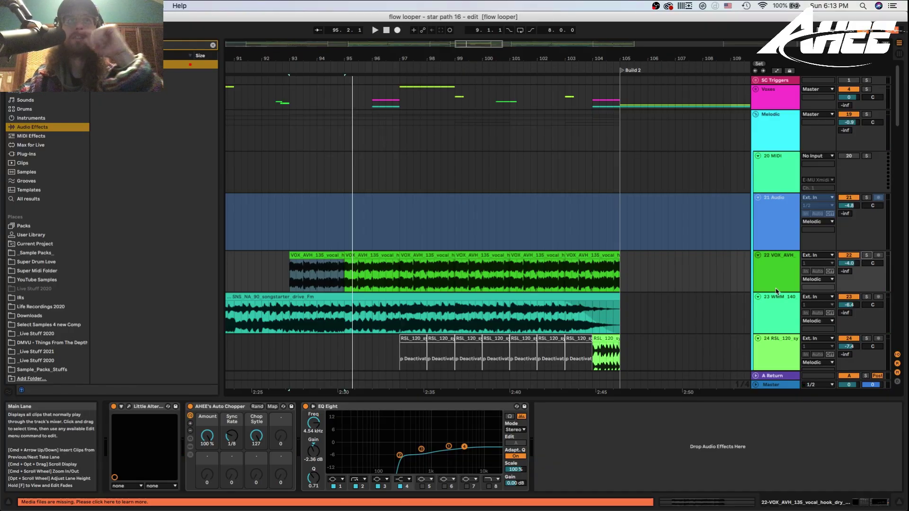
Inspect the devices of tracks 23 WMM_140 and 26 Audio, and solo 26 Audio
left_click(778, 304)
scroll(778, 303, "down", 5)
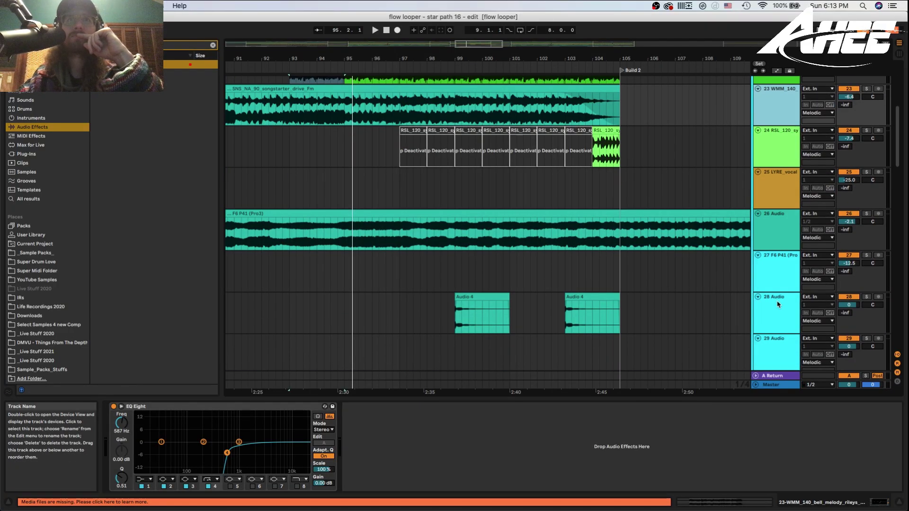
left_click(789, 238)
left_click(866, 215)
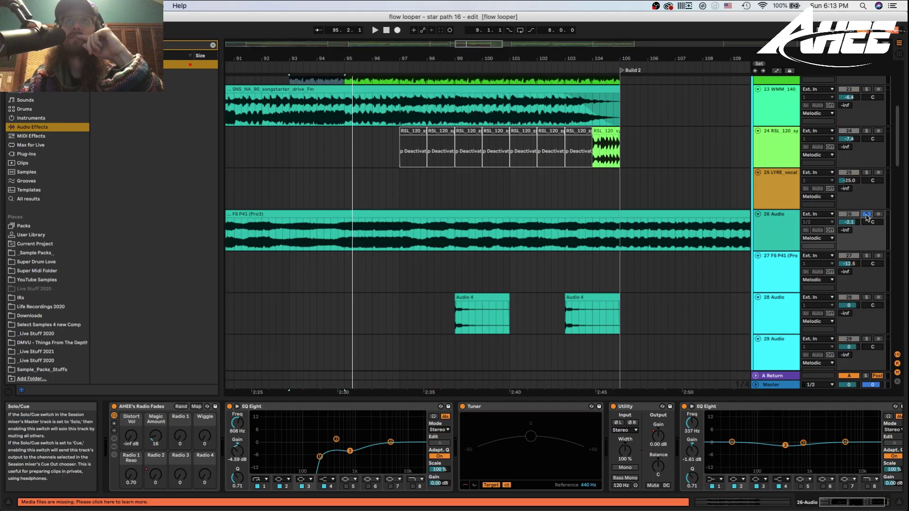
Show the automation lanes and play soloed 26 Audio from bar 1 into Verse 1, following its Radio 2 automation
left_click_drag(553, 59, 553, 9)
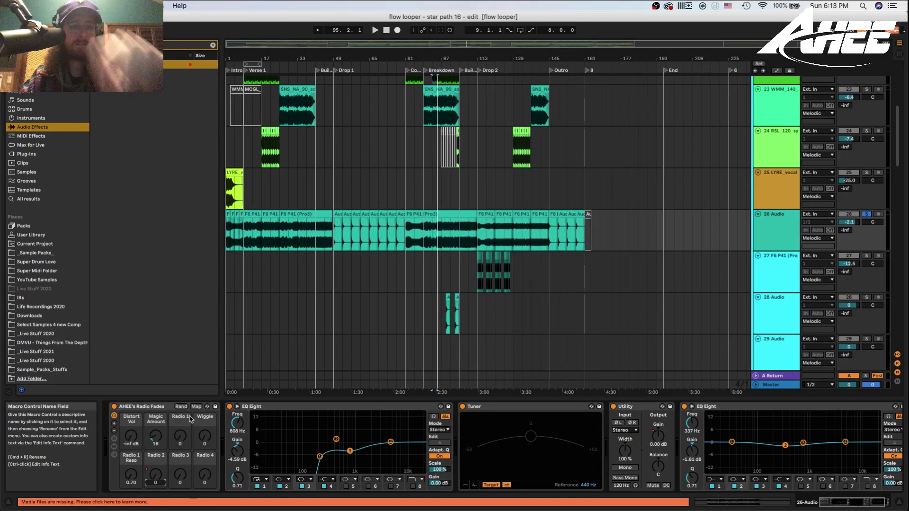
key("a")
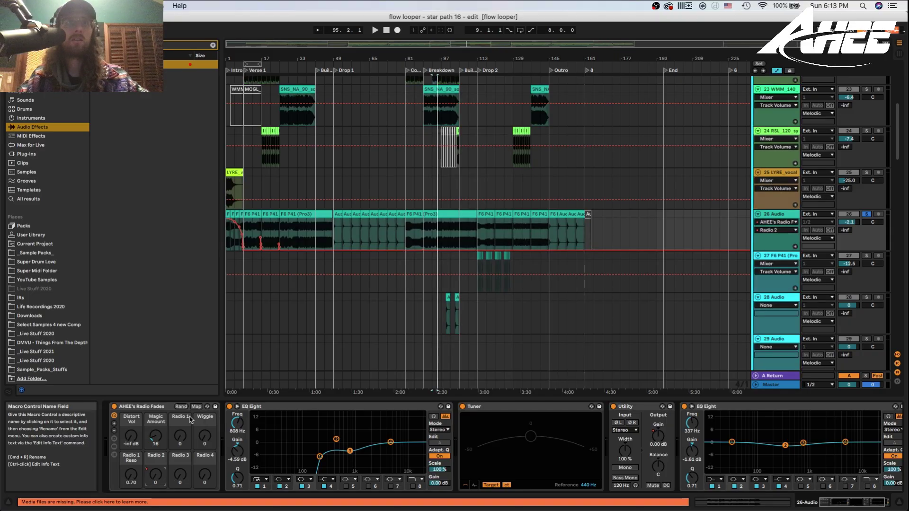
left_click(226, 243)
key("space")
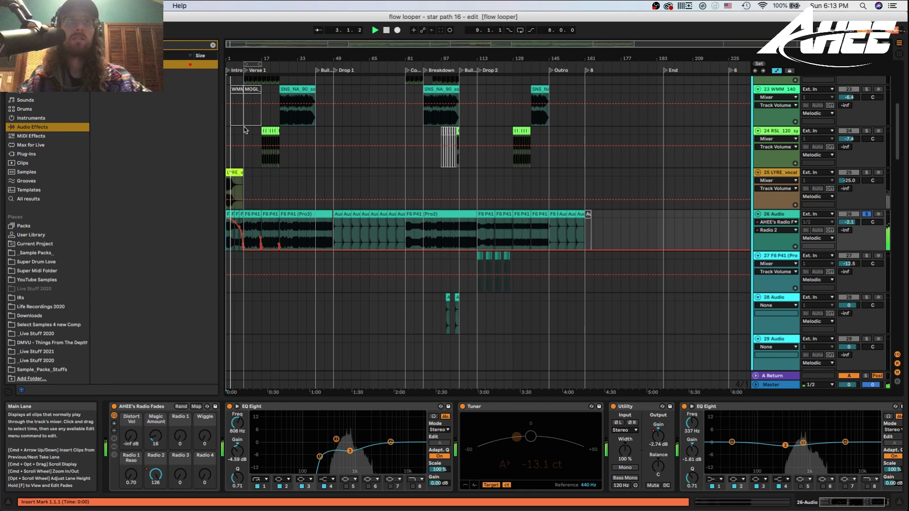
left_click_drag(229, 59, 229, 137)
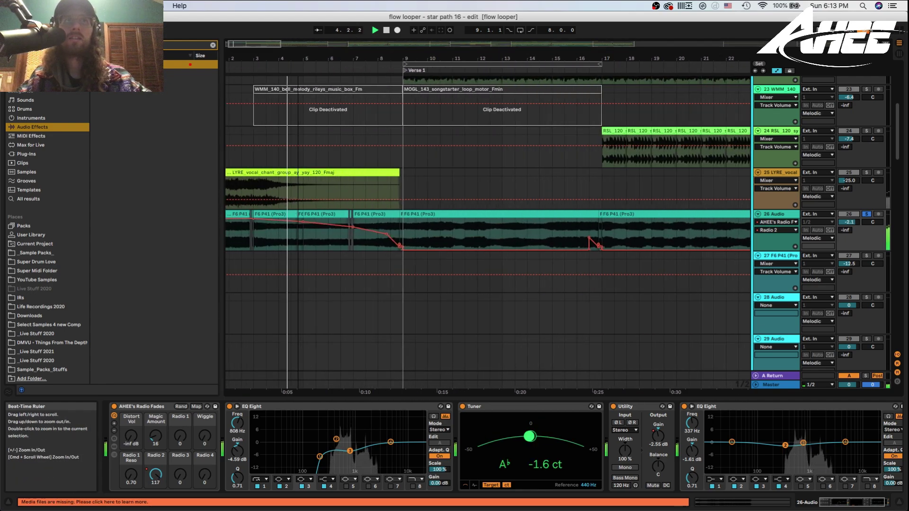
left_click_drag(297, 137, 315, 133)
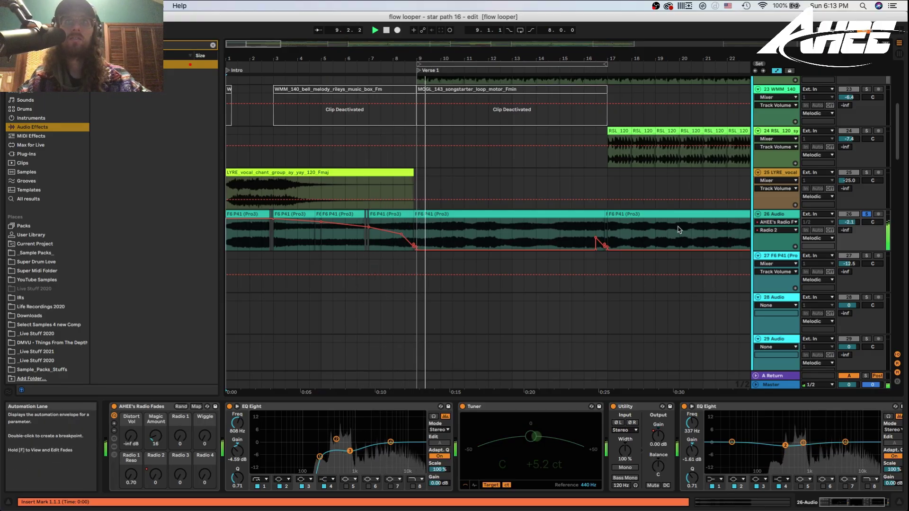
key("space")
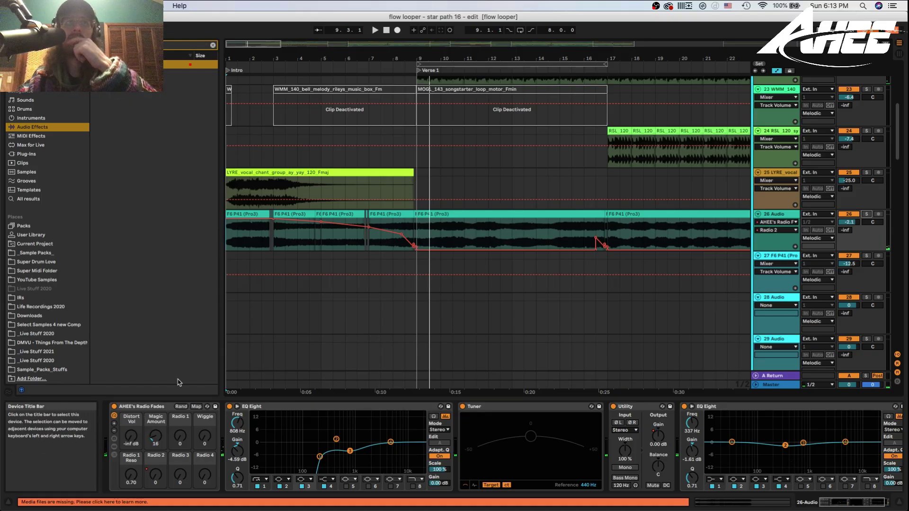
Inspect the device chains of track 30 cw2_pad100, the Basses group and the Top Basses group
scroll(511, 218, "down", 4)
left_click_drag(488, 58, 278, 59)
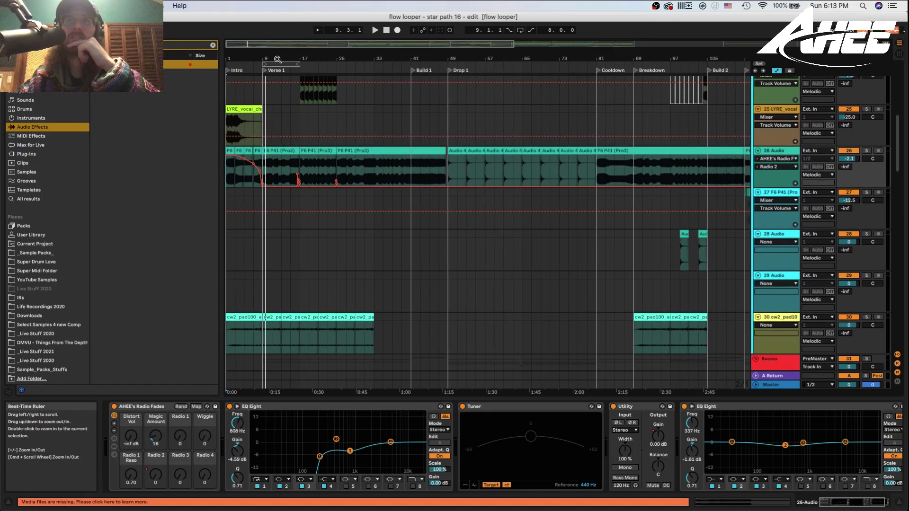
left_click(777, 320)
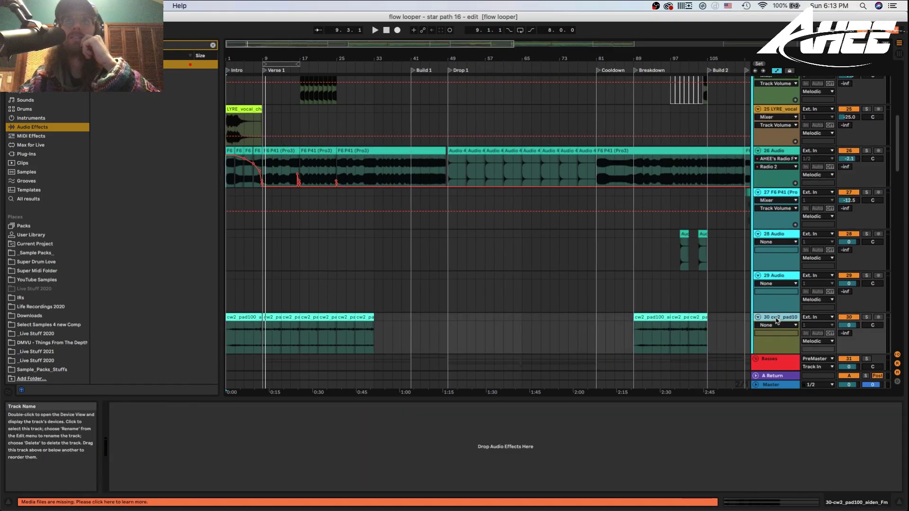
scroll(778, 318, "down", 5)
left_click(786, 206)
scroll(784, 208, "down", 2)
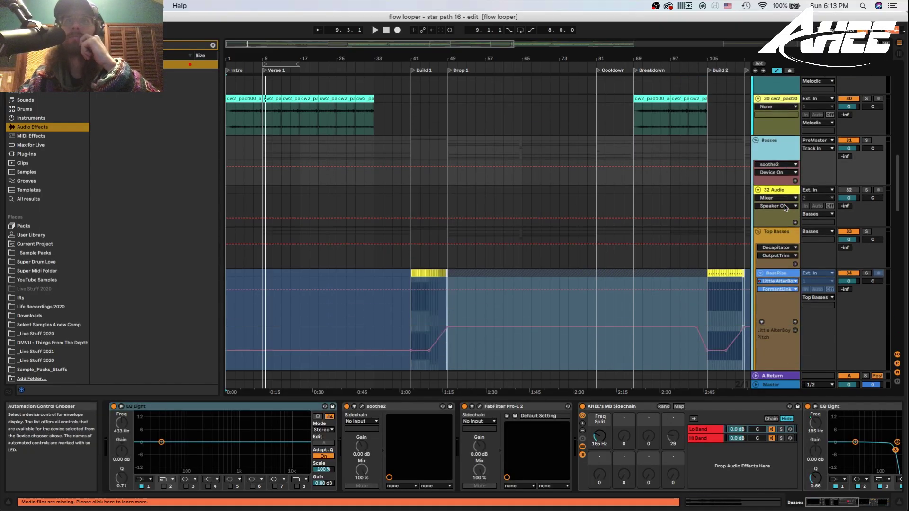
scroll(785, 208, "down", 2)
left_click(775, 232)
left_click(776, 203)
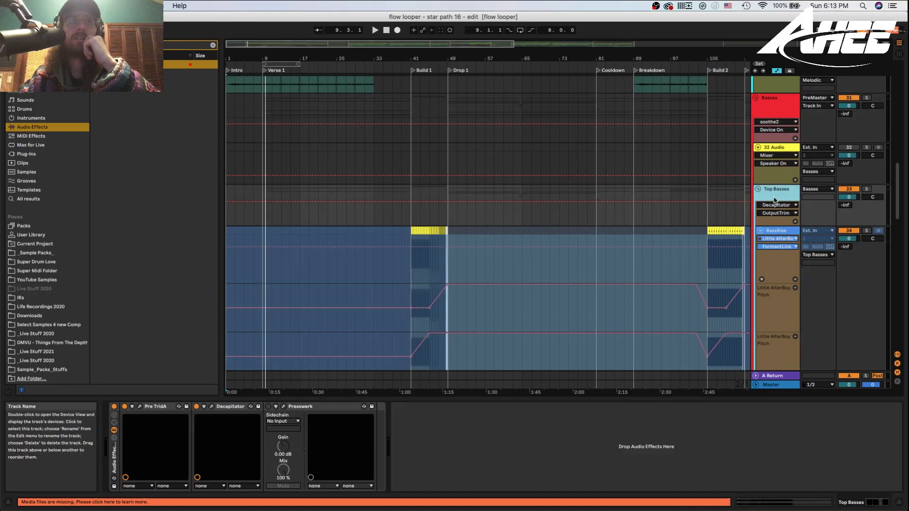
Inspect the device chains of the Top Basses tracks 35 Audio, 37 Serum, 38 Vital and 39 Serum
scroll(776, 208, "down", 7)
left_click(776, 235)
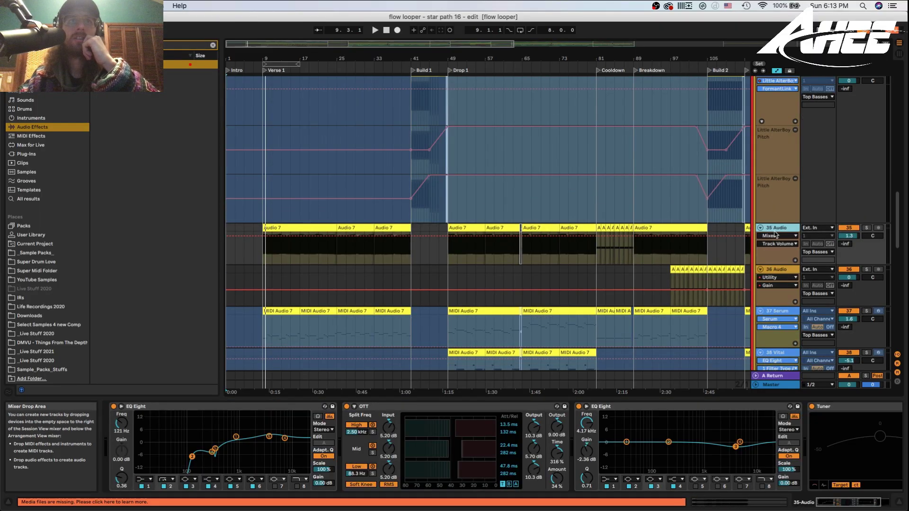
left_click(778, 312)
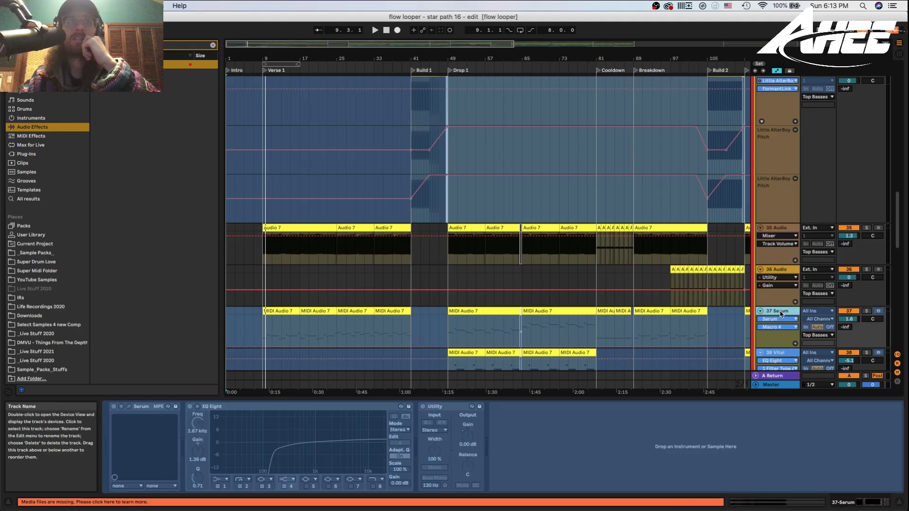
scroll(781, 314, "down", 4)
left_click(778, 270)
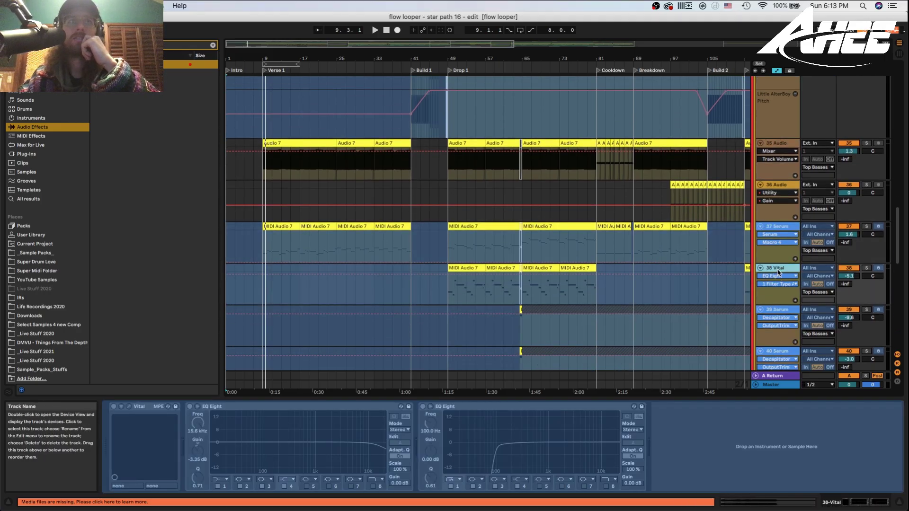
scroll(778, 273, "down", 4)
scroll(779, 273, "down", 1)
left_click(780, 227)
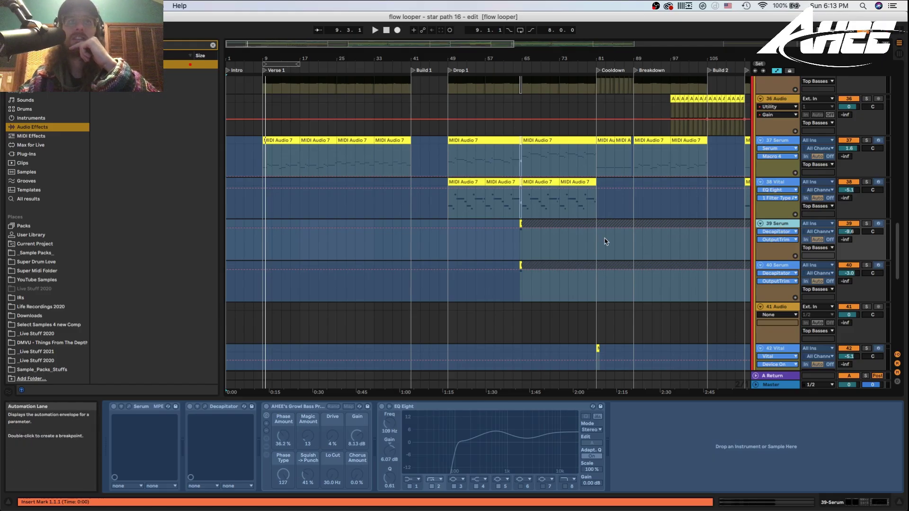
Unfreeze track 39 Serum, solo it and play its short clip at bar 64.3
right_click(785, 226)
left_click(810, 279)
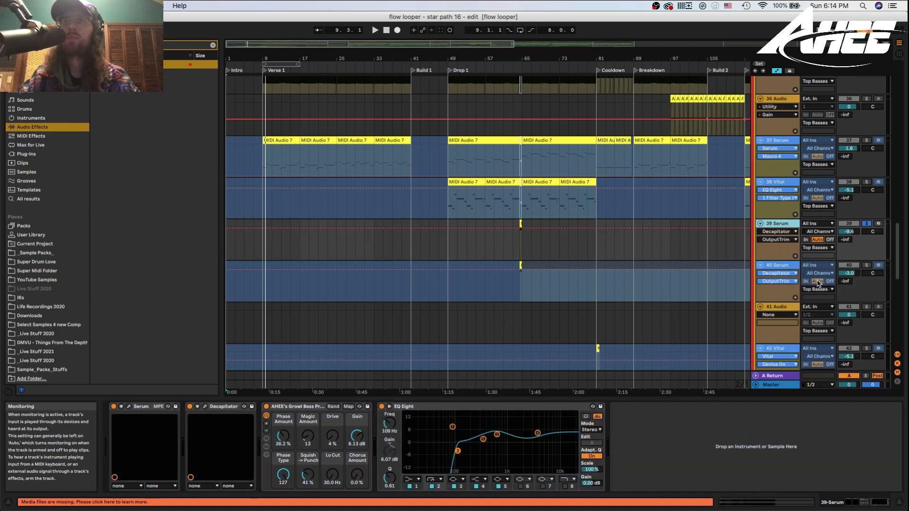
left_click(520, 224)
key("space")
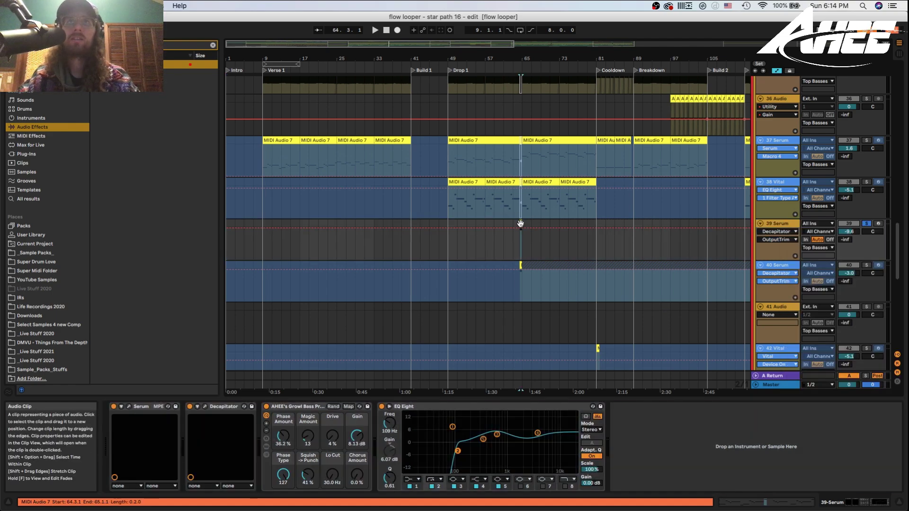
Compare the 39 Serum clip with AHEE's Growl Bass device bypassed and active
left_click(266, 407)
left_click(266, 406)
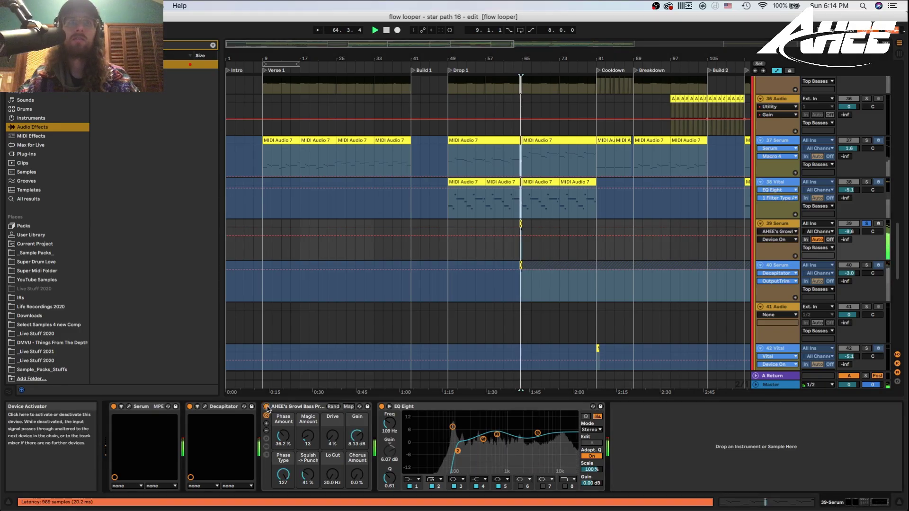
key("space")
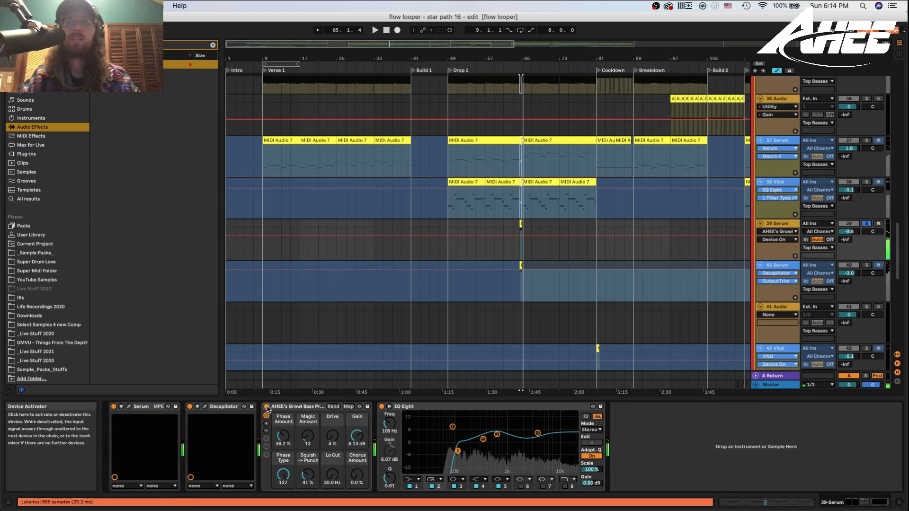
Solo and unfreeze track 40 Serum, and audition its clip at bar 64.3 with AHEE's Growl Bass device bypassed and active
left_click(773, 266)
left_click(866, 265)
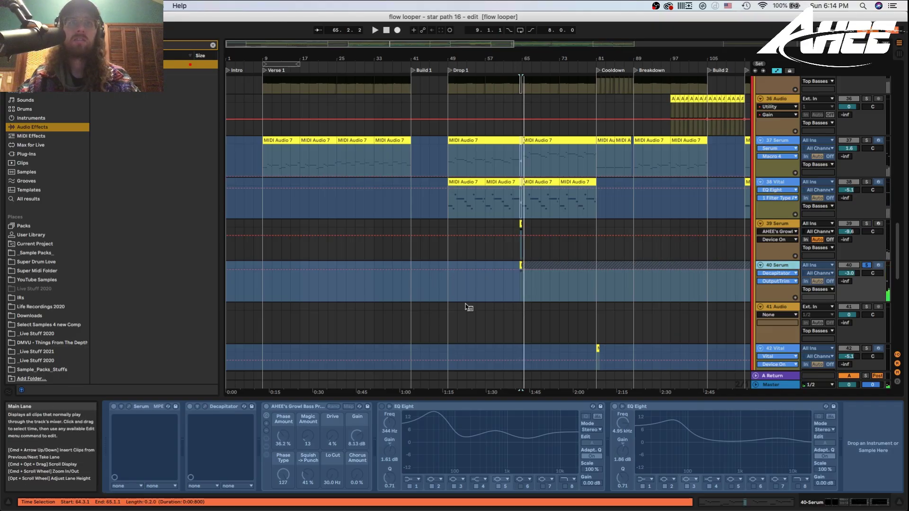
right_click(783, 265)
left_click(806, 320)
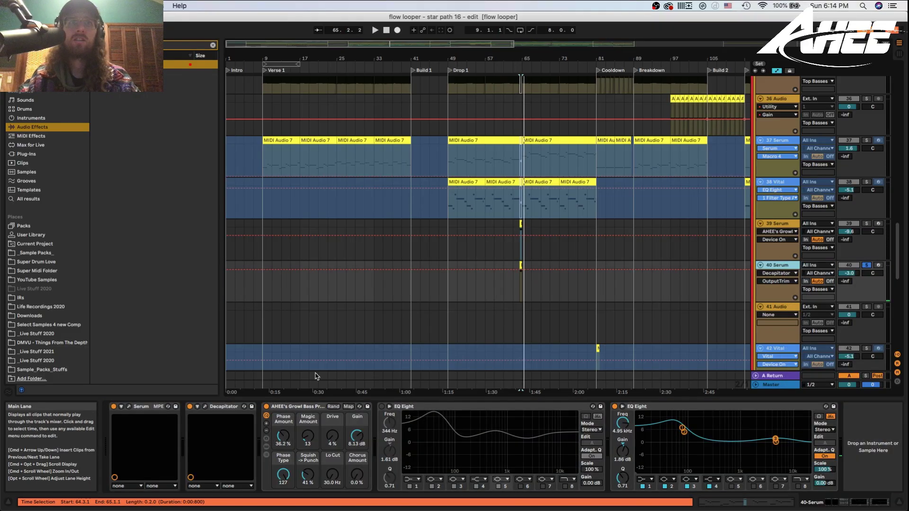
left_click(265, 407)
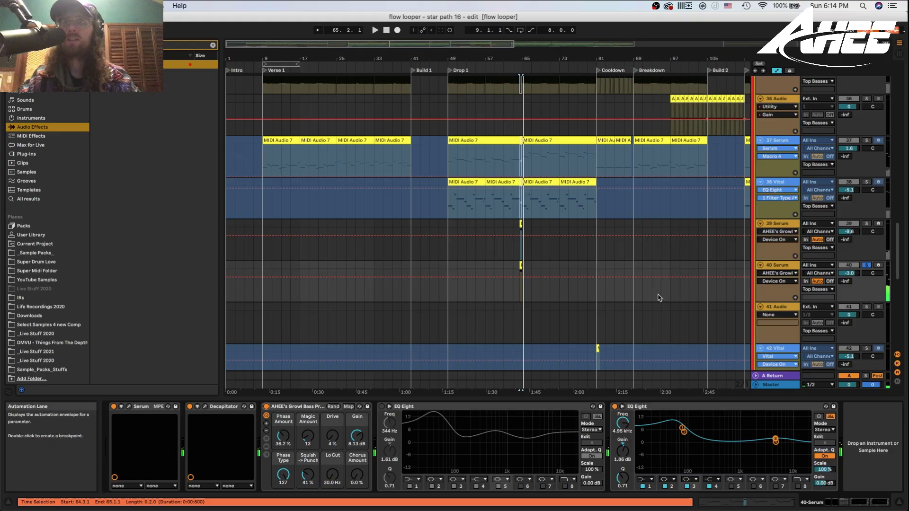
Show the devices of track 42 Vital and view its clips across the whole arrangement
scroll(804, 289, "down", 3)
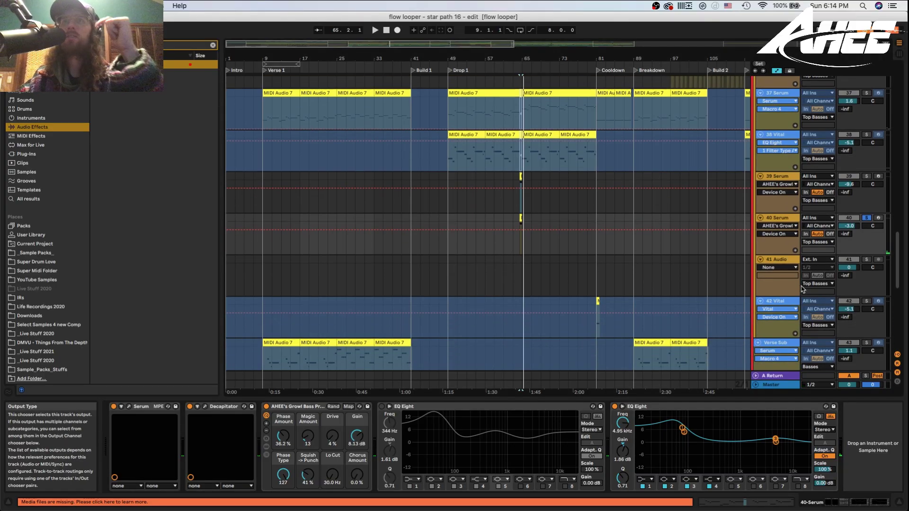
left_click(775, 303)
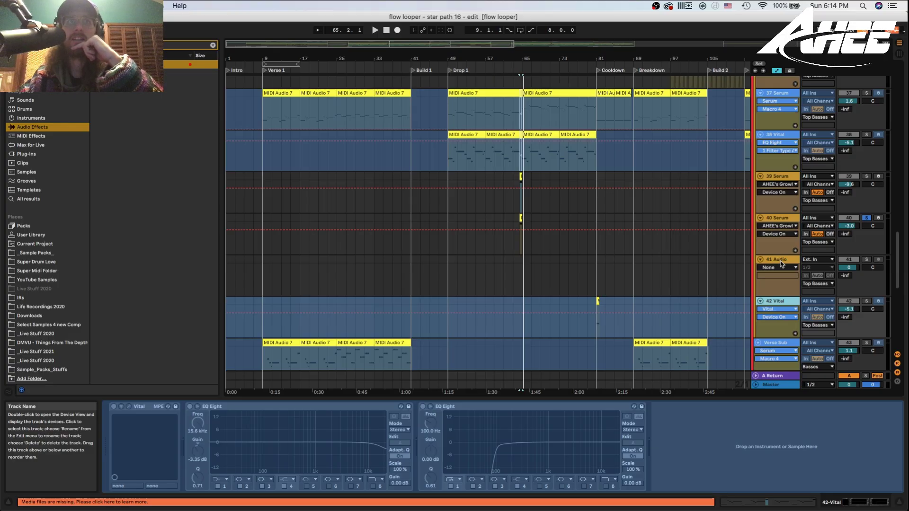
left_click_drag(335, 71, 336, 59)
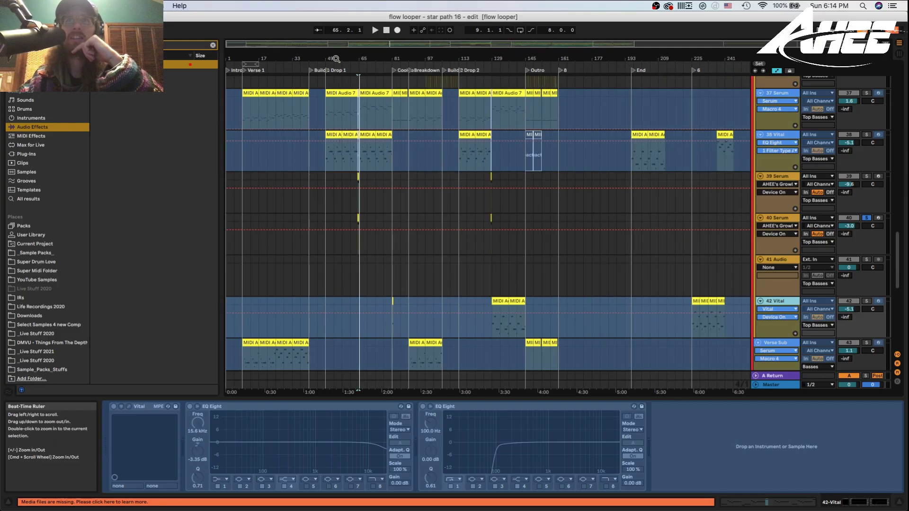